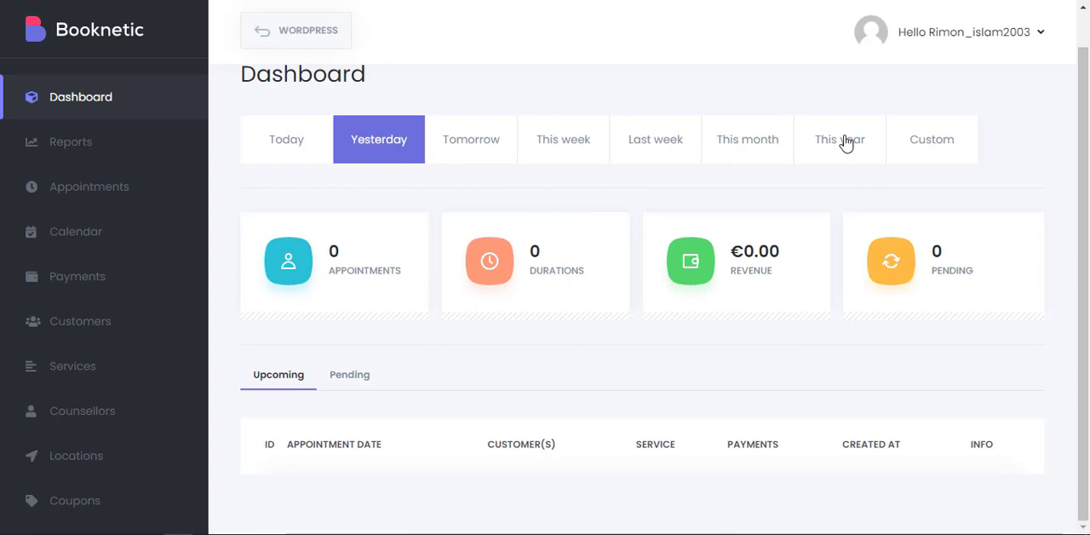
# View the dashboard figures for this year and check how far ahead a custom date range can be picked.
pyautogui.click(846, 143)
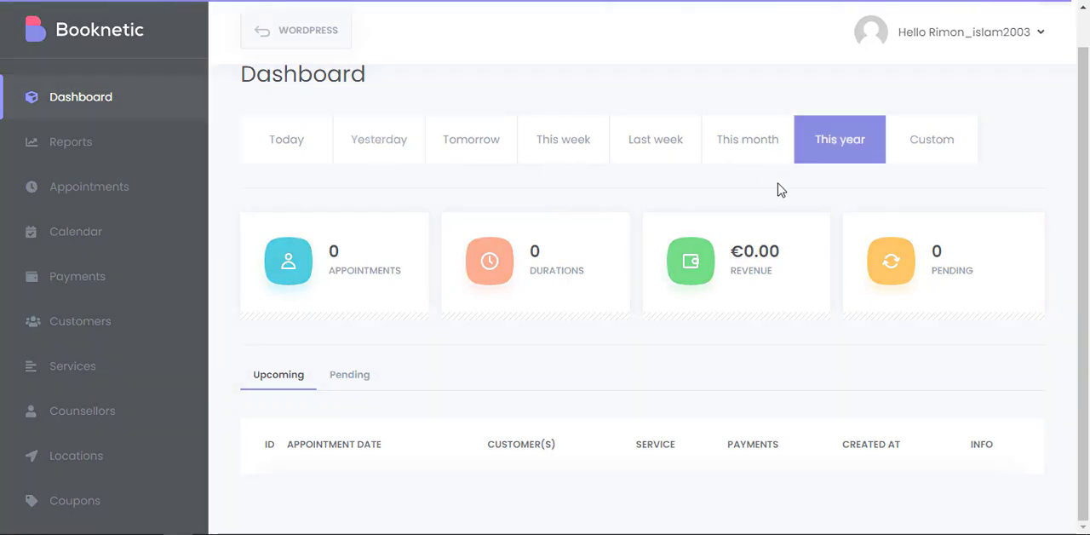
pyautogui.click(947, 146)
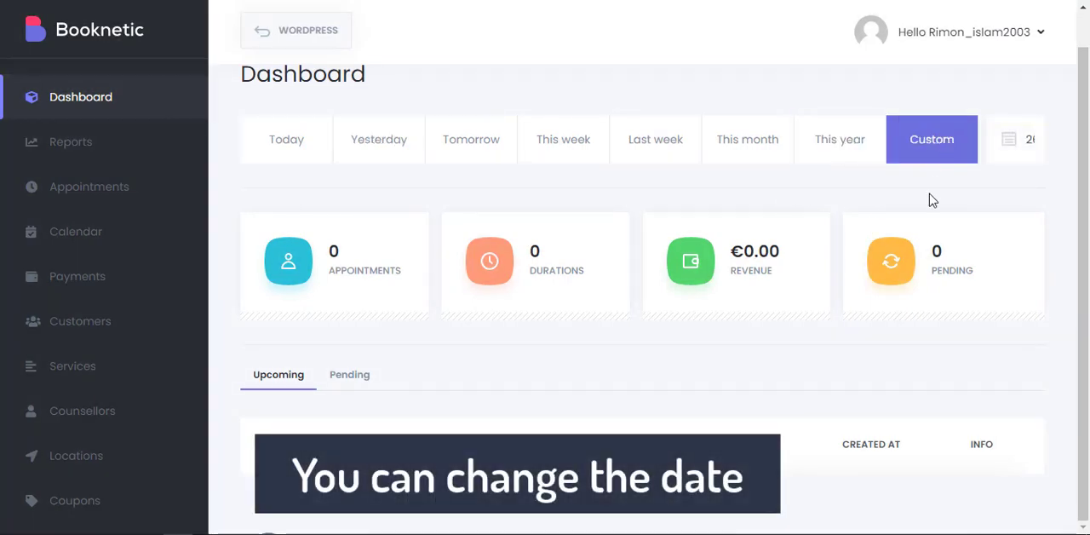
pyautogui.click(1009, 140)
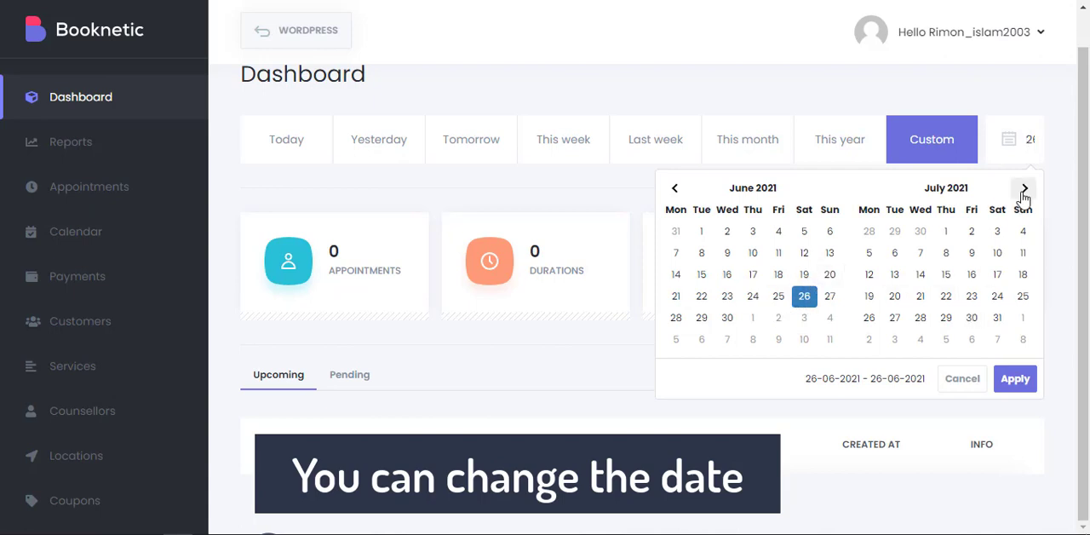
pyautogui.click(1023, 189)
pyautogui.click(1023, 189)
pyautogui.click(1024, 189)
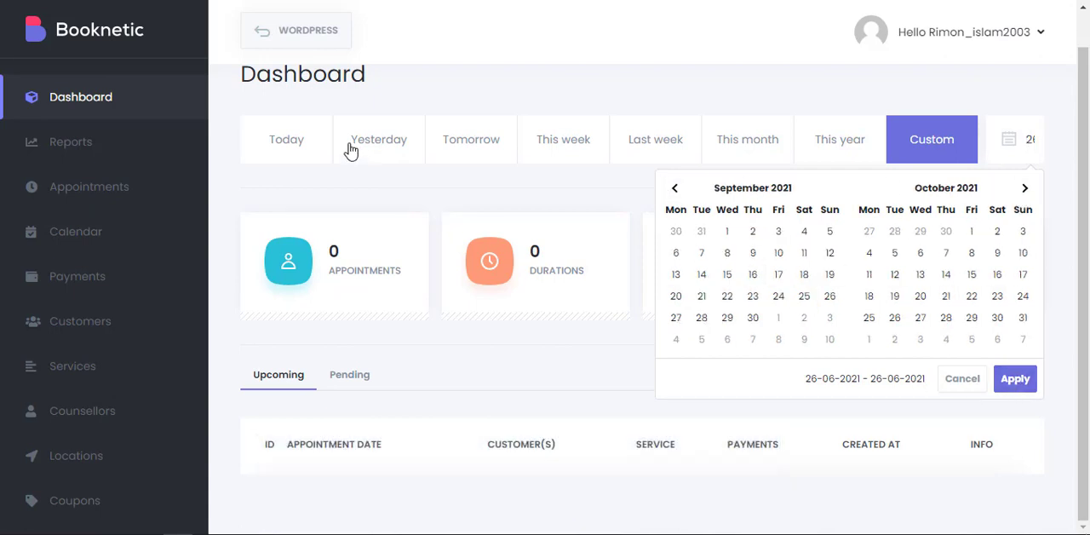
pyautogui.click(297, 187)
# Open the Reports section and look over its charts of appointment numbers and earnings.
pyautogui.click(102, 152)
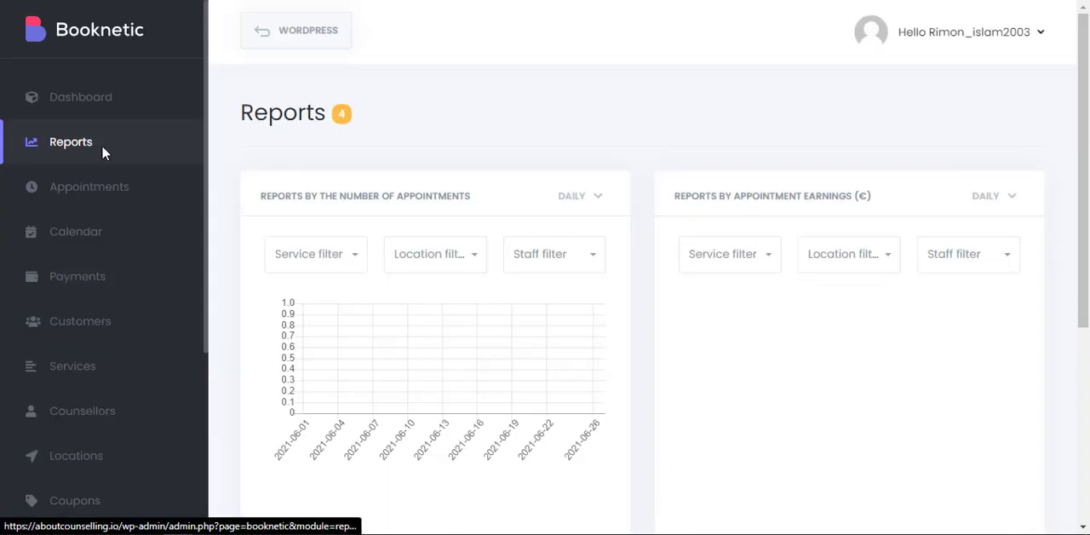
pyautogui.scroll(-3, 628, 165)
pyautogui.scroll(3, 647, 198)
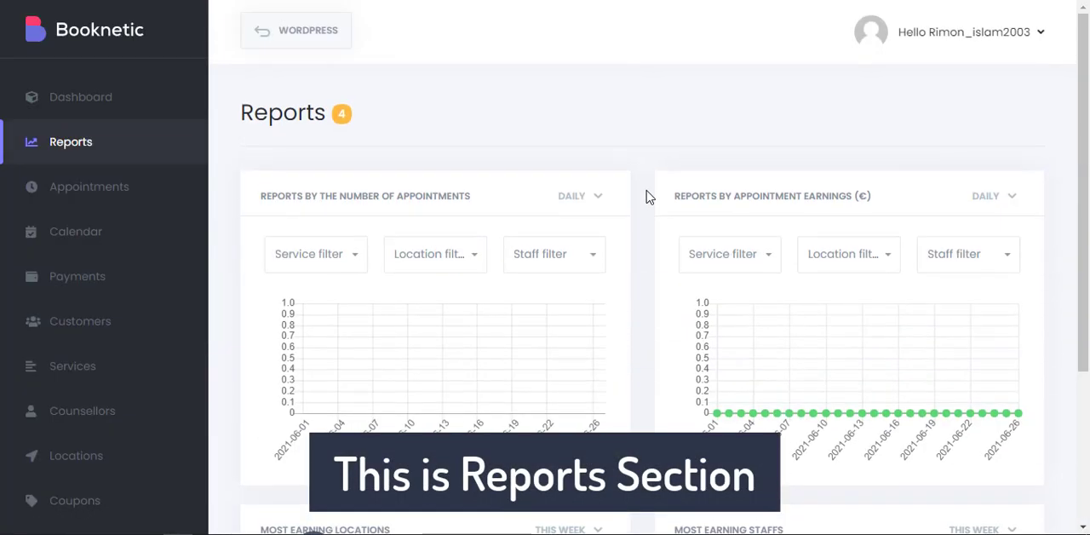
pyautogui.scroll(-1, 647, 195)
pyautogui.scroll(1, 622, 198)
# Check the period, service, location and staff filter options of the report by number of appointments.
pyautogui.click(591, 197)
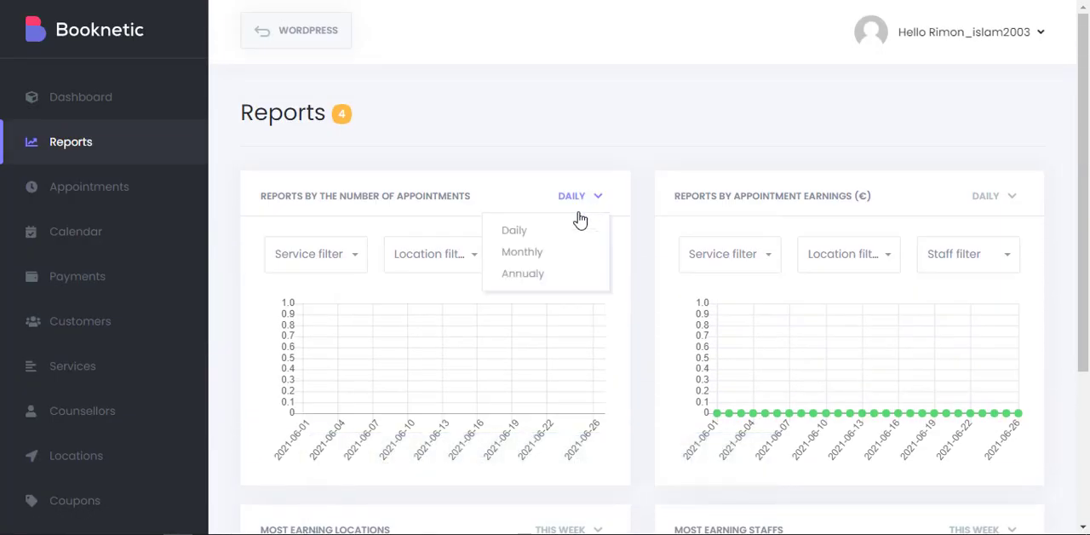
pyautogui.click(357, 254)
pyautogui.click(444, 255)
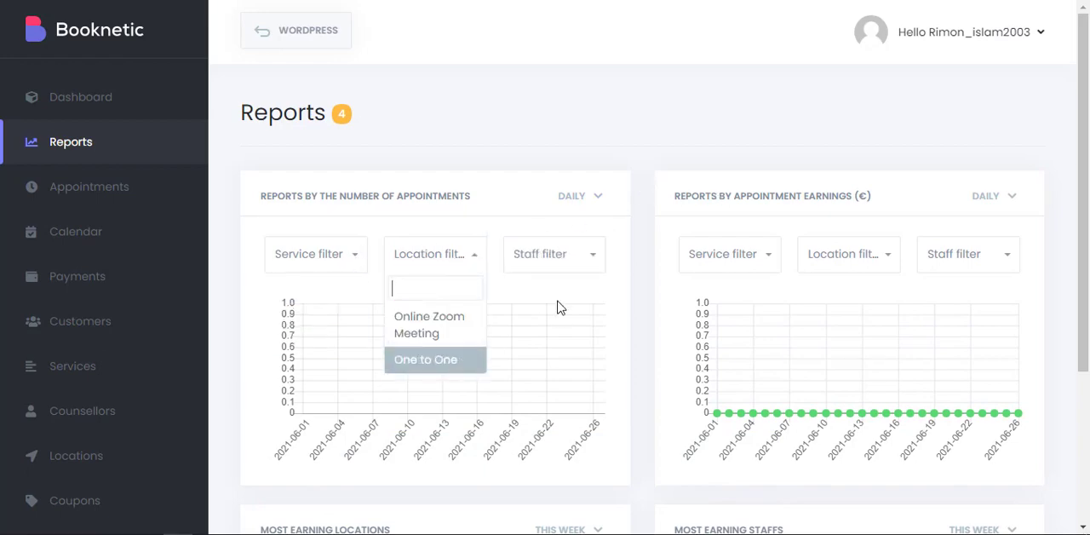
pyautogui.click(583, 257)
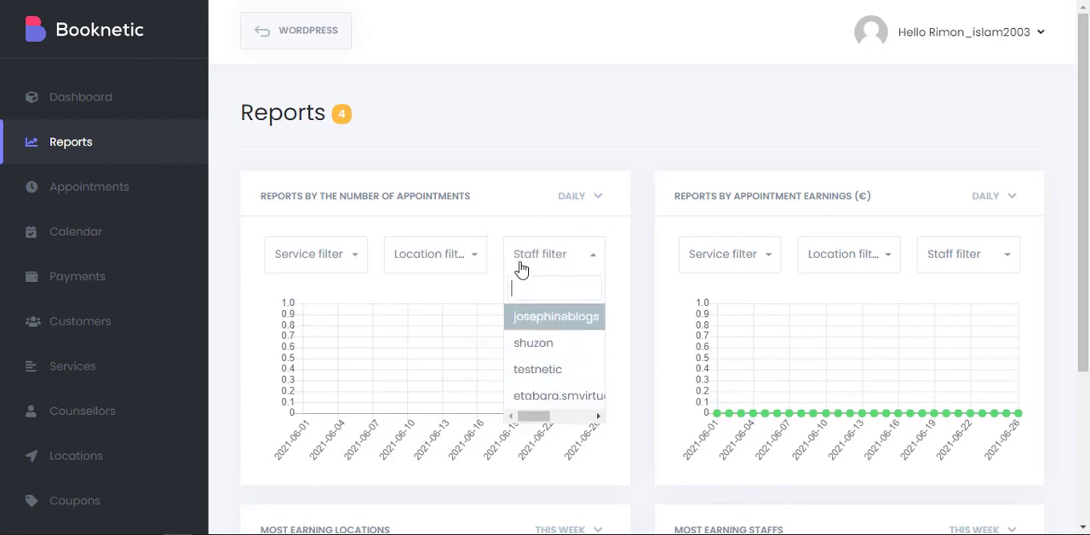
pyautogui.click(667, 259)
# Look over the most earning locations and most earning staffs reports and the available period options.
pyautogui.scroll(-3, 640, 298)
pyautogui.scroll(1, 637, 333)
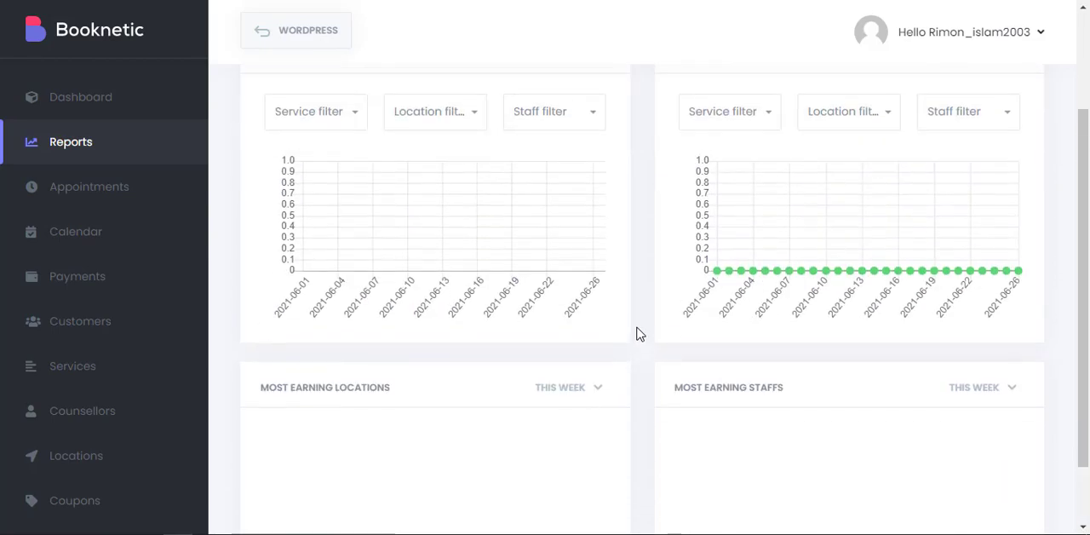
pyautogui.scroll(-1, 613, 319)
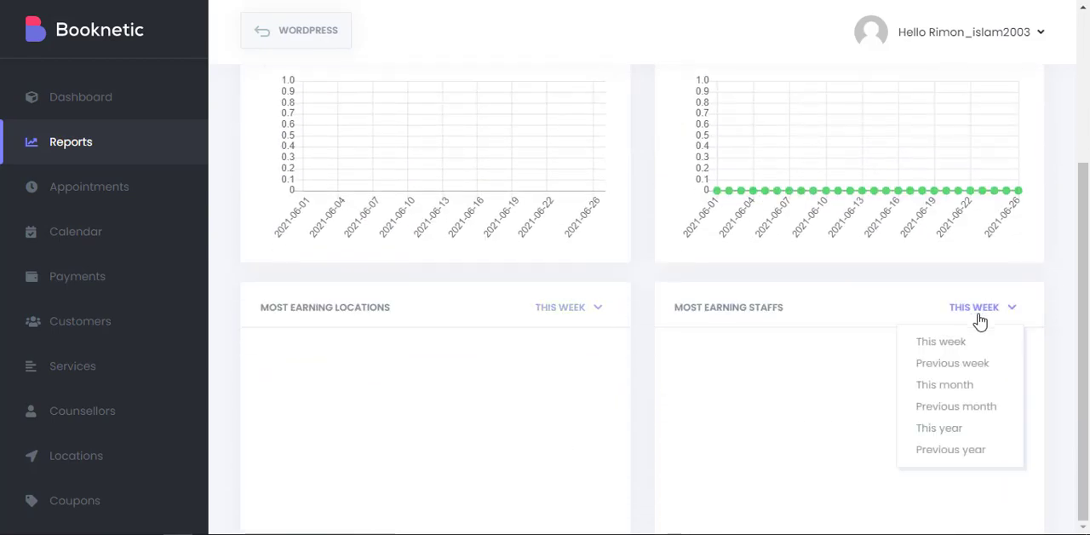
pyautogui.scroll(1, 656, 242)
pyautogui.scroll(3, 656, 242)
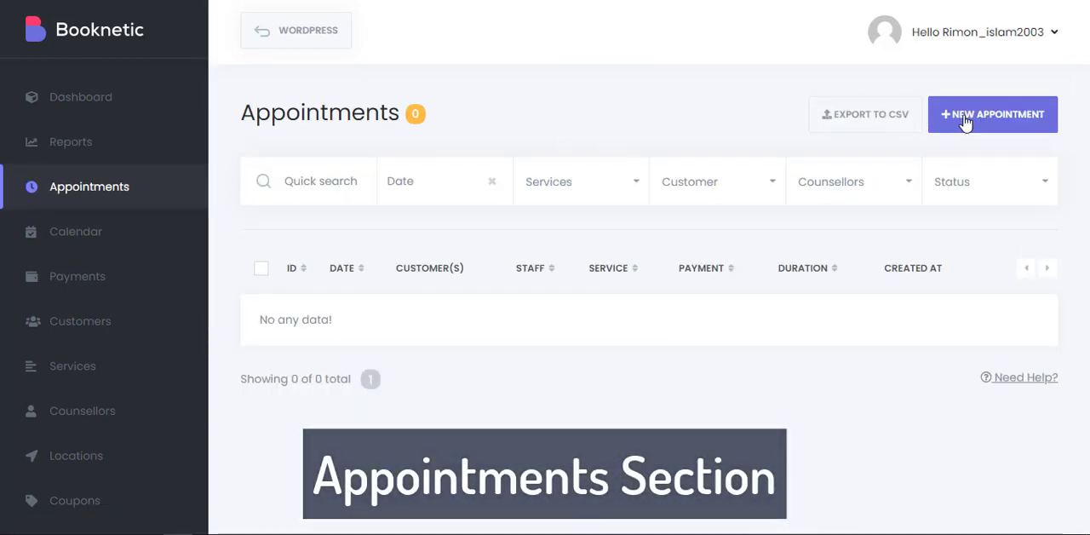
# Open a new appointment form in the Appointments section and examine its location, category and services choices.
pyautogui.click(1012, 125)
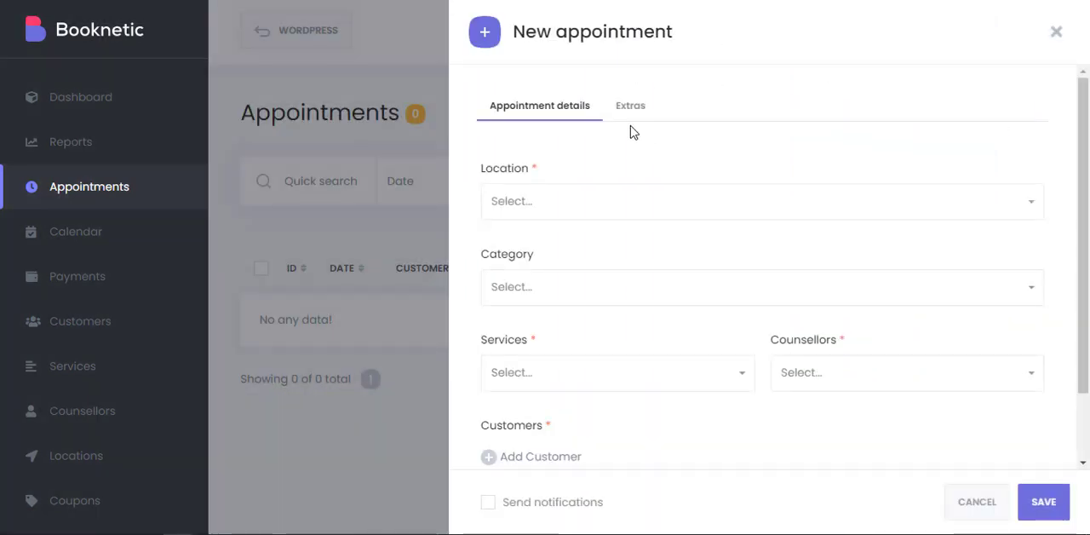
pyautogui.click(543, 205)
pyautogui.click(542, 211)
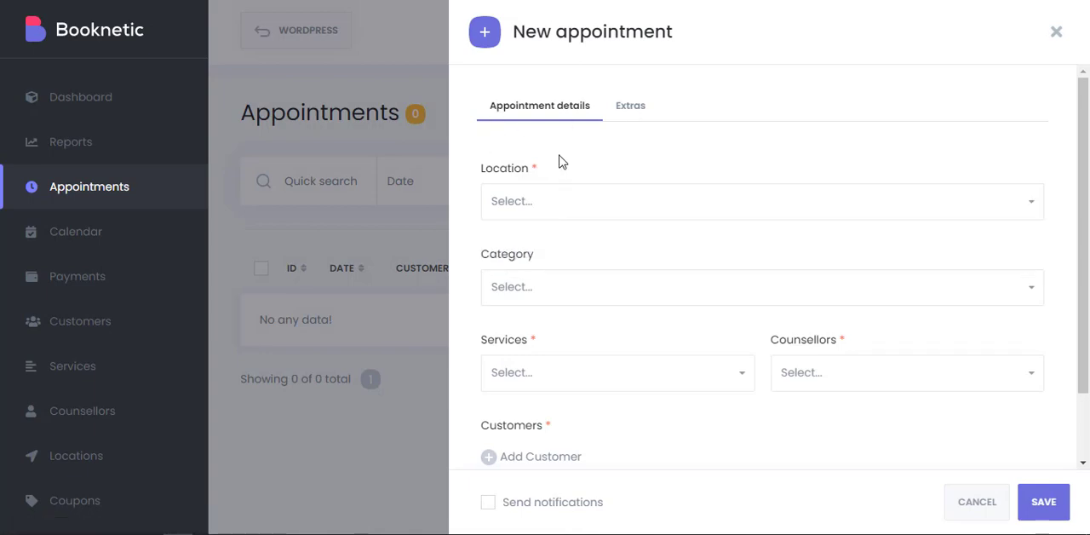
pyautogui.scroll(-1, 549, 196)
pyautogui.click(540, 215)
pyautogui.click(564, 211)
pyautogui.click(545, 299)
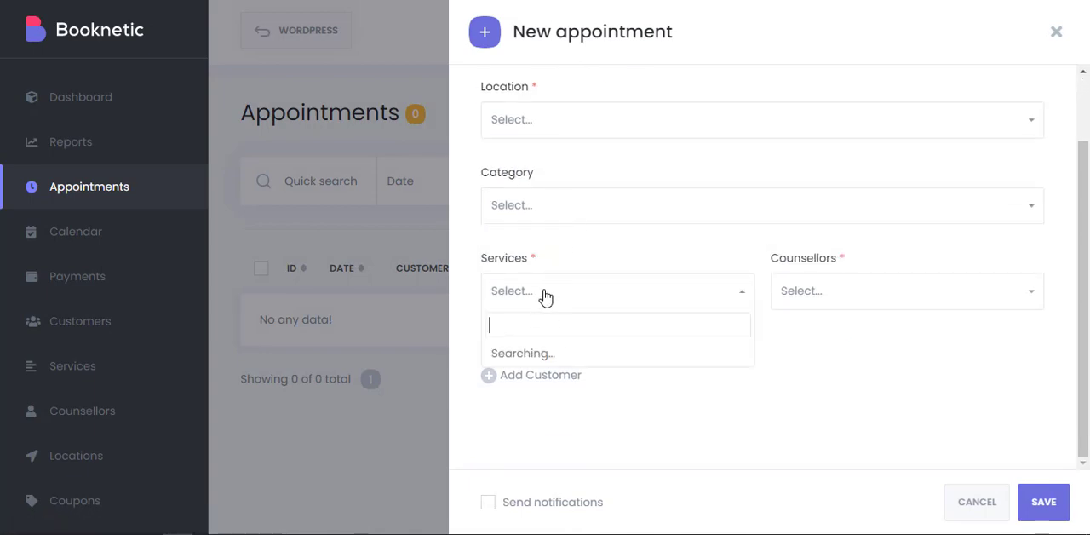
pyautogui.click(545, 297)
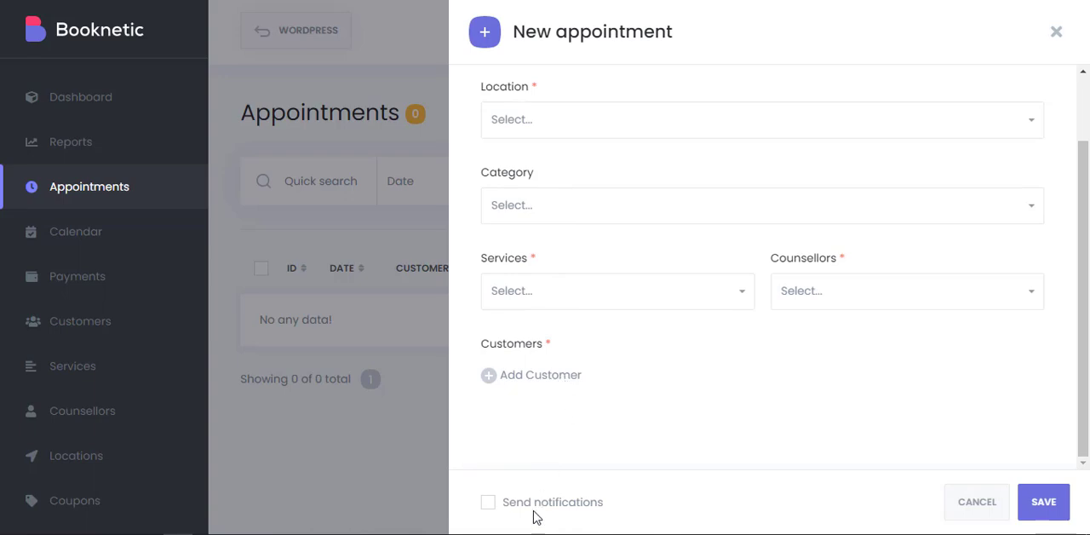
# Check the new appointment's extras, review its details once more, and close the form without saving.
pyautogui.scroll(1, 579, 190)
pyautogui.click(638, 111)
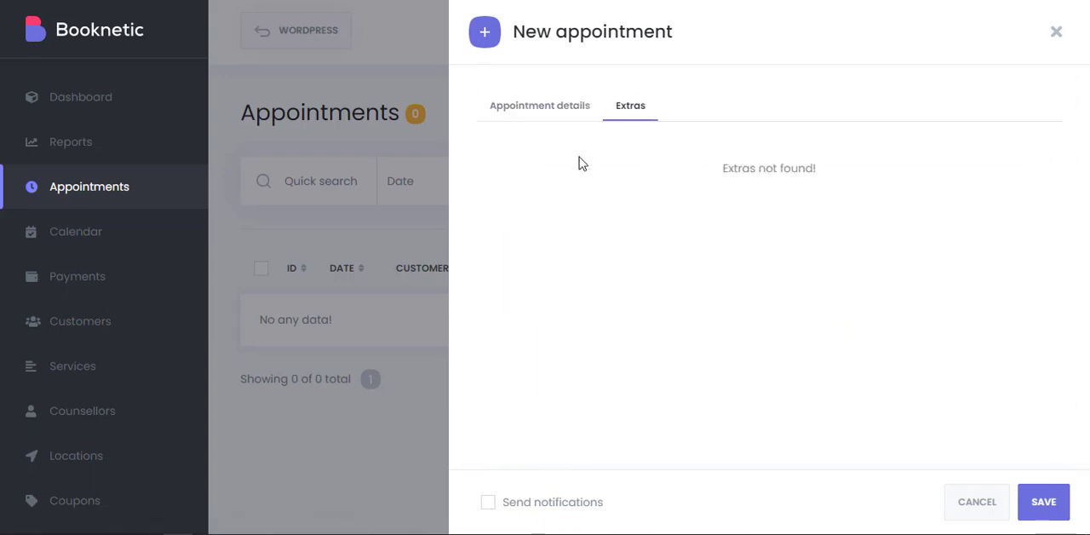
pyautogui.click(547, 112)
pyautogui.scroll(-1, 957, 406)
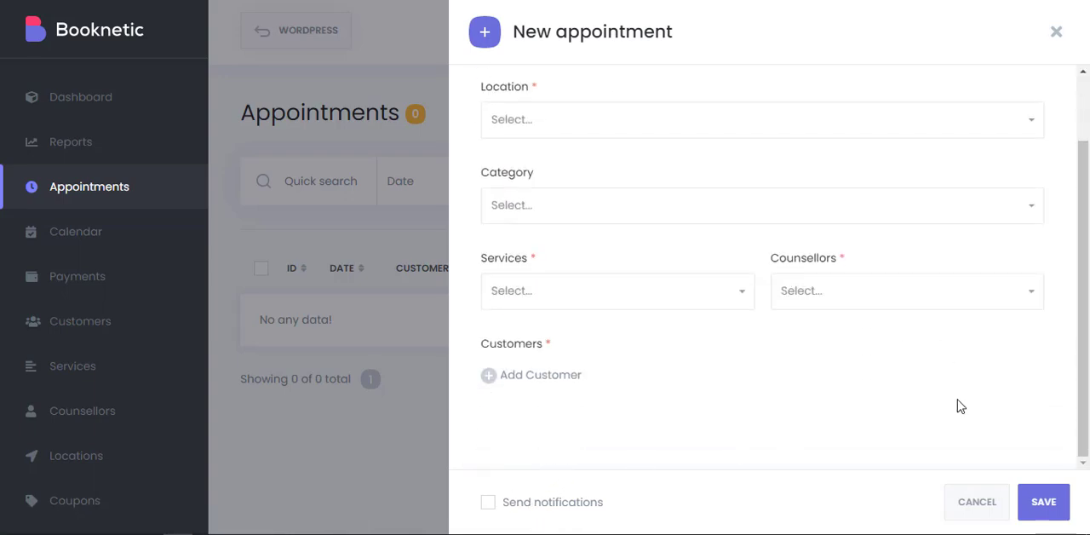
pyautogui.click(1056, 33)
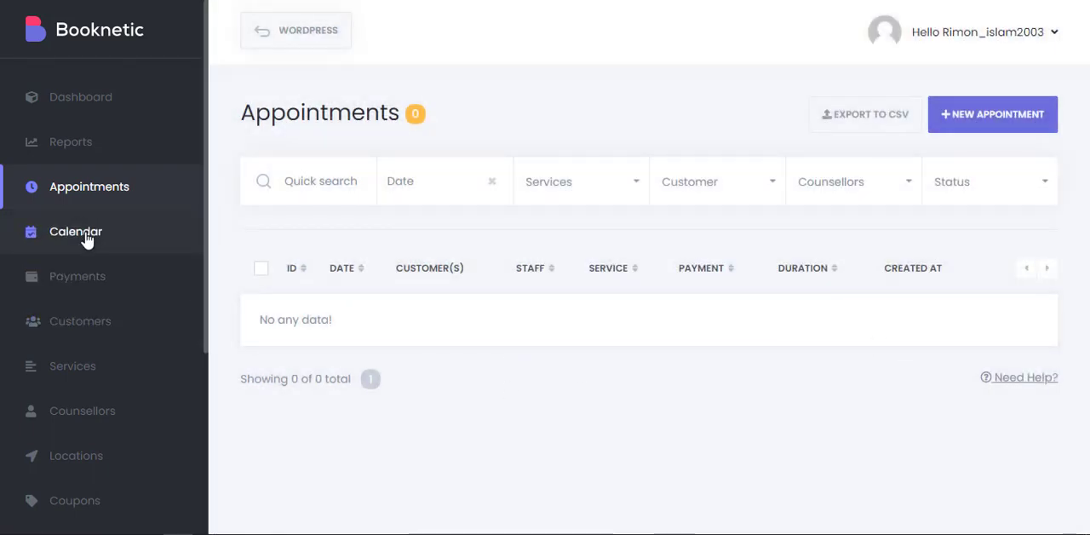
# Open the Calendar section and check its location and service filter options.
pyautogui.click(132, 235)
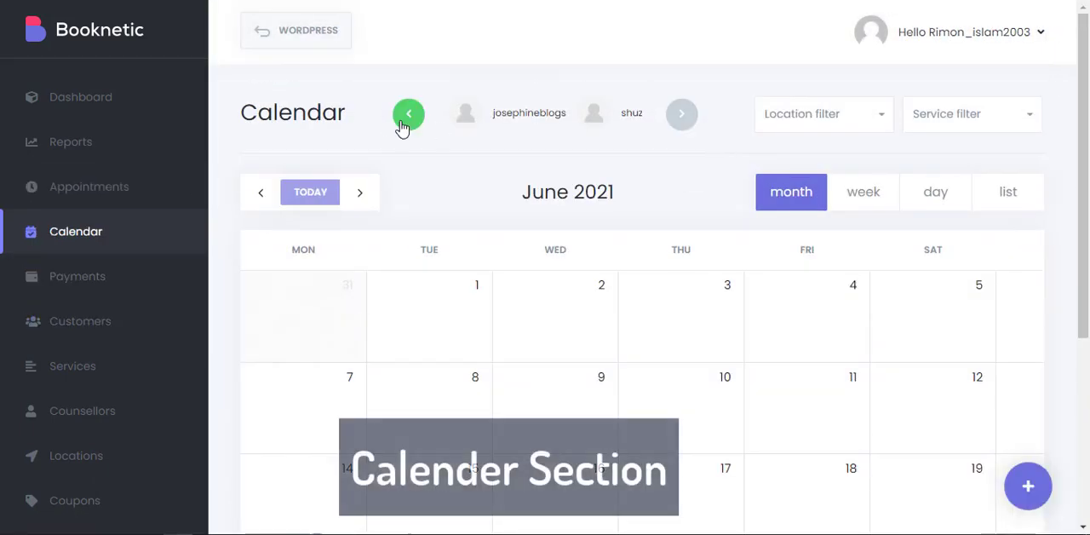
pyautogui.click(869, 120)
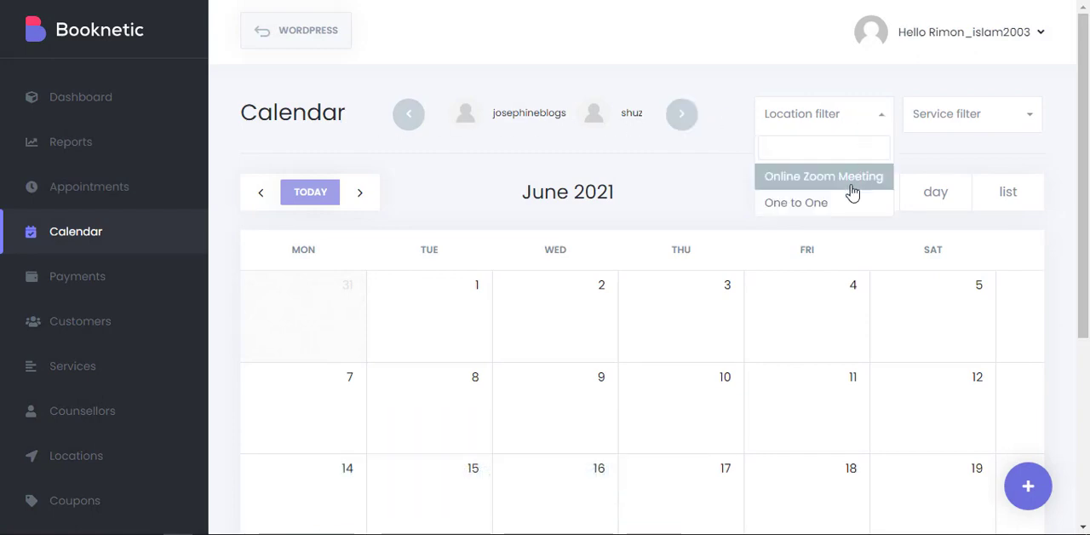
pyautogui.click(1002, 114)
pyautogui.click(832, 162)
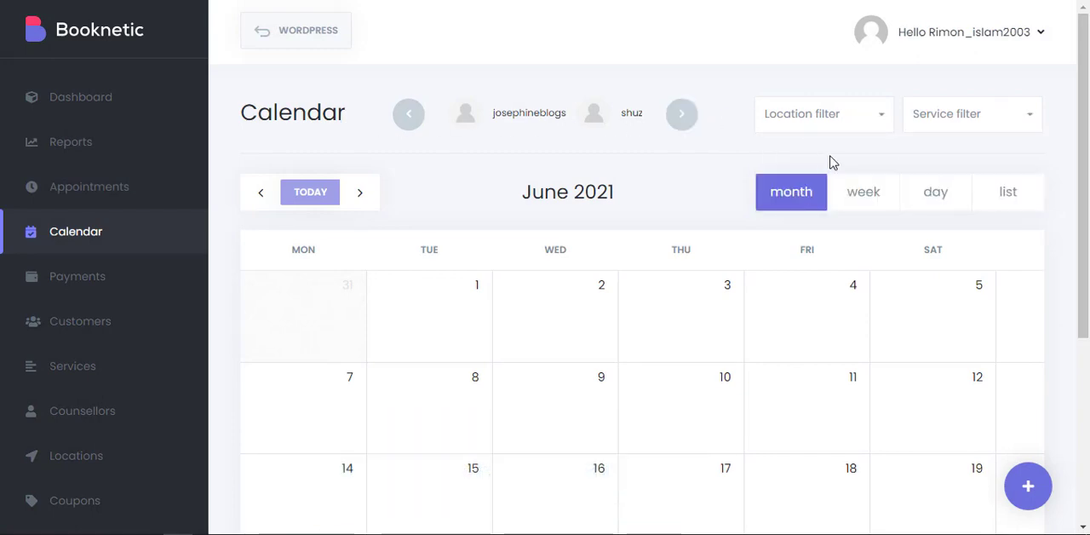
# View the calendar by day and as a list, and return it to the month view.
pyautogui.click(939, 195)
pyautogui.click(1014, 195)
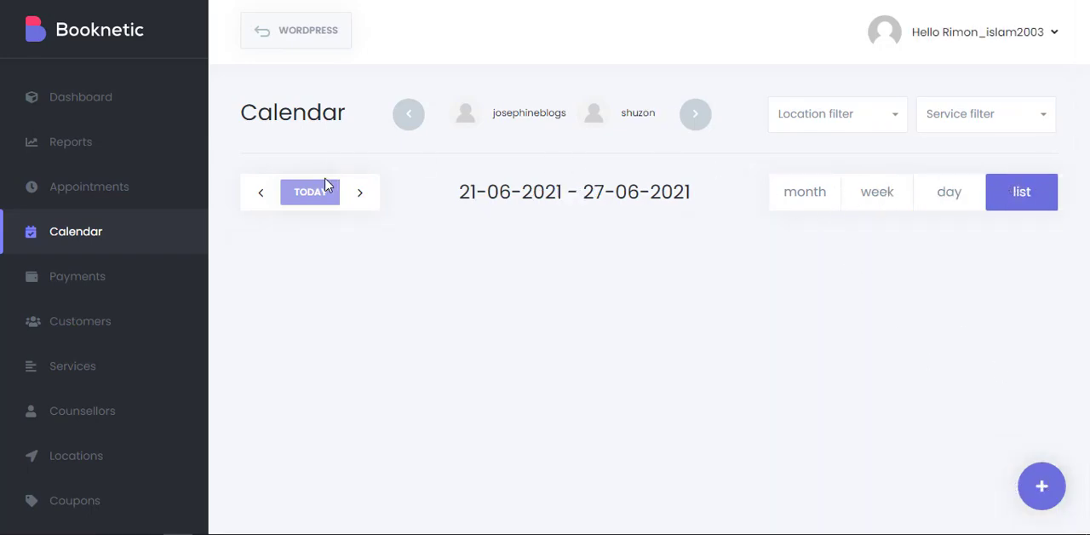
pyautogui.click(800, 204)
# Open a new appointment form from 17 June in the calendar, look over its fields, and close it unsaved.
pyautogui.scroll(-4, 606, 212)
pyautogui.moveTo(678, 242)
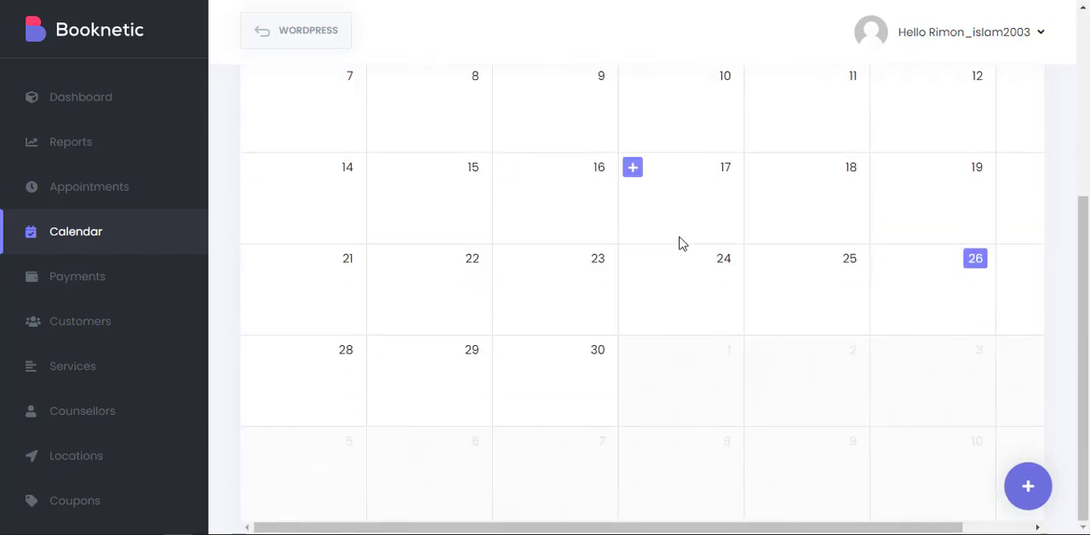
pyautogui.click(634, 167)
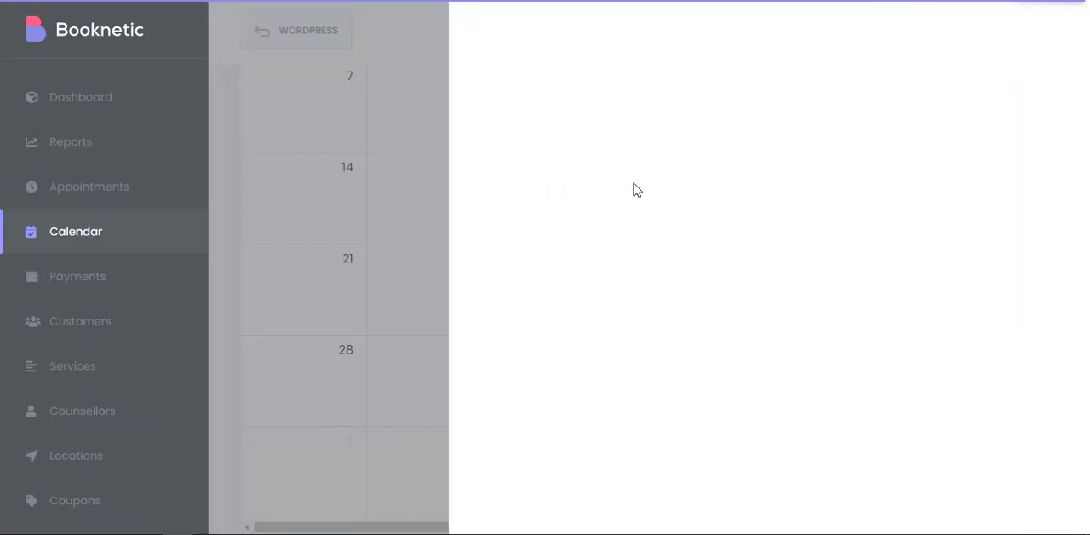
pyautogui.scroll(-2, 718, 235)
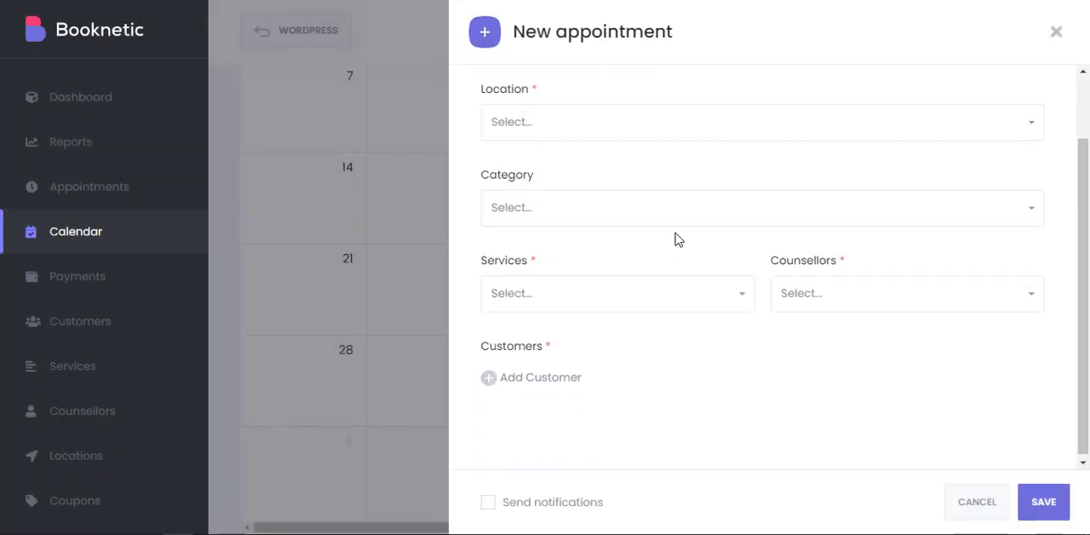
pyautogui.scroll(2, 674, 240)
pyautogui.click(1056, 32)
# Open the Payments section and look over its list and filters.
pyautogui.scroll(-3, 145, 275)
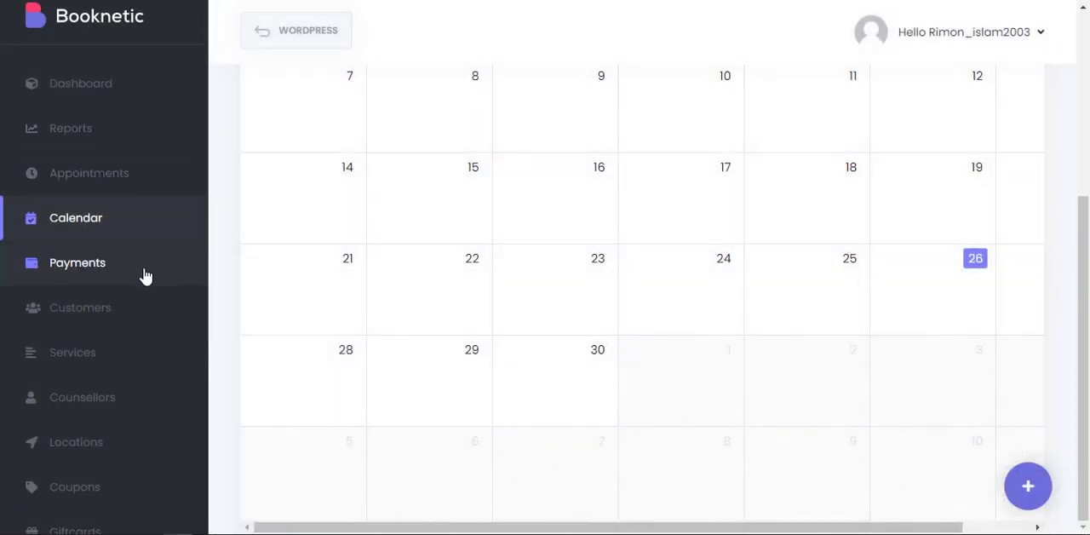
pyautogui.scroll(2, 145, 272)
pyautogui.click(108, 215)
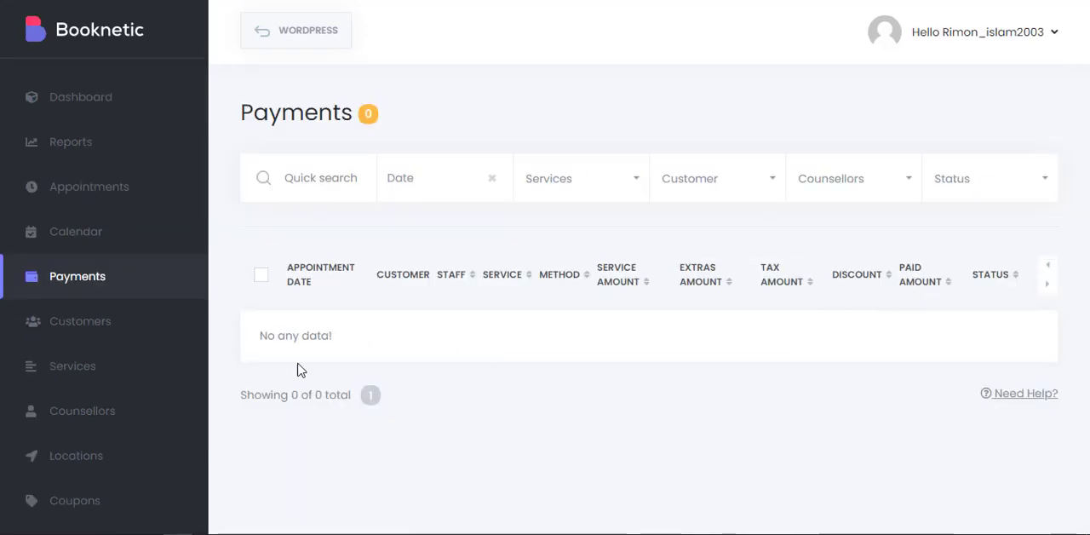
pyautogui.scroll(-2, 150, 209)
# Add a new top-level category named "Example" in the Services section.
pyautogui.click(99, 230)
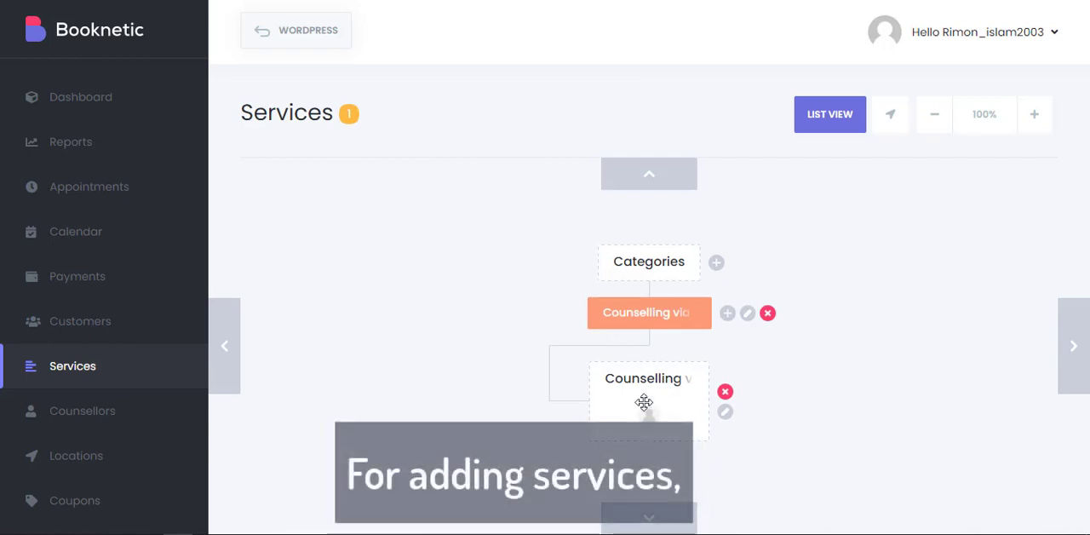
pyautogui.click(717, 263)
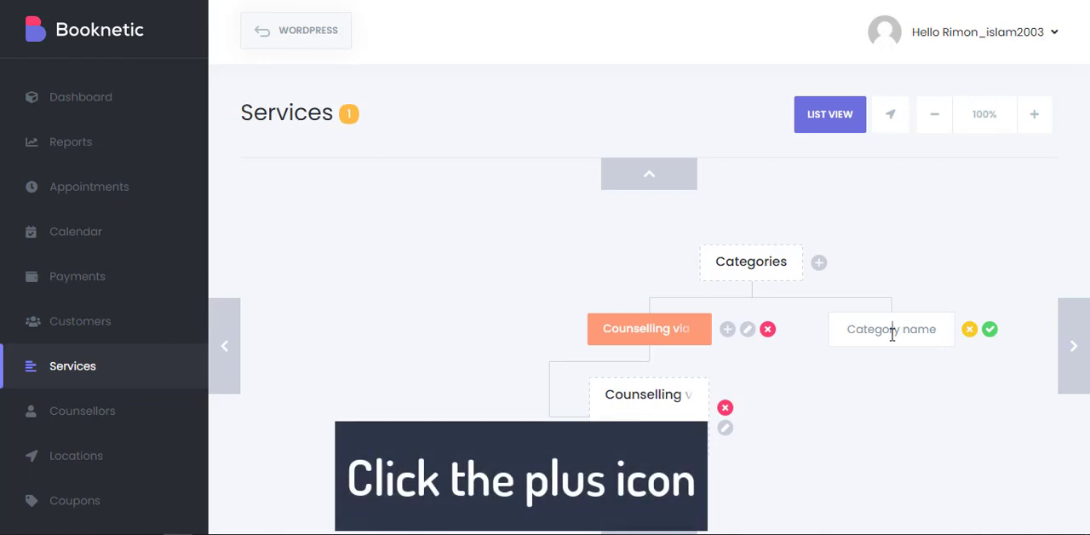
pyautogui.write('E')
pyautogui.moveTo(988, 359); pyautogui.dragTo(877, 320)
pyautogui.write('xpm')
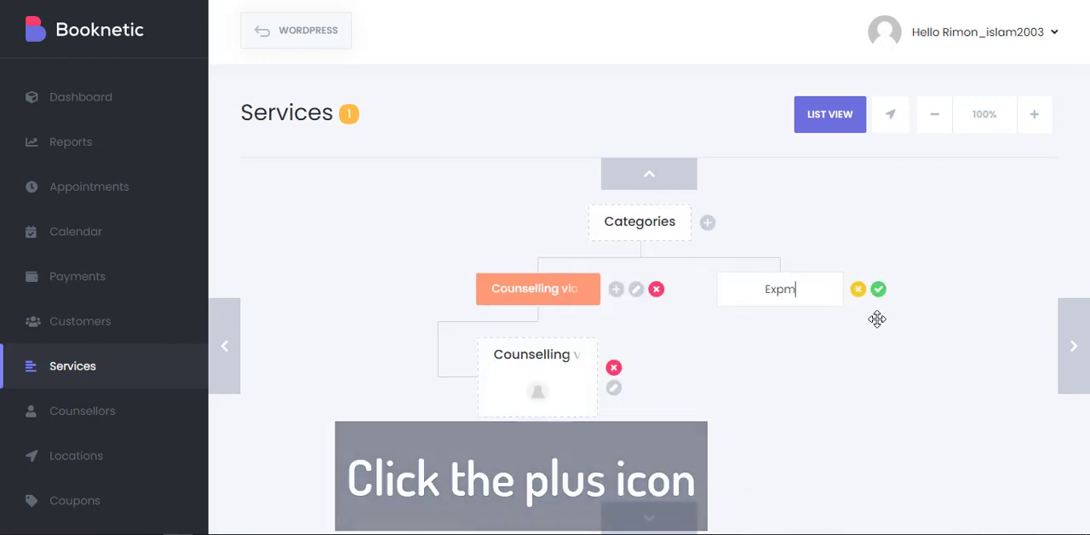
pyautogui.press('BackSpace')
pyautogui.press('BackSpace')
pyautogui.write('ample')
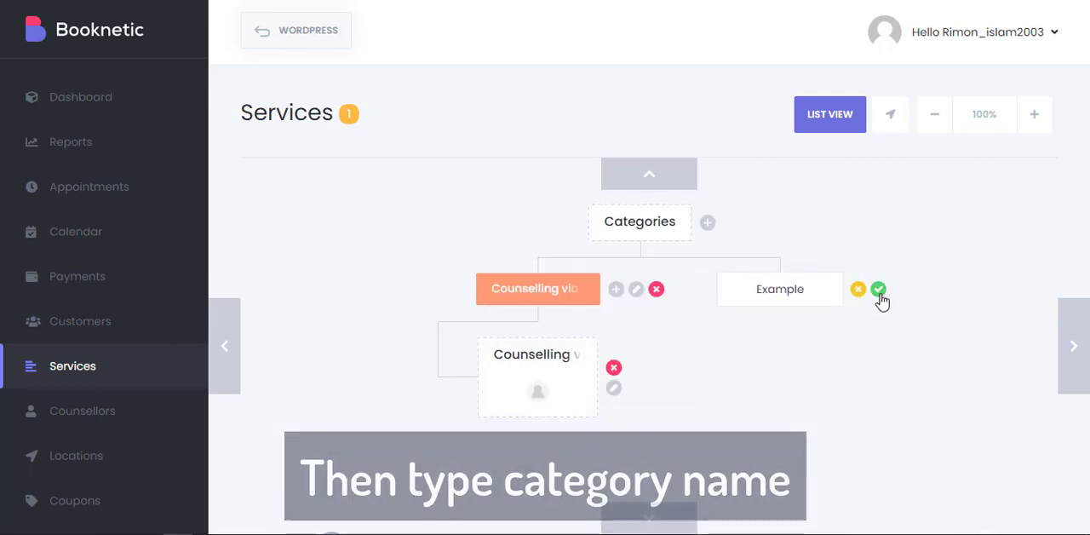
pyautogui.click(878, 298)
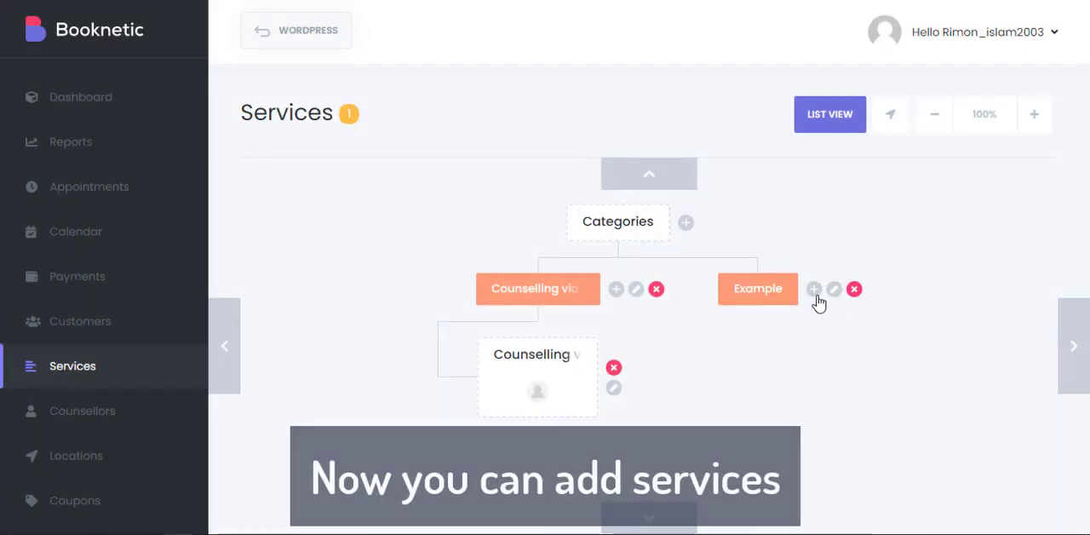
# Start a new service under the Example category, look over its fields, and name it "Your service name".
pyautogui.click(814, 293)
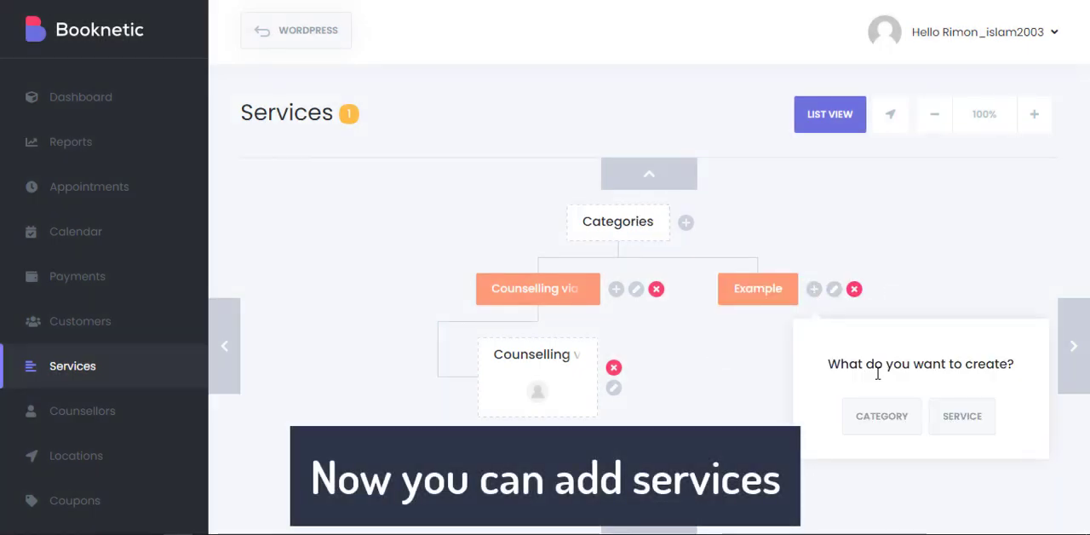
pyautogui.click(962, 415)
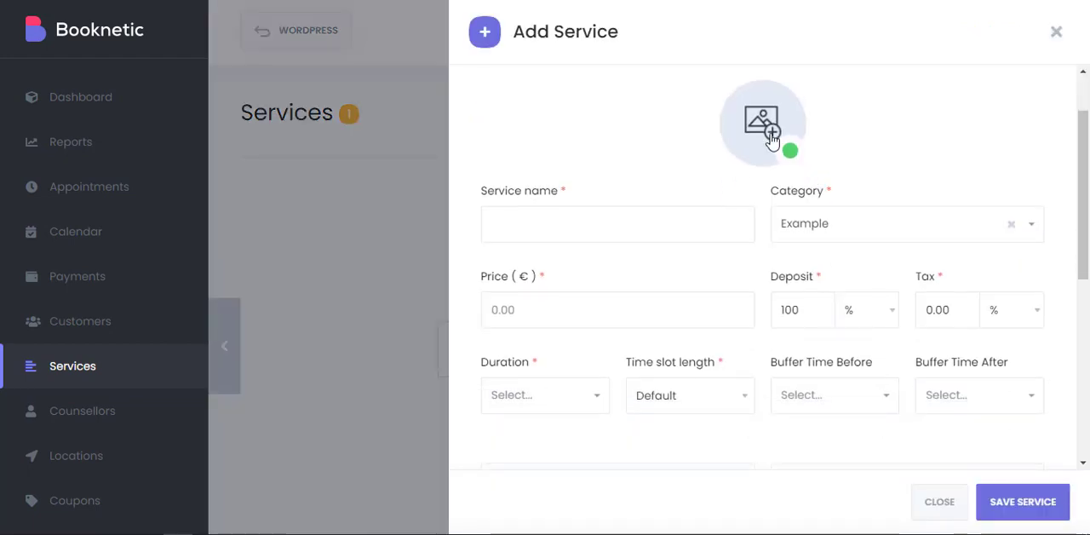
pyautogui.scroll(-1, 749, 183)
pyautogui.scroll(1, 741, 189)
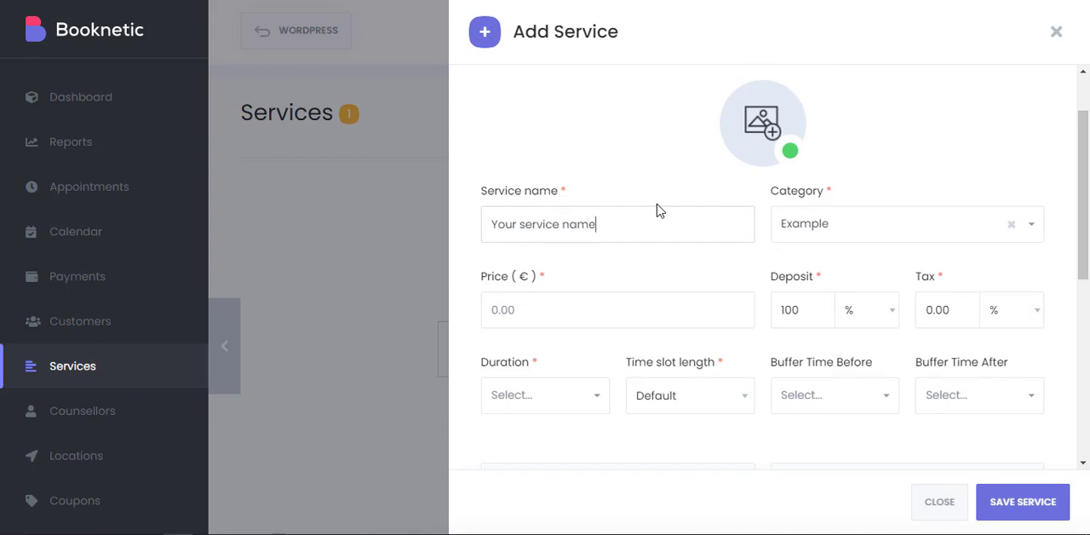
# Look over the category choices and the price, deposit and tax fields of the new service.
pyautogui.click(866, 235)
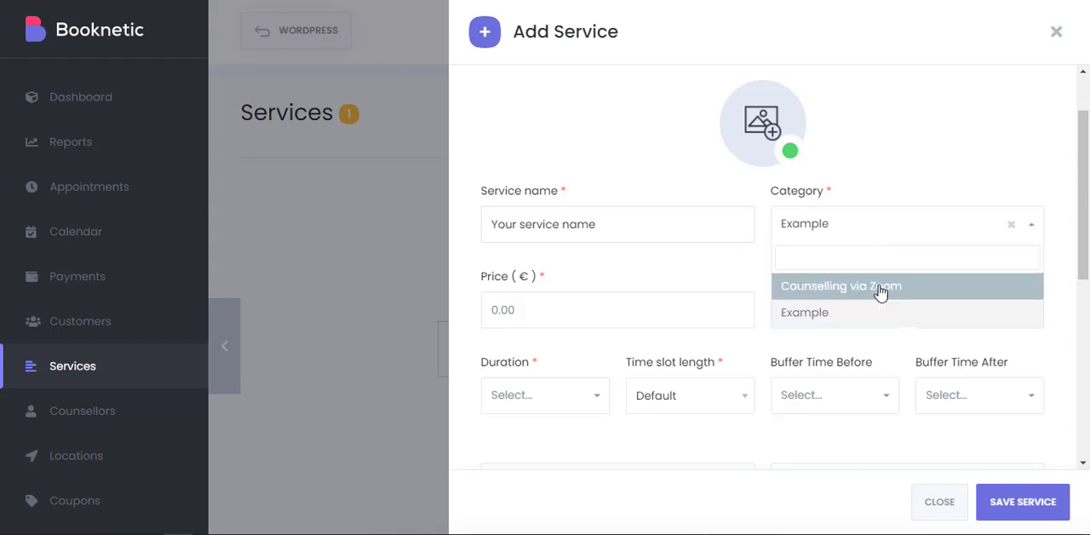
pyautogui.click(576, 317)
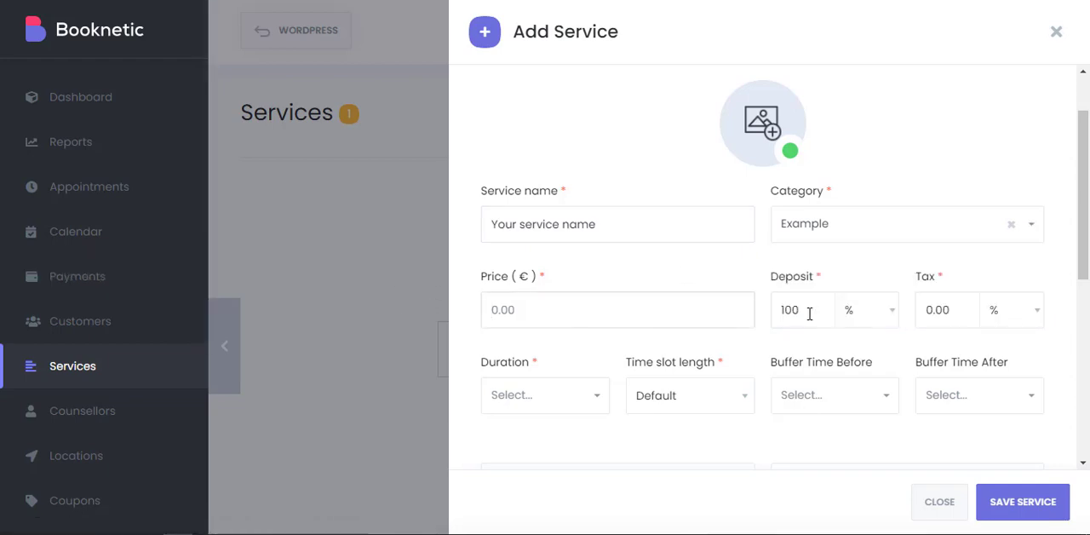
pyautogui.scroll(-4, 718, 258)
pyautogui.scroll(2, 718, 258)
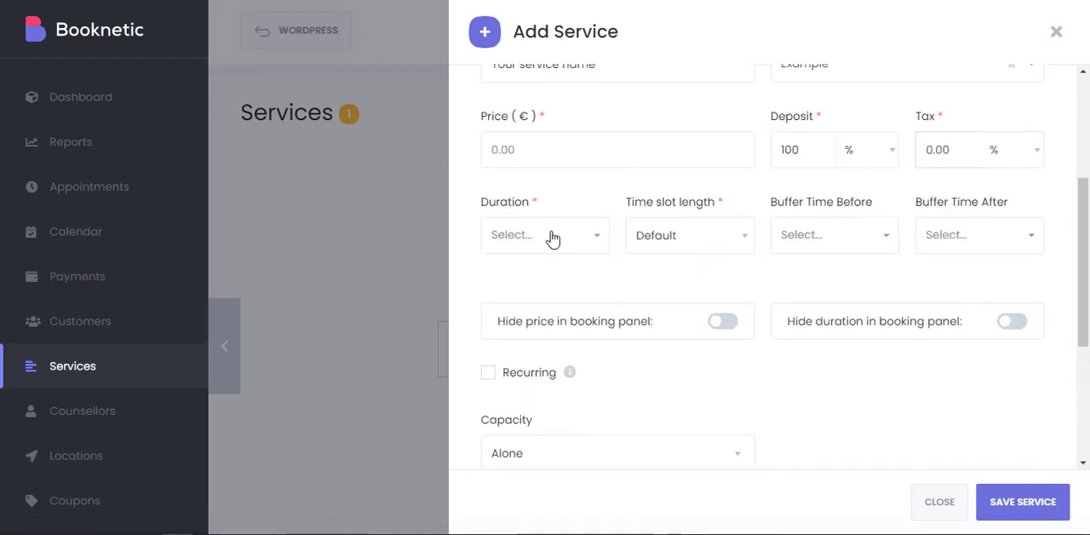
# Look over the new service's duration, time slot length and buffer time options, leaving them unset.
pyautogui.click(552, 235)
pyautogui.click(692, 240)
pyautogui.scroll(-3, 727, 335)
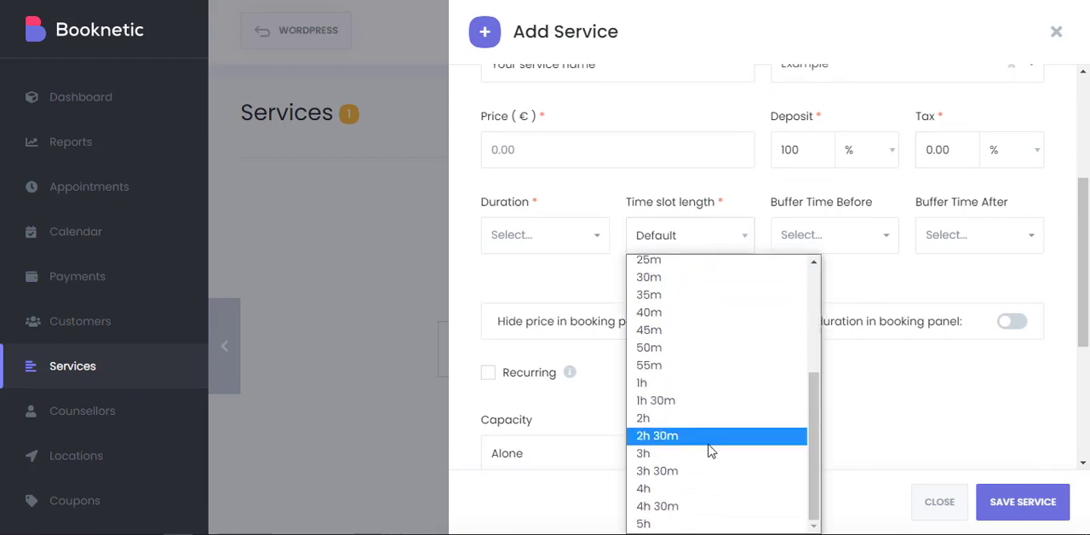
pyautogui.scroll(1, 707, 451)
pyautogui.scroll(2, 709, 383)
pyautogui.click(601, 301)
pyautogui.scroll(-2, 601, 302)
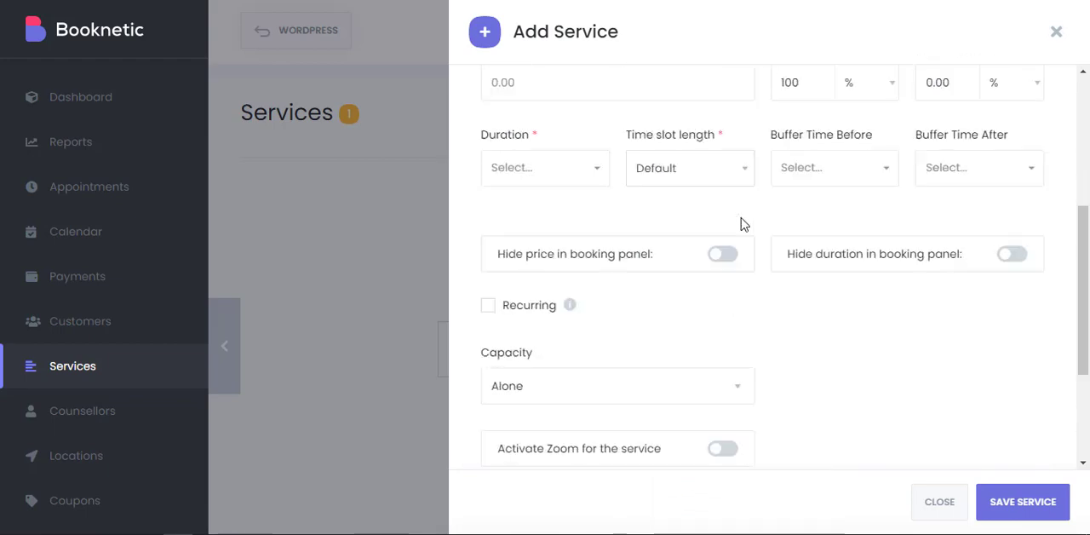
pyautogui.scroll(2, 744, 223)
pyautogui.click(816, 243)
pyautogui.click(967, 235)
pyautogui.click(766, 285)
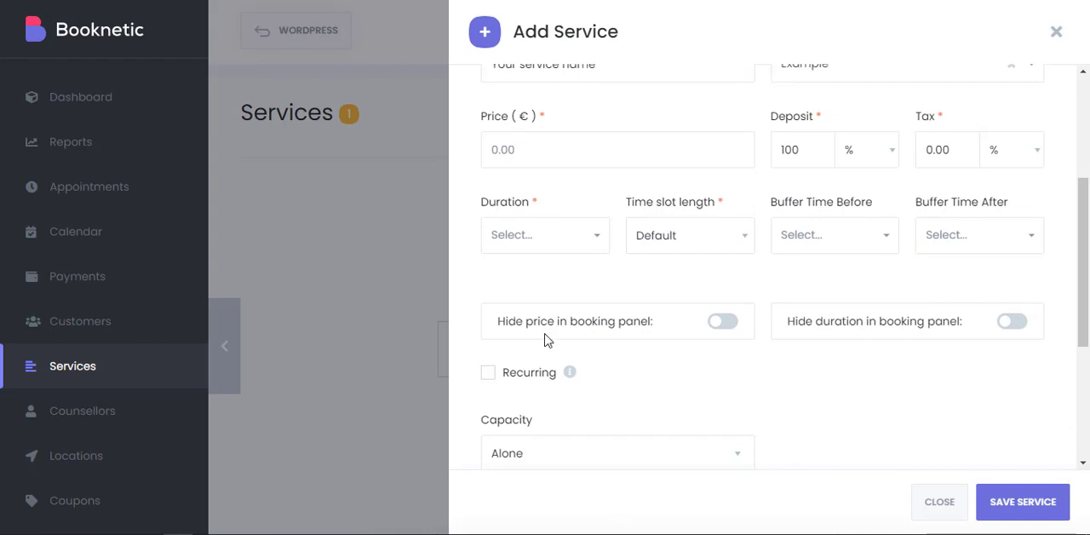
# Review the new service's booking panel visibility, recurring, capacity, Zoom and note settings.
pyautogui.scroll(-2, 668, 240)
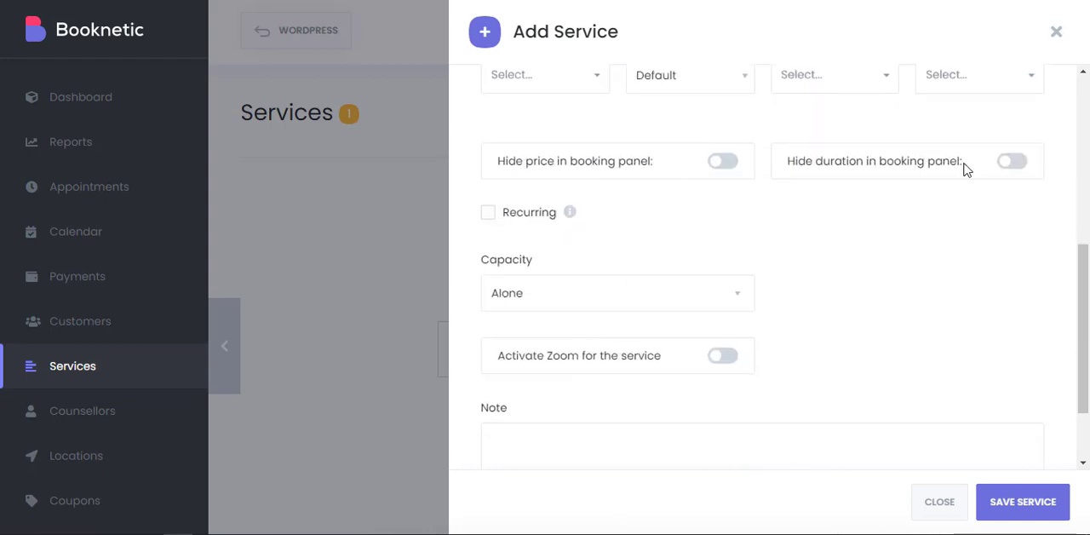
pyautogui.click(604, 293)
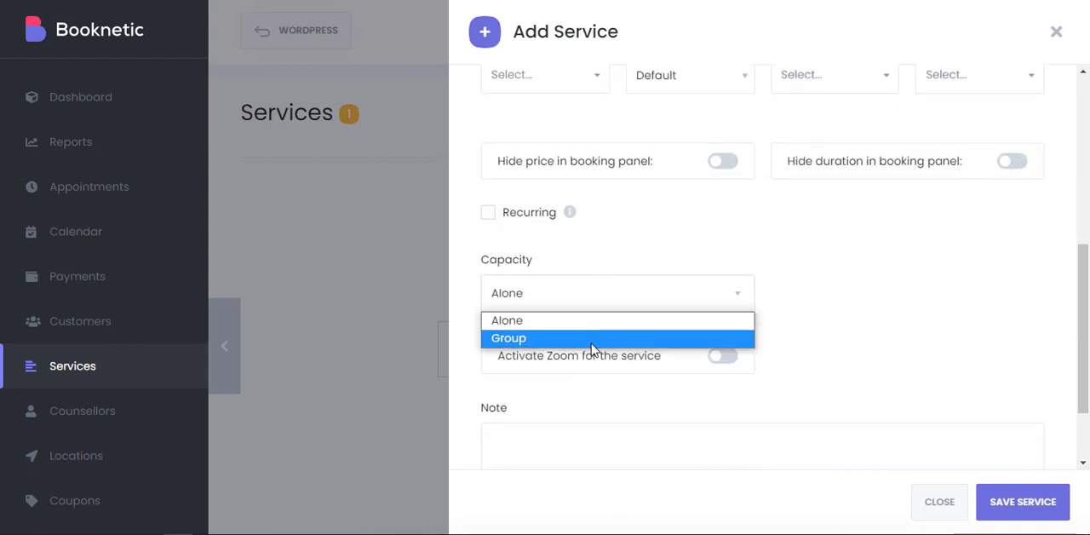
pyautogui.click(648, 371)
pyautogui.scroll(-2, 852, 434)
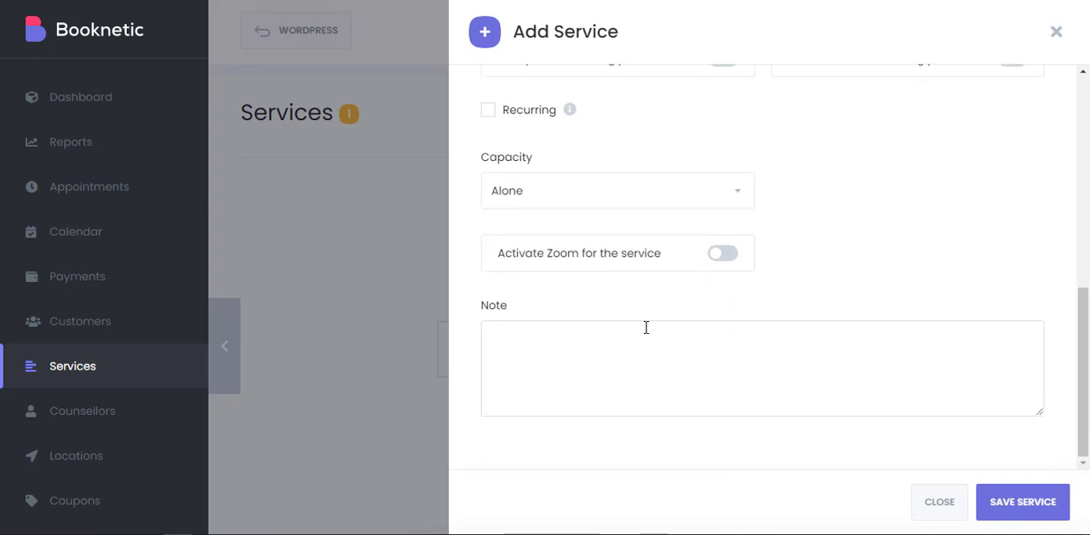
pyautogui.scroll(5, 841, 318)
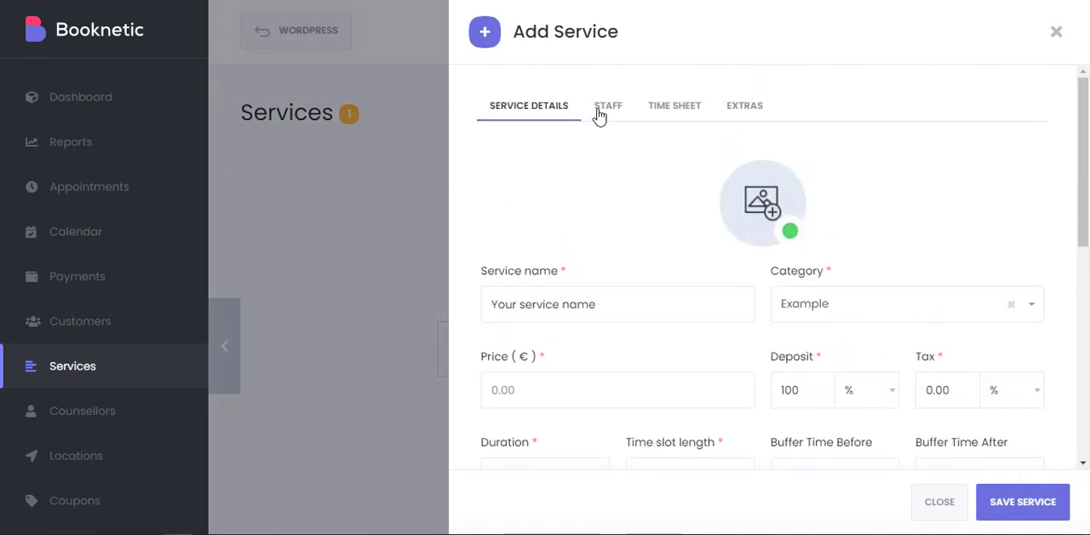
# Look over the new service's staff choices, add two extra staff rows and remove them again.
pyautogui.click(607, 106)
pyautogui.click(646, 186)
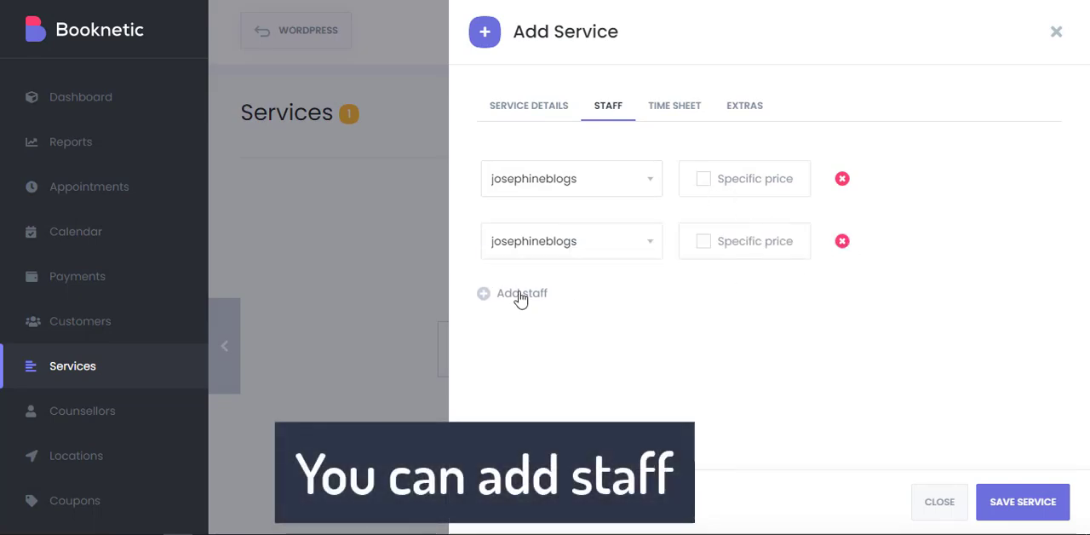
pyautogui.click(519, 294)
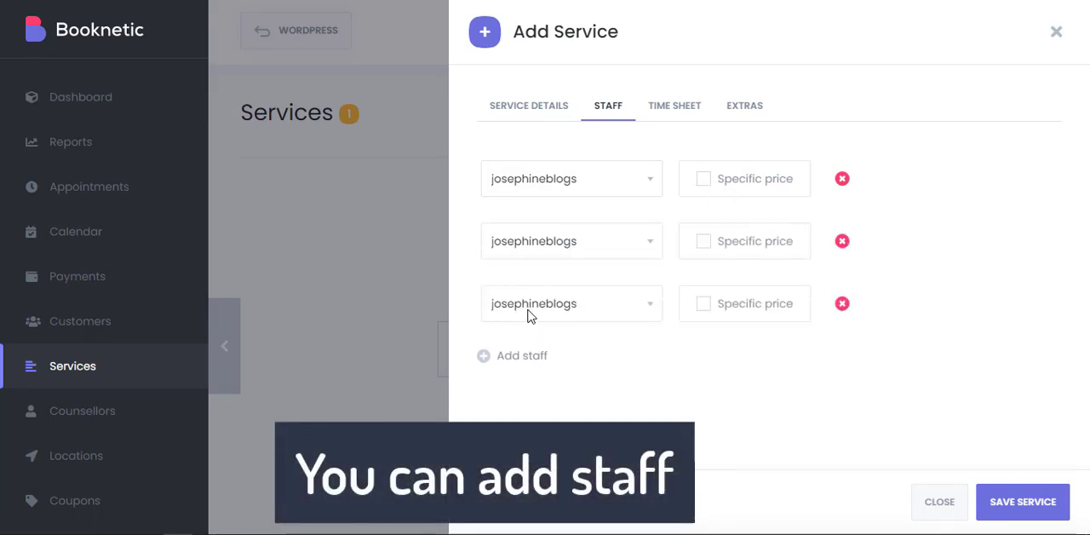
pyautogui.click(842, 303)
pyautogui.click(842, 241)
# Add a special day to the new service's time sheet, look over its date and time fields, and delete it.
pyautogui.click(675, 105)
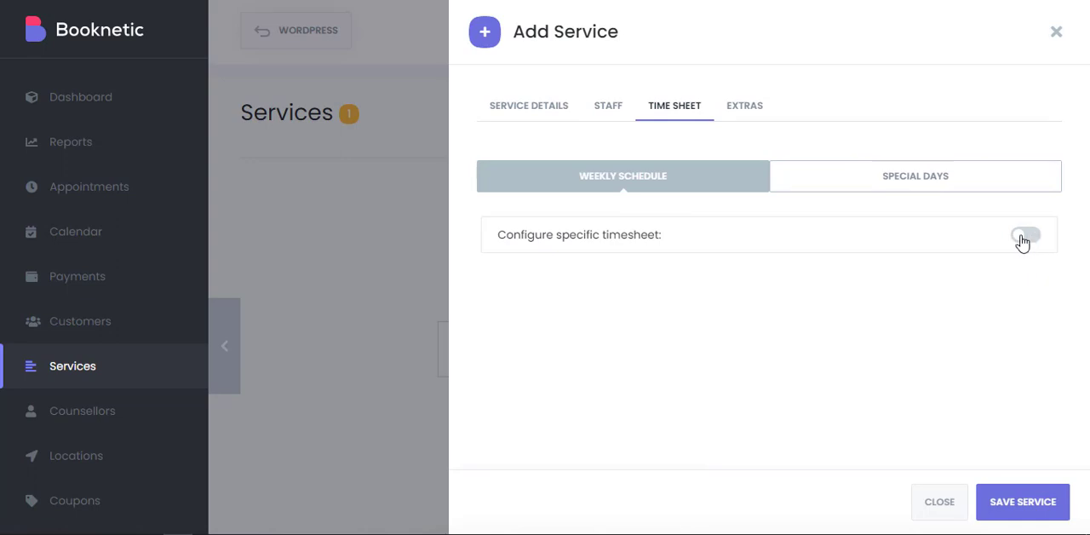
pyautogui.click(889, 191)
pyautogui.click(519, 243)
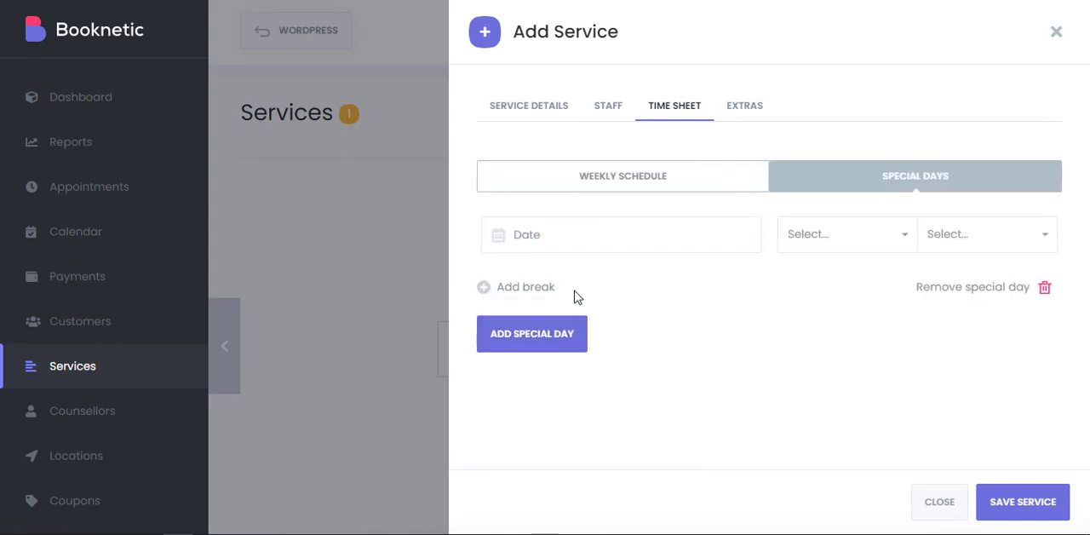
pyautogui.click(550, 237)
pyautogui.click(837, 246)
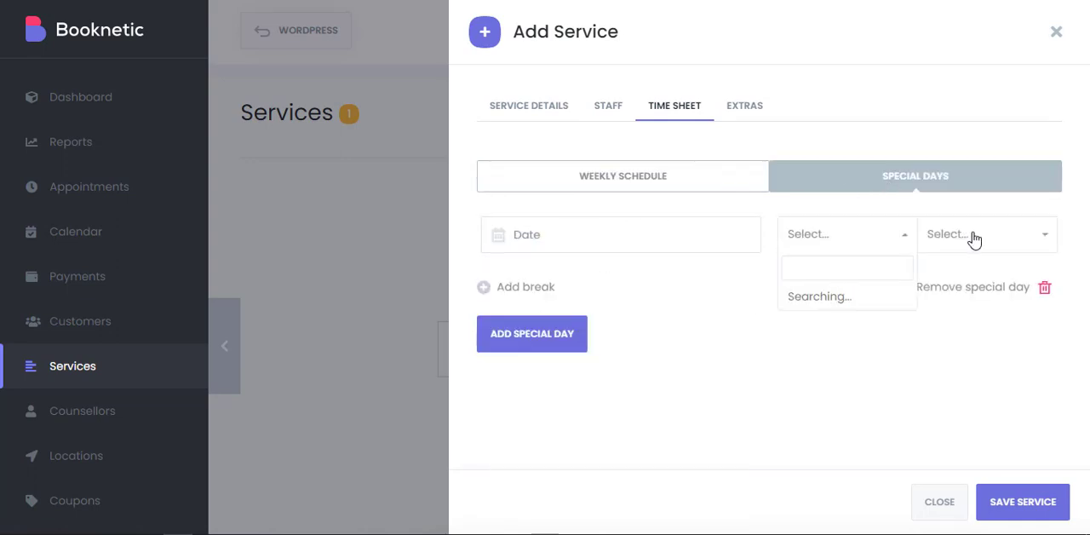
pyautogui.click(973, 239)
pyautogui.click(1013, 334)
pyautogui.click(1047, 290)
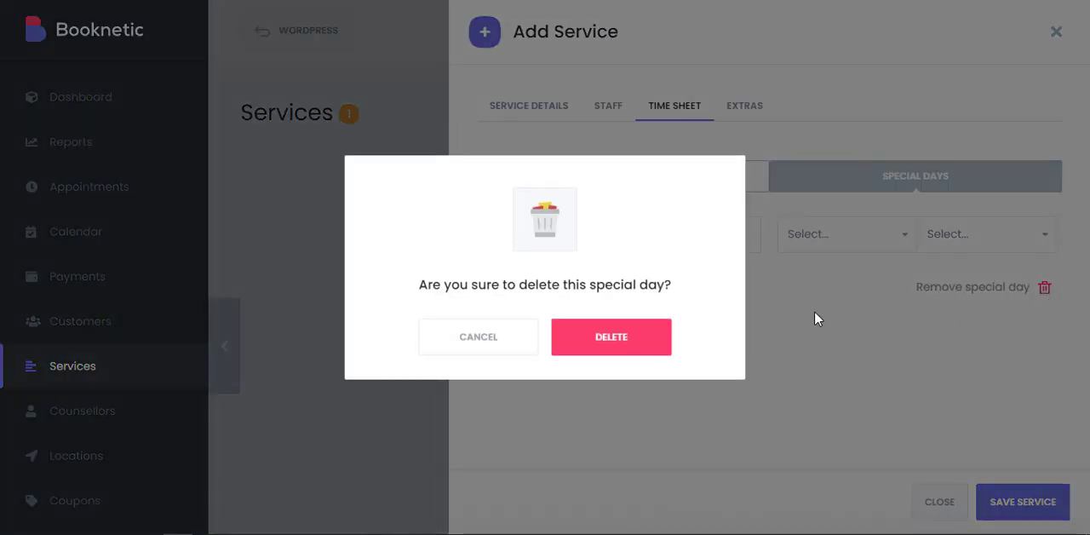
pyautogui.click(611, 346)
# Open the new service's extras form and look over its name, quantity, price and duration fields.
pyautogui.click(742, 107)
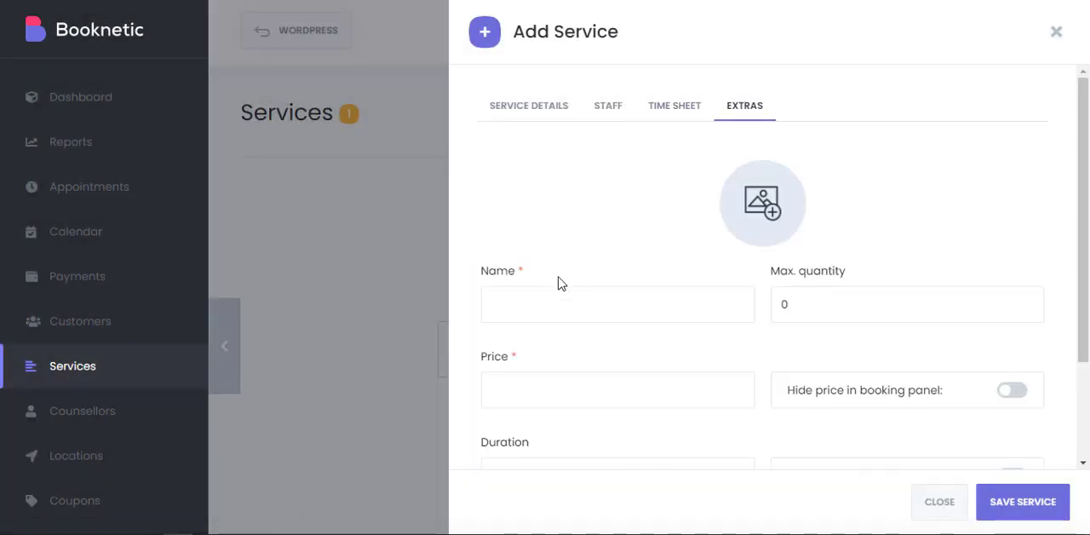
pyautogui.scroll(-3, 647, 256)
pyautogui.click(533, 168)
pyautogui.click(797, 167)
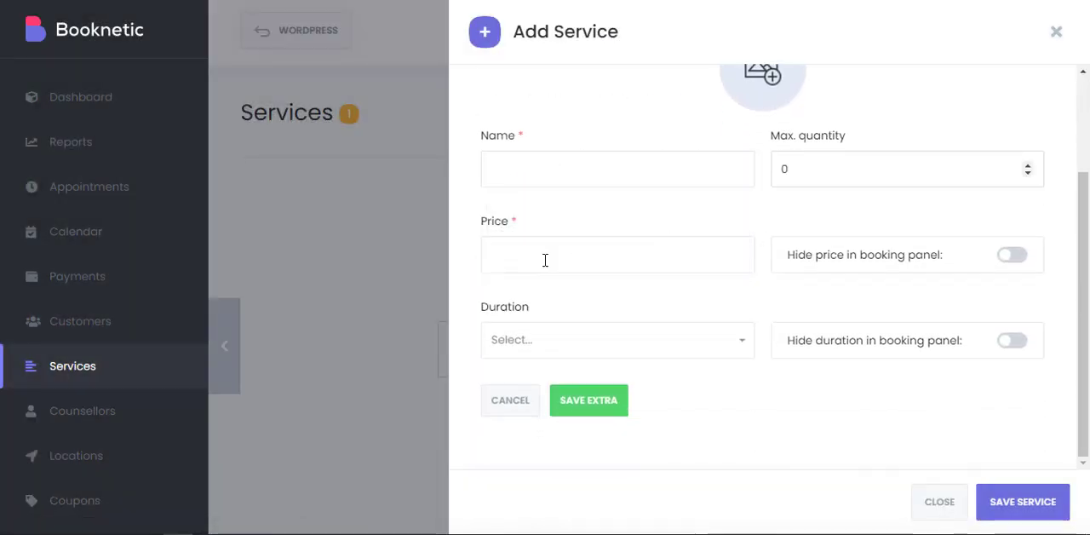
pyautogui.click(601, 349)
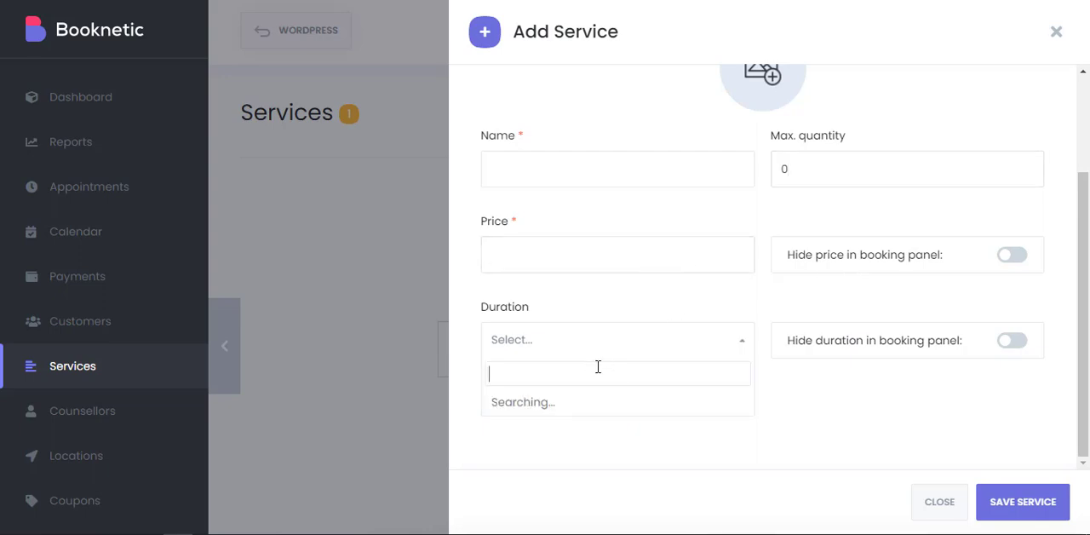
pyautogui.click(849, 356)
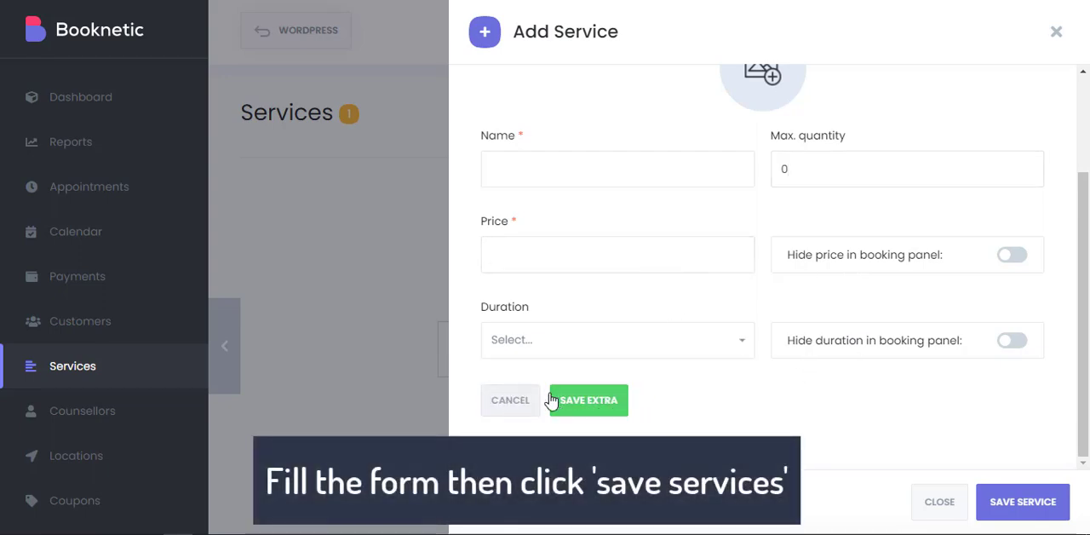
# Close the new service form unsaved and delete the Example category.
pyautogui.scroll(2, 947, 383)
pyautogui.click(1055, 30)
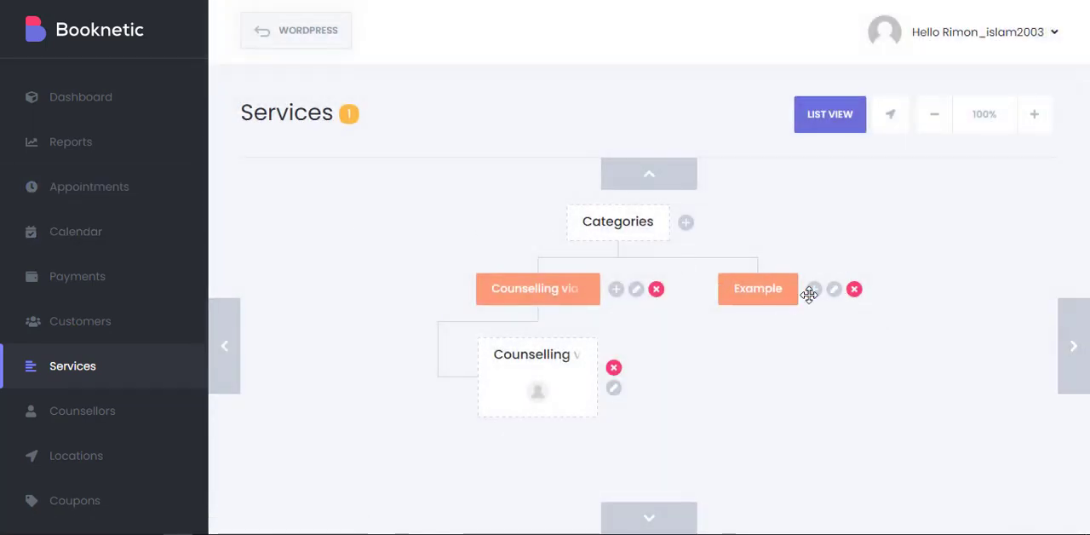
pyautogui.click(855, 290)
pyautogui.click(583, 345)
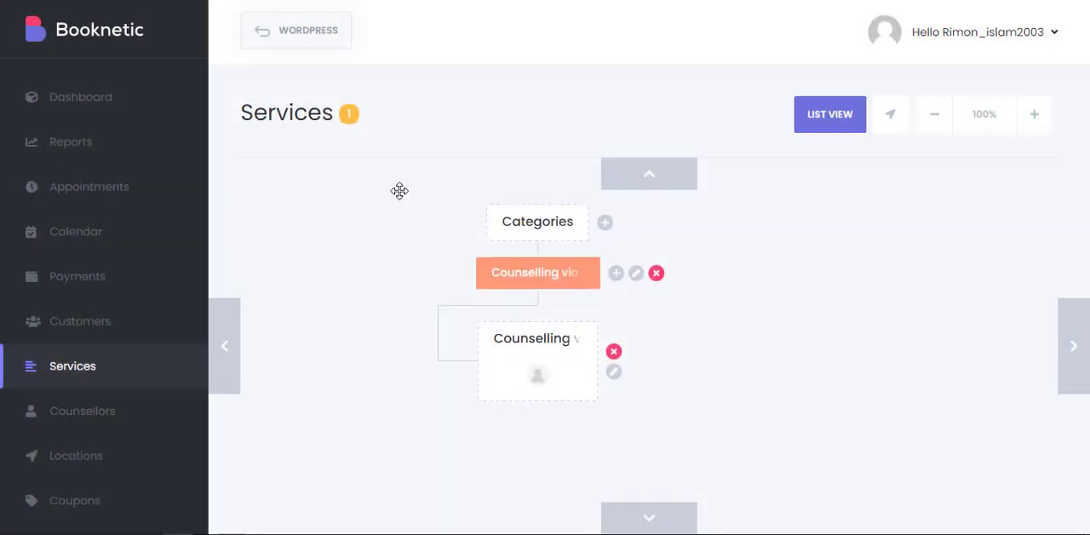
# Open the Counsellors section and look over the staff list.
pyautogui.scroll(-3, 139, 364)
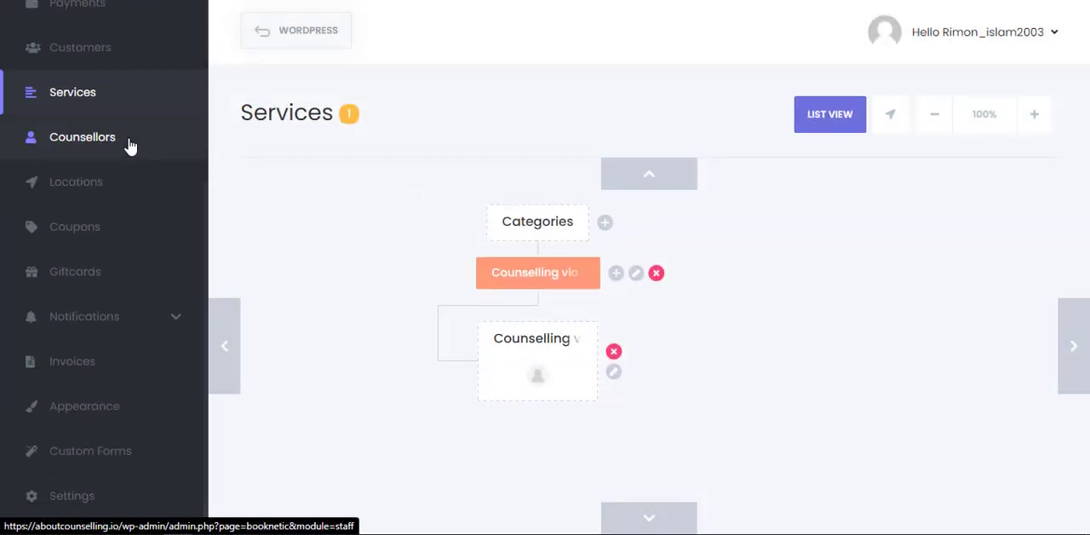
pyautogui.click(126, 143)
pyautogui.scroll(-2, 564, 250)
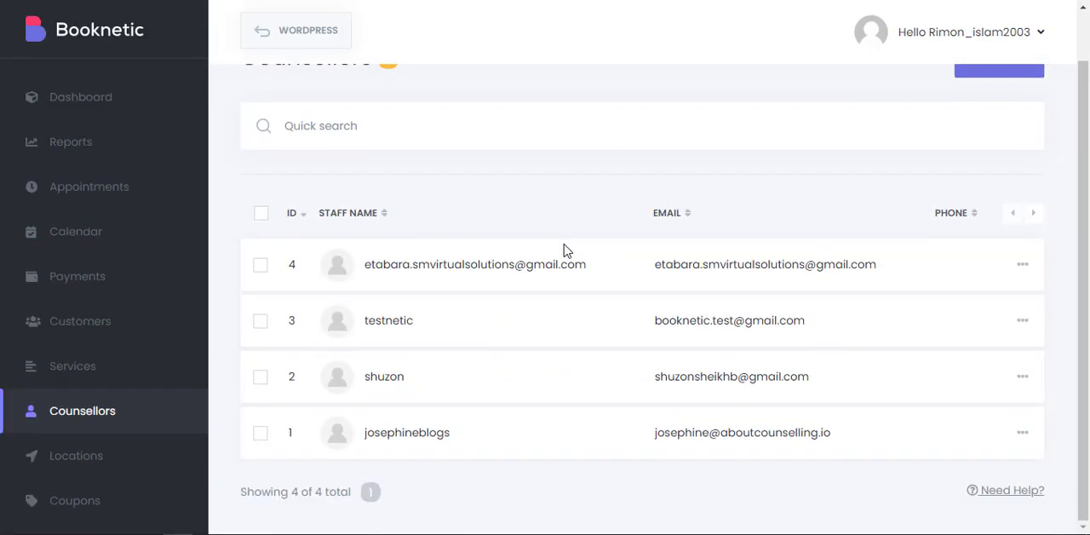
pyautogui.scroll(2, 839, 143)
pyautogui.scroll(-2, 515, 250)
# Start a new location in the Locations section and name it "Your location".
pyautogui.scroll(-4, 85, 366)
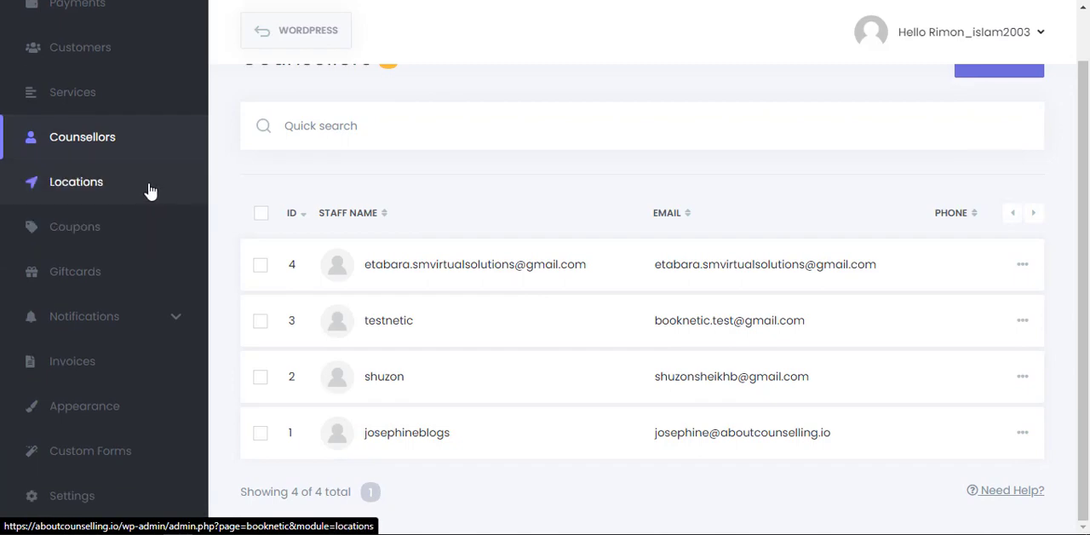
pyautogui.click(149, 191)
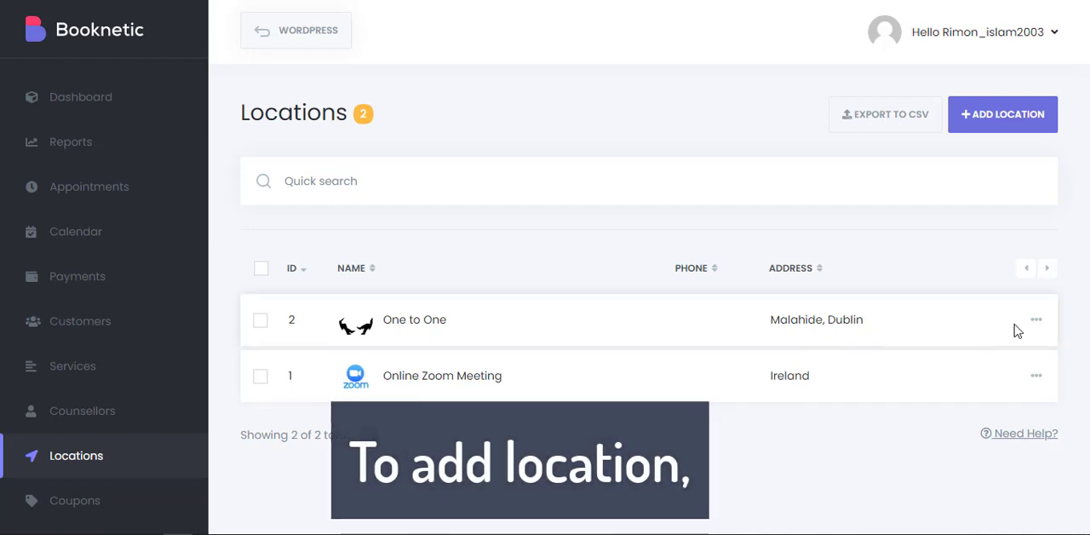
pyautogui.click(1018, 117)
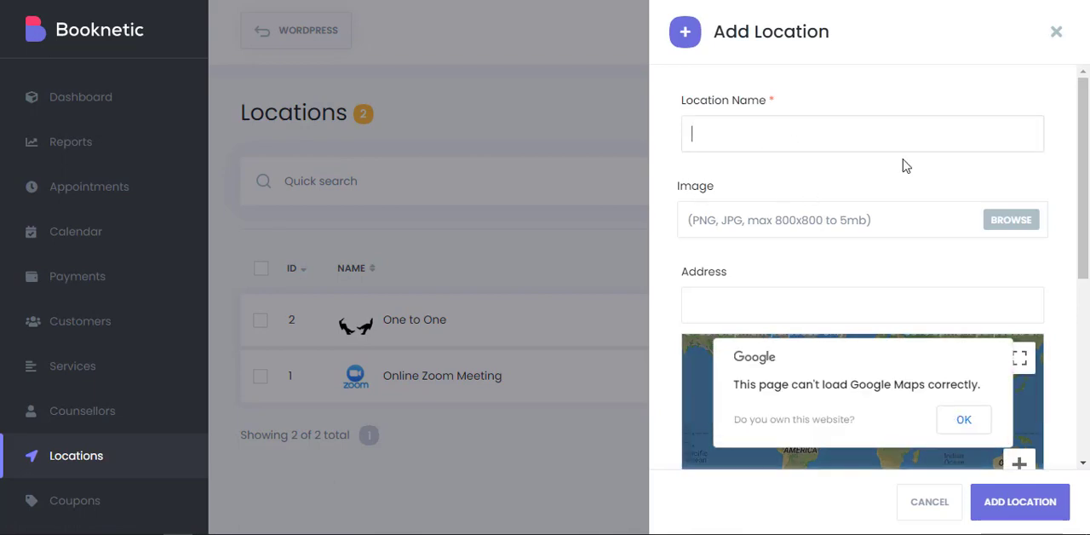
pyautogui.scroll(-1, 891, 170)
pyautogui.scroll(1, 925, 163)
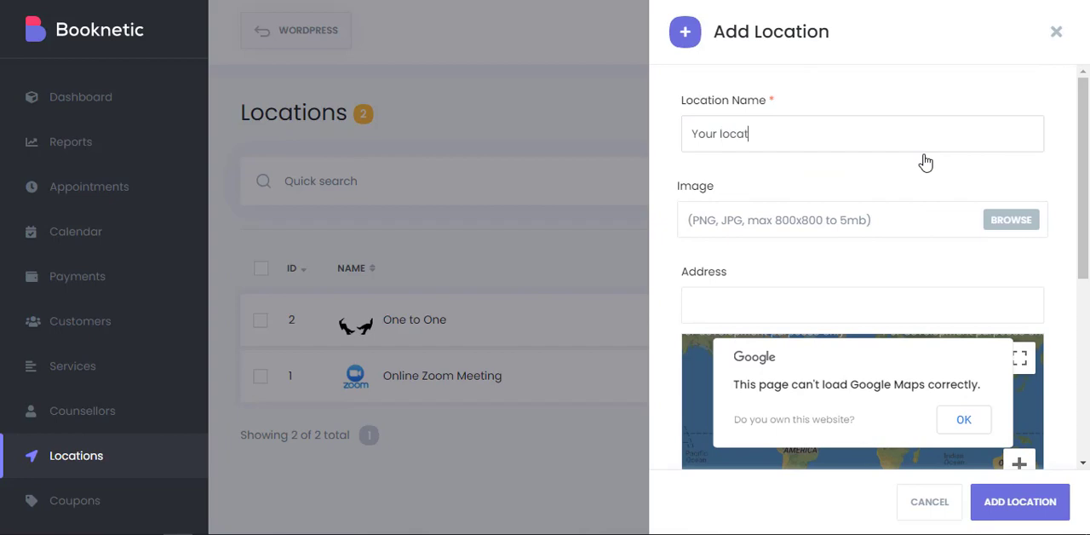
# Look over the new location's image, address, map, phone and description fields, and close the form unsaved.
pyautogui.scroll(-2, 885, 158)
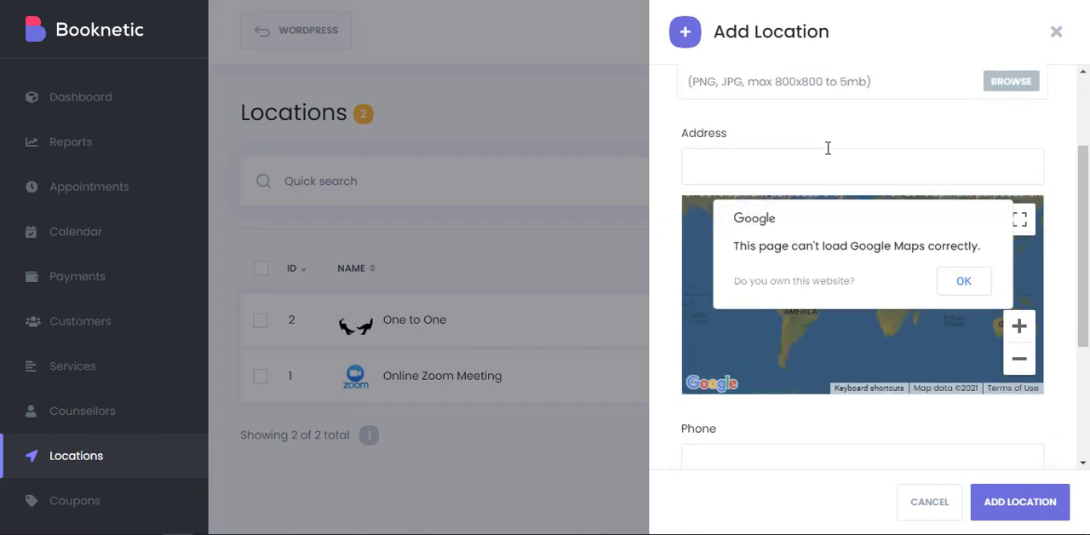
pyautogui.scroll(1, 937, 151)
pyautogui.scroll(-2, 795, 207)
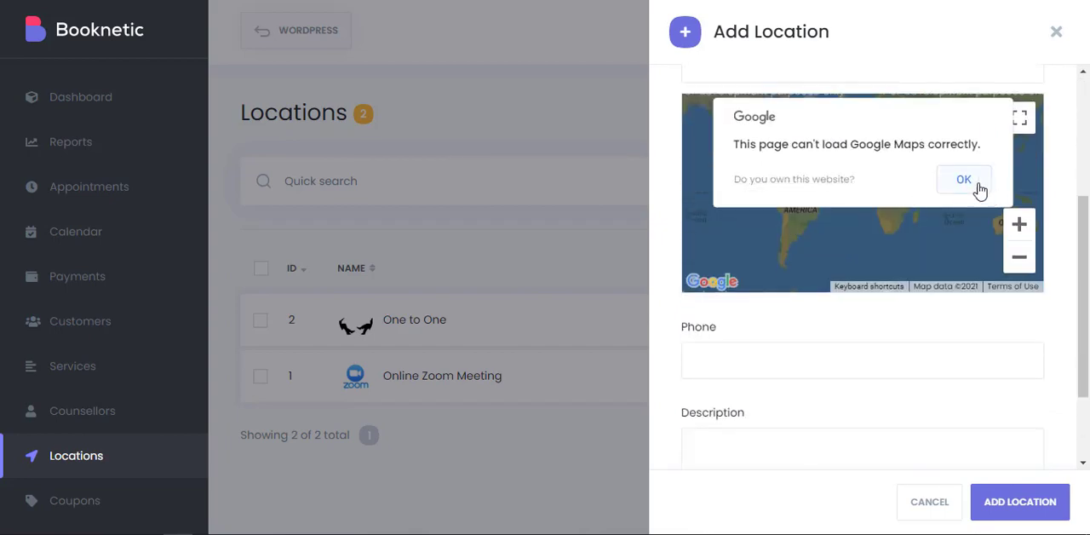
pyautogui.scroll(-1, 737, 284)
pyautogui.click(731, 278)
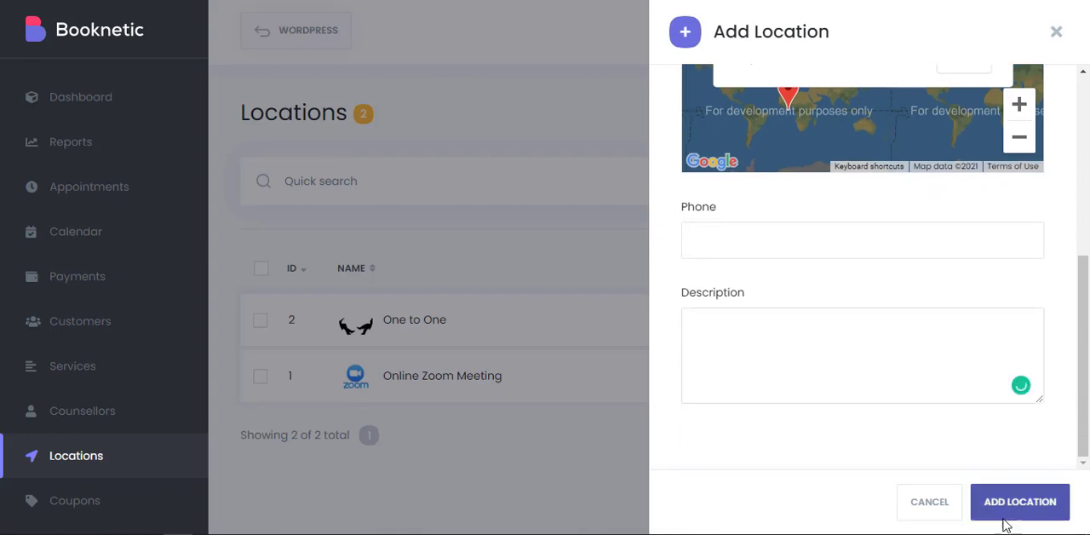
pyautogui.scroll(3, 1008, 170)
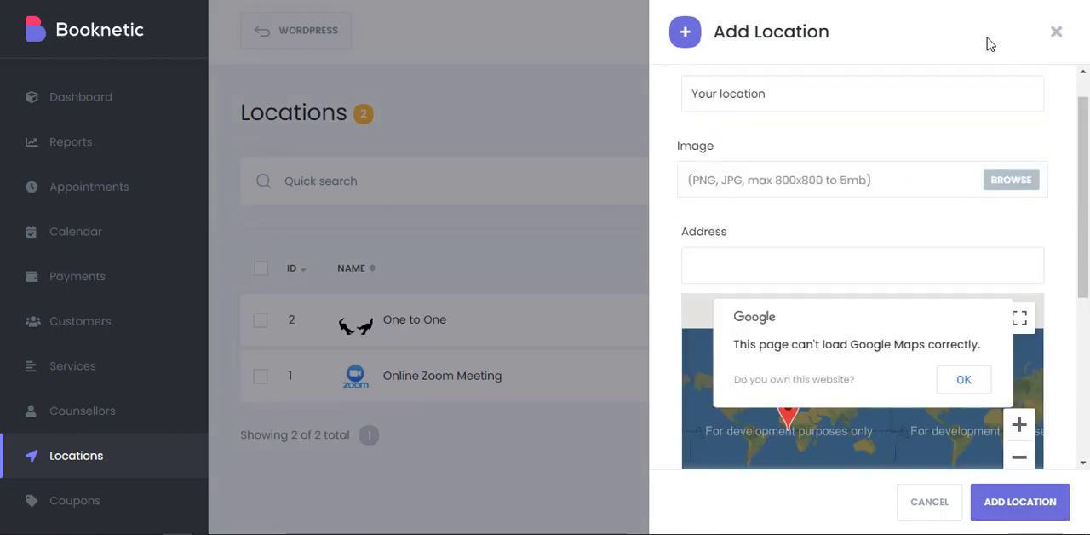
pyautogui.click(1056, 32)
# Start a new coupon in the Coupons section and enter "Any name" as its code.
pyautogui.scroll(-4, 136, 375)
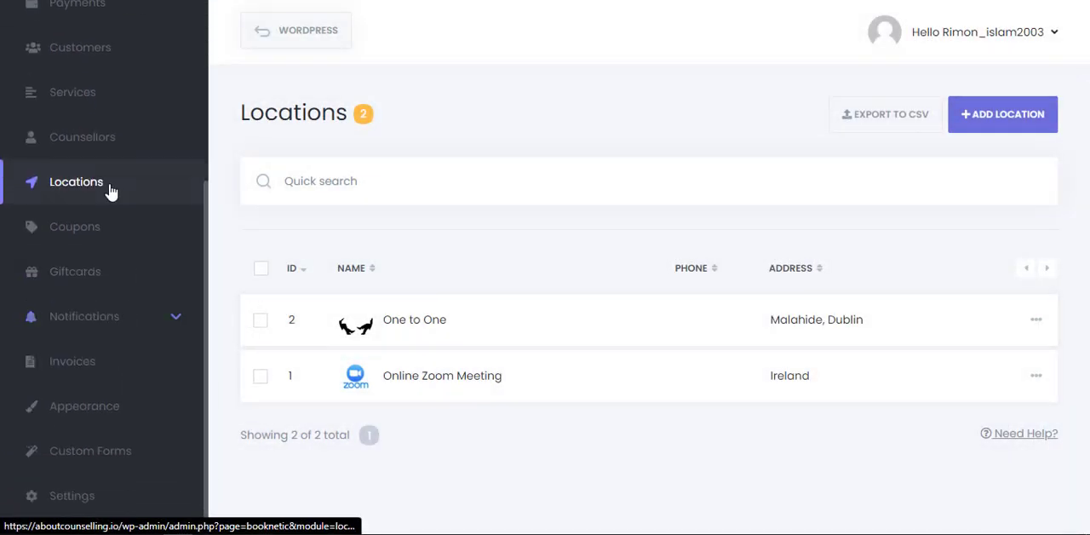
pyautogui.click(115, 227)
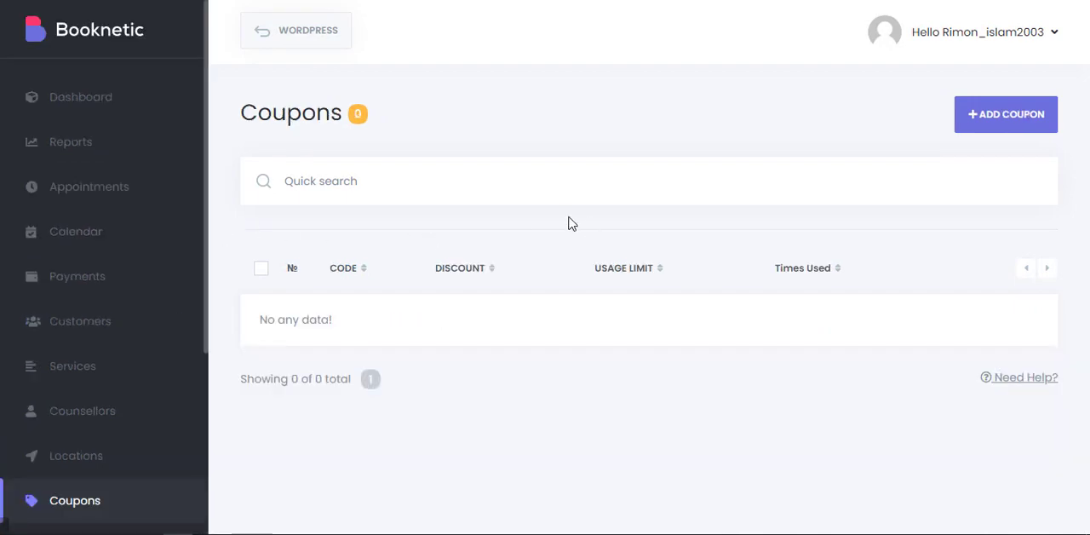
pyautogui.click(1027, 124)
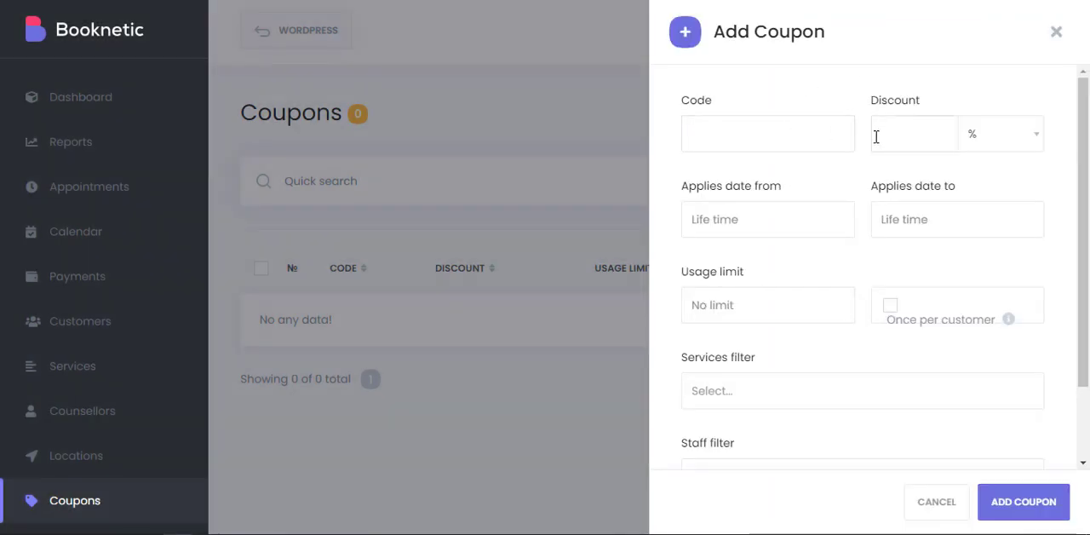
pyautogui.scroll(-1, 790, 158)
pyautogui.click(786, 134)
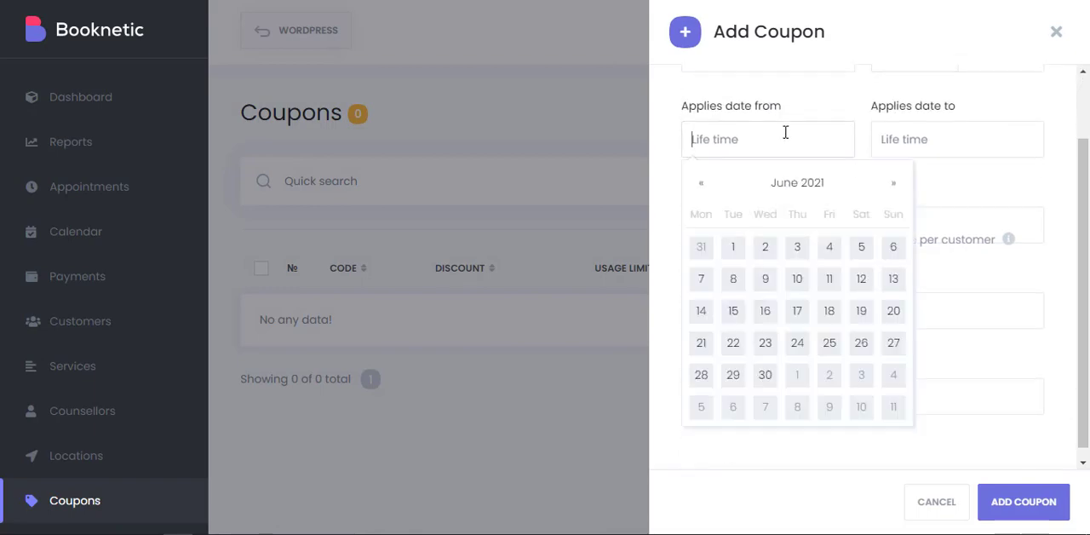
pyautogui.scroll(1, 752, 145)
pyautogui.click(752, 145)
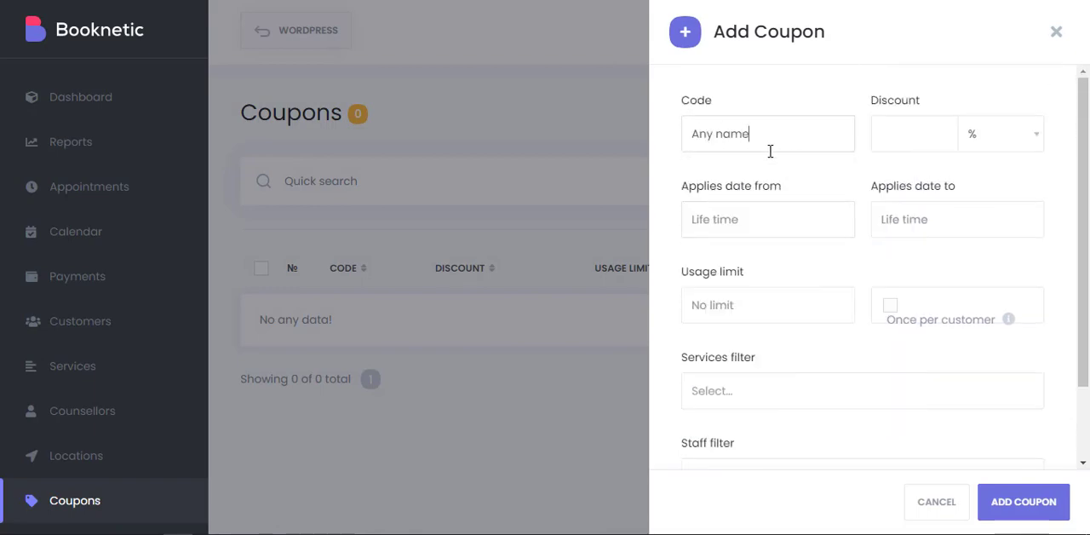
# Look over the new coupon's start and end date calendars, usage limit and services filter.
pyautogui.click(778, 219)
pyautogui.click(928, 219)
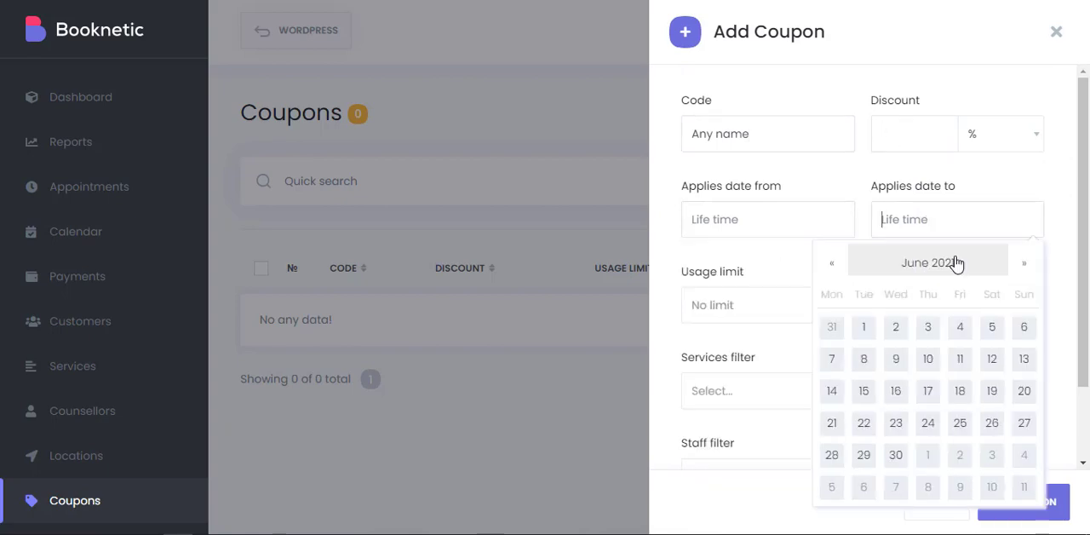
pyautogui.click(815, 245)
pyautogui.scroll(-1, 869, 235)
pyautogui.scroll(1, 869, 235)
pyautogui.scroll(-1, 763, 288)
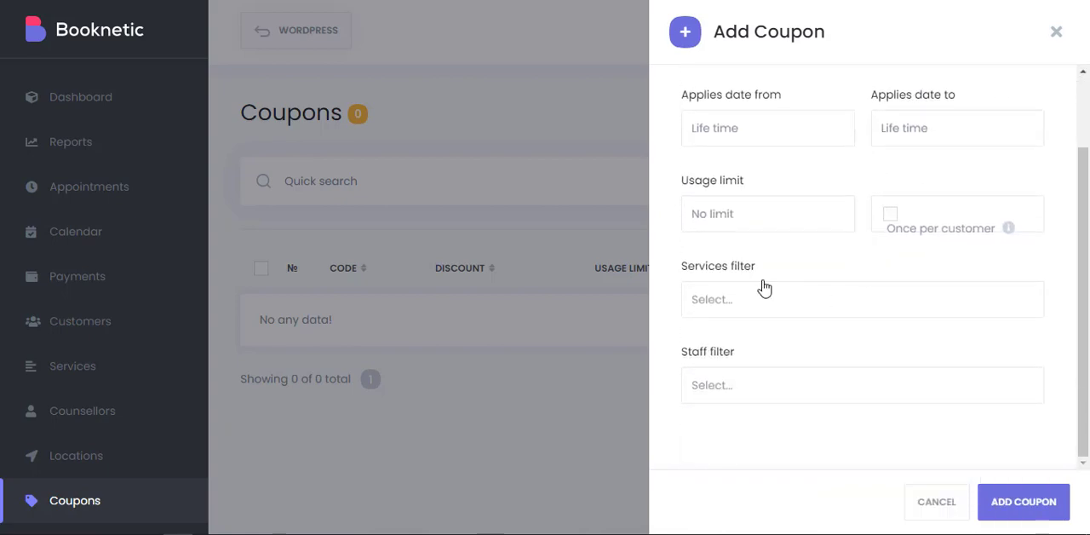
# Try a staff member in the coupon's staff filter, remove the selection, and close the form unsaved.
pyautogui.click(925, 393)
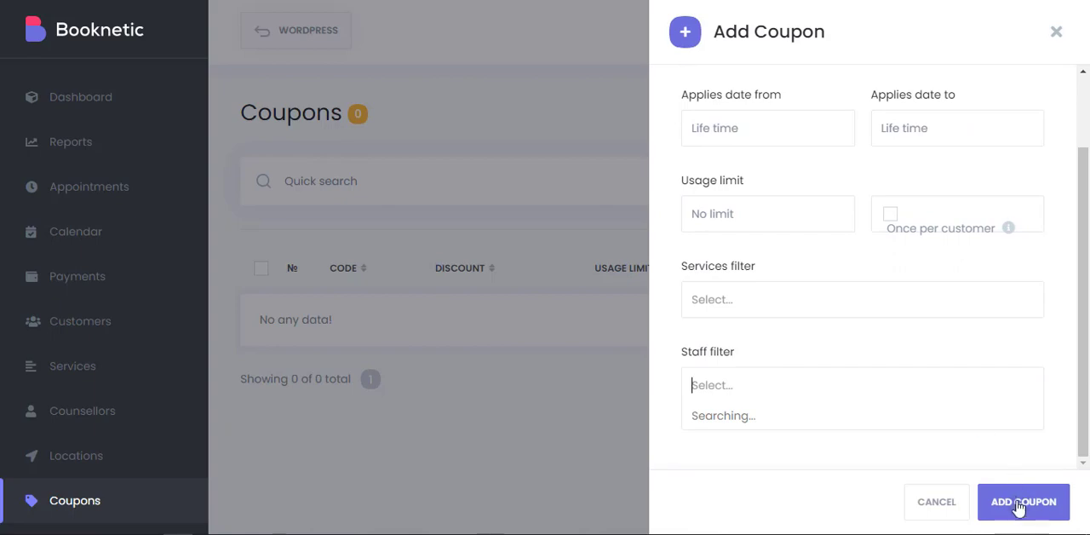
pyautogui.click(942, 504)
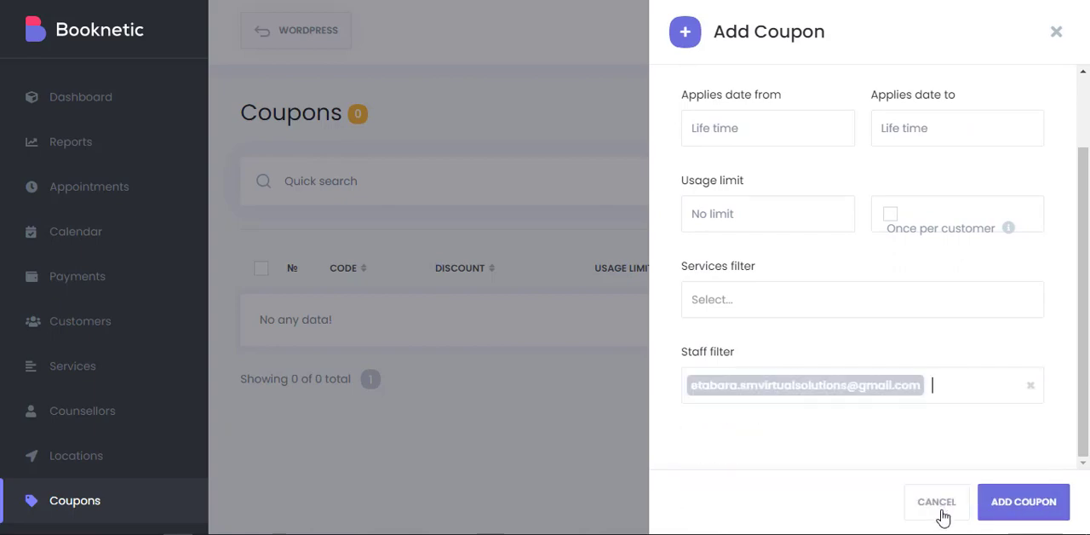
pyautogui.click(1030, 391)
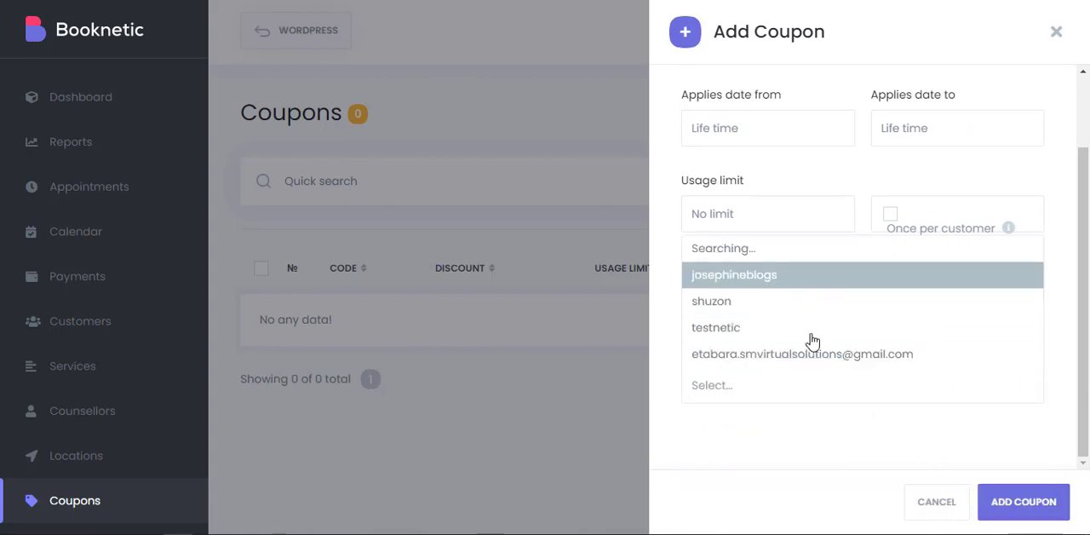
pyautogui.click(937, 502)
# Look over the code, amount and filter fields of a new giftcard in the Giftcards section, and close the form unsaved.
pyautogui.scroll(-3, 151, 284)
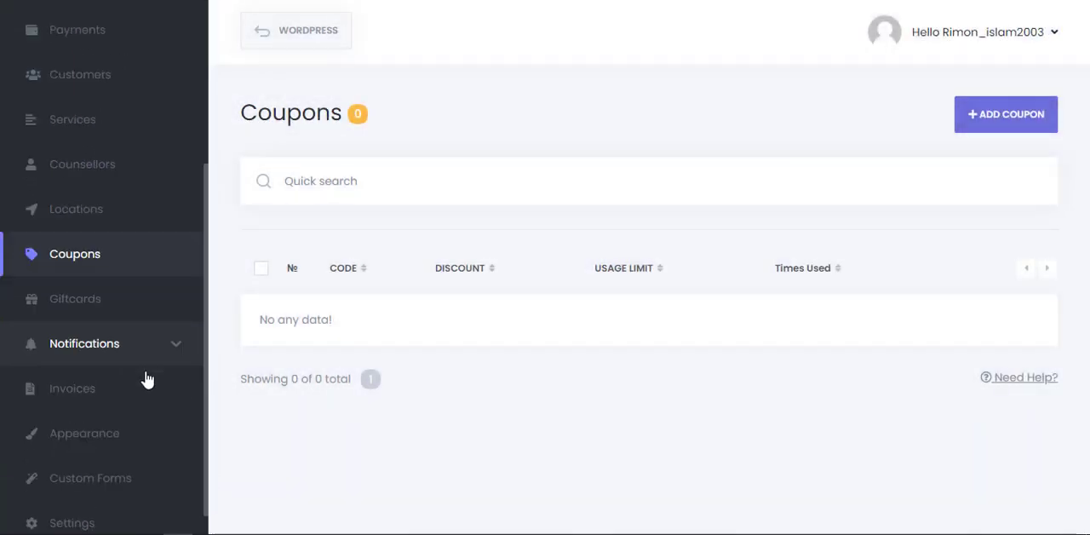
pyautogui.click(96, 285)
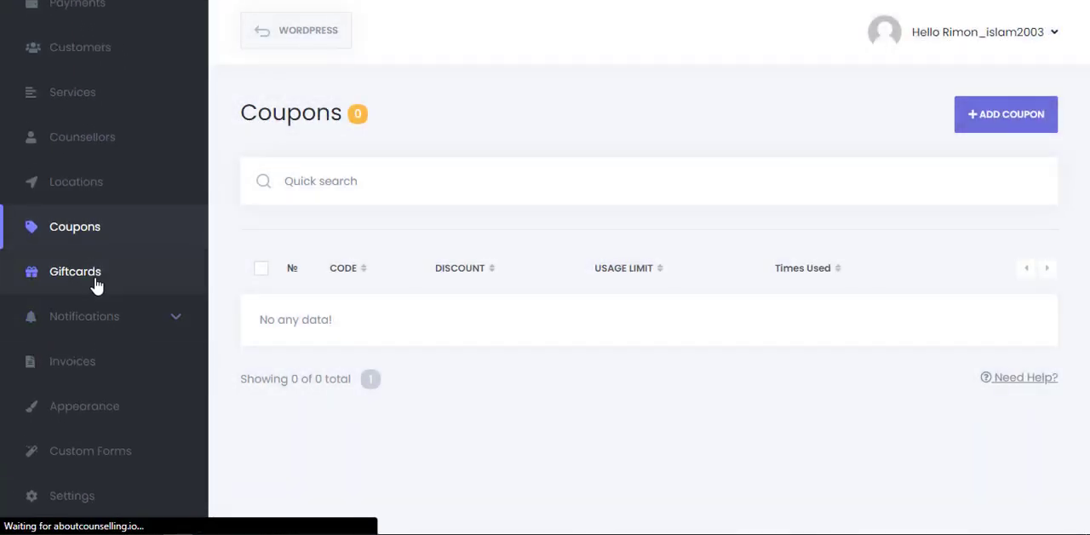
pyautogui.click(993, 120)
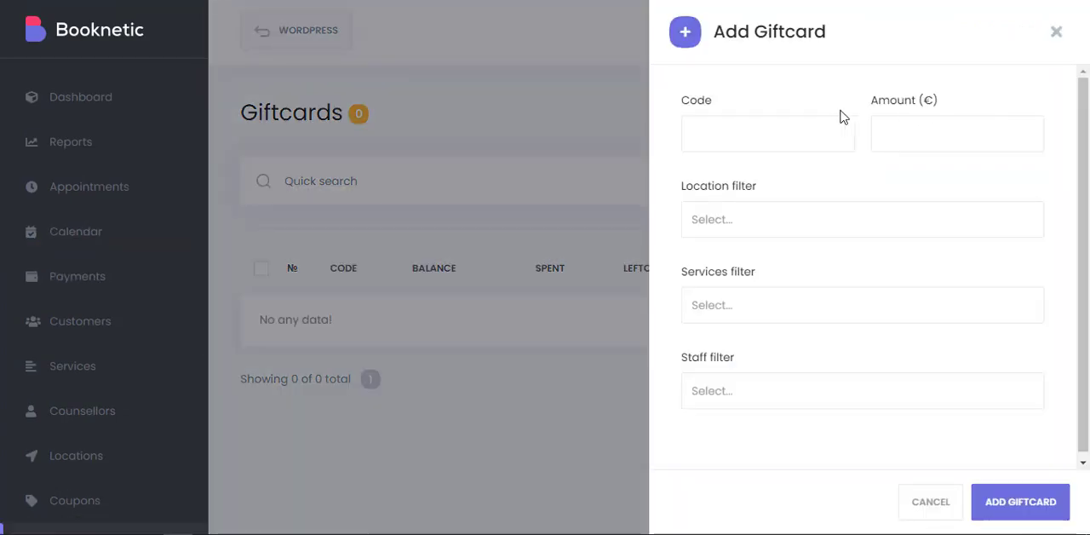
pyautogui.click(786, 125)
pyautogui.click(880, 130)
pyautogui.scroll(-1, 851, 197)
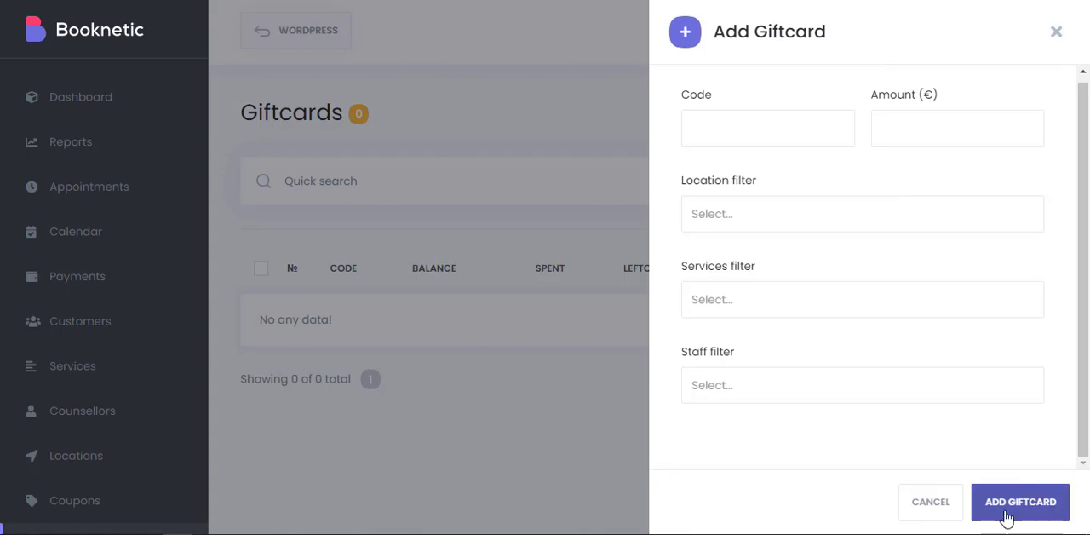
pyautogui.click(1056, 34)
# Open the email notifications and look over the subject and body fields of the customer's New Appointment template.
pyautogui.scroll(-3, 61, 359)
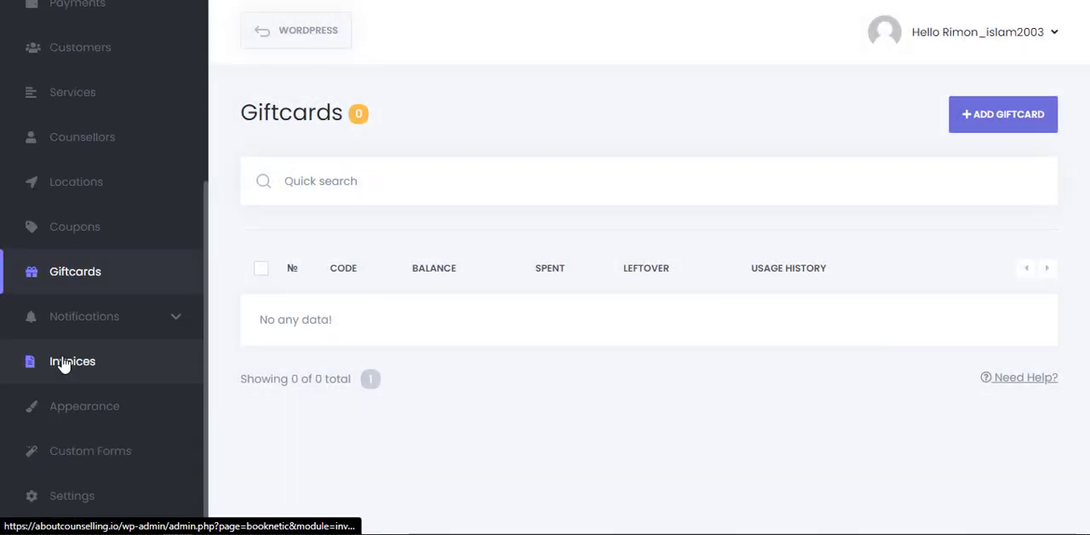
pyautogui.click(72, 322)
pyautogui.scroll(-1, 100, 366)
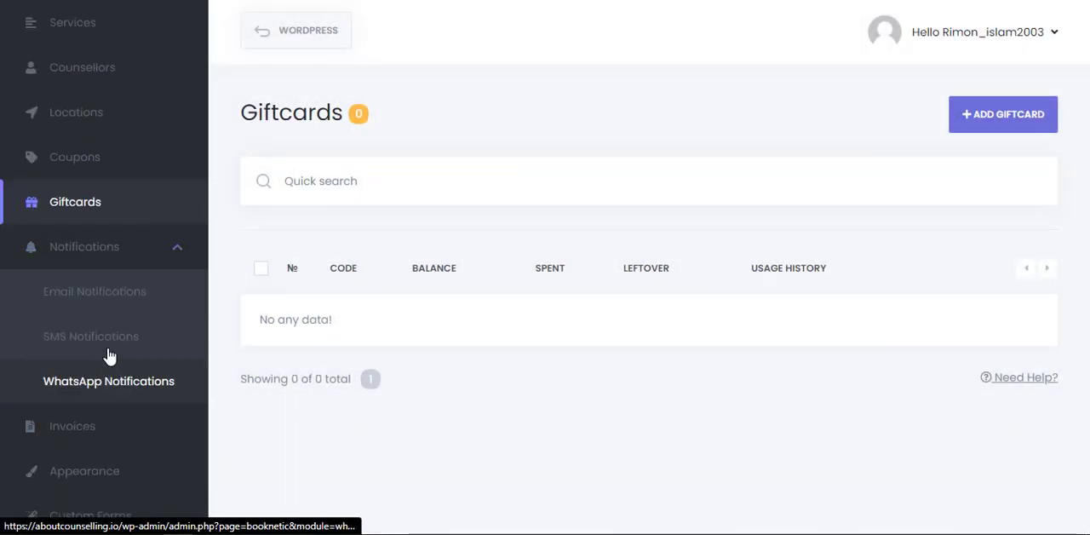
pyautogui.click(124, 298)
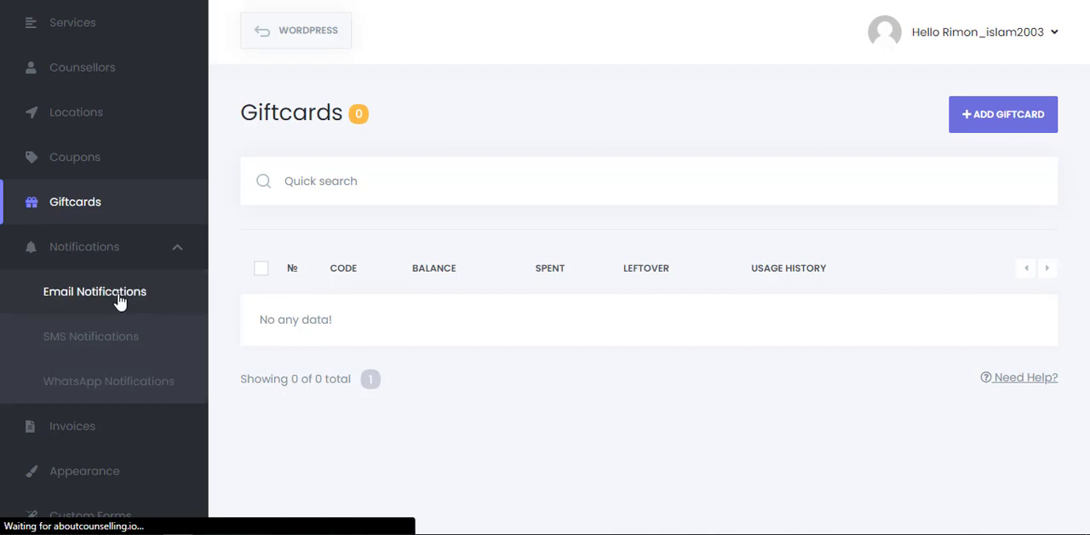
pyautogui.scroll(-2, 672, 149)
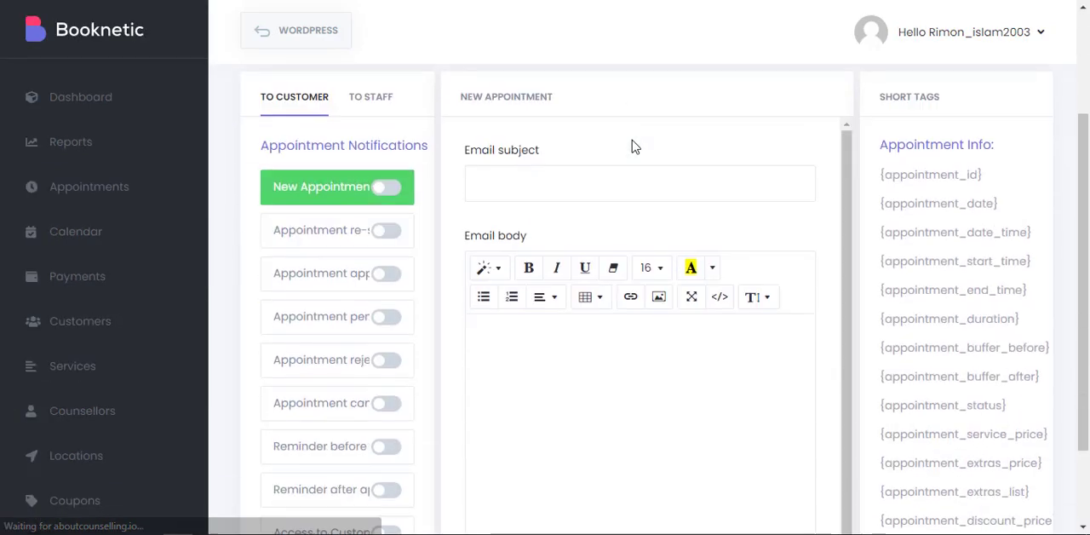
pyautogui.scroll(-1, 503, 290)
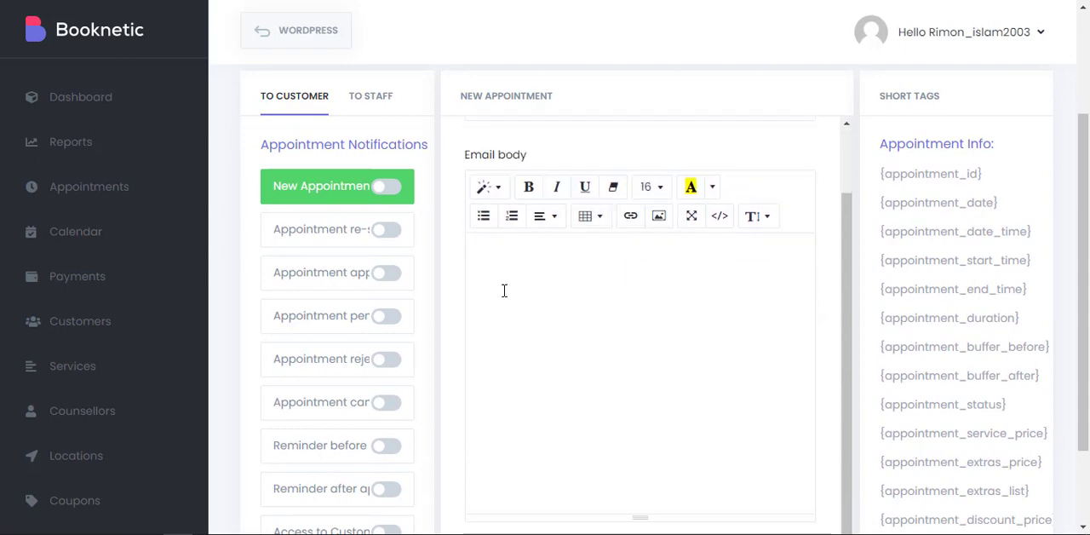
pyautogui.scroll(1, 488, 192)
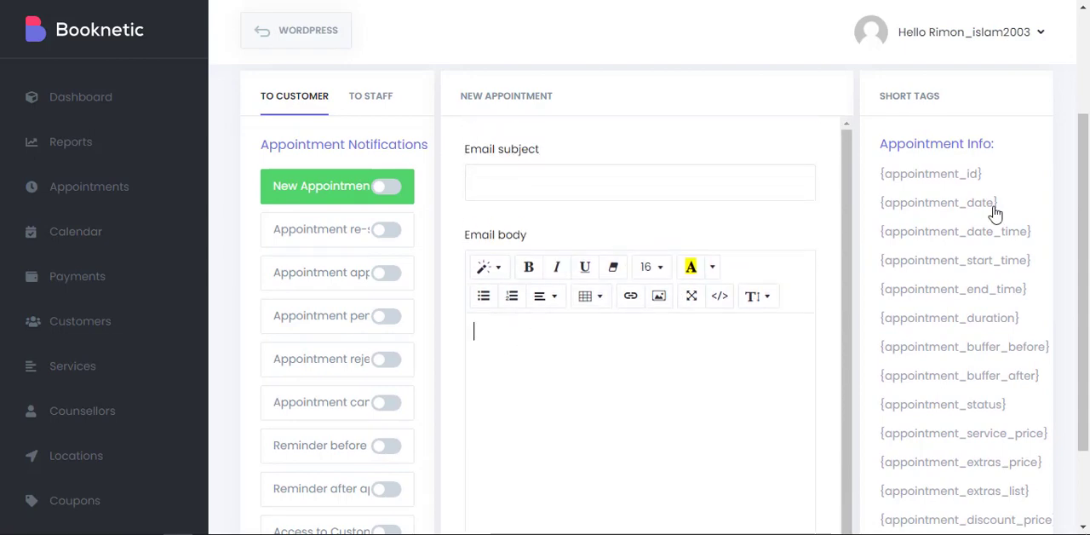
# Insert the {service_name} short tag from Service Info twice into the New Appointment email body.
pyautogui.scroll(-6, 995, 211)
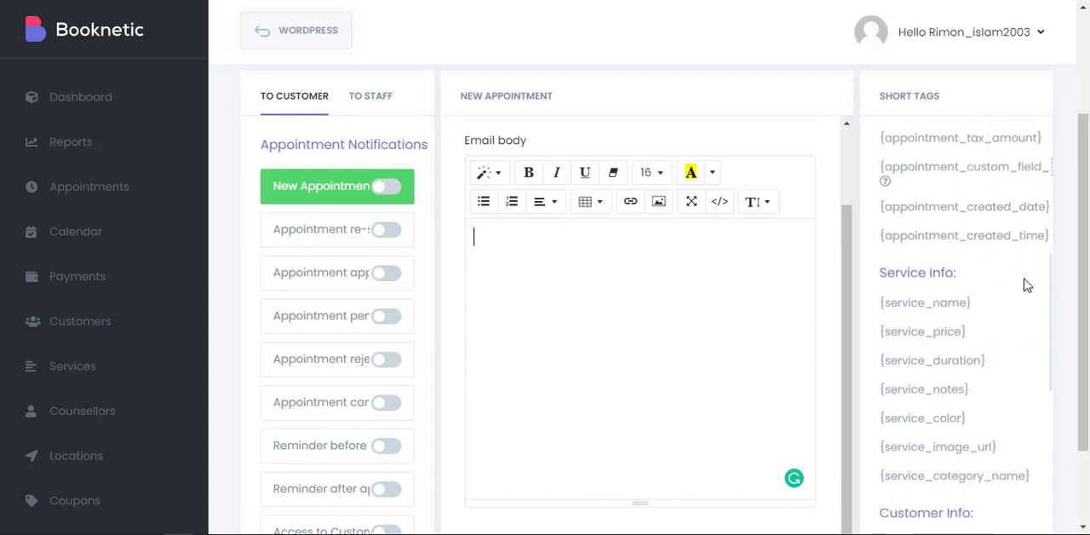
pyautogui.moveTo(1019, 311); pyautogui.dragTo(877, 304)
pyautogui.moveTo(877, 304); pyautogui.dragTo(579, 285)
pyautogui.moveTo(720, 241); pyautogui.dragTo(477, 237)
pyautogui.click(717, 245)
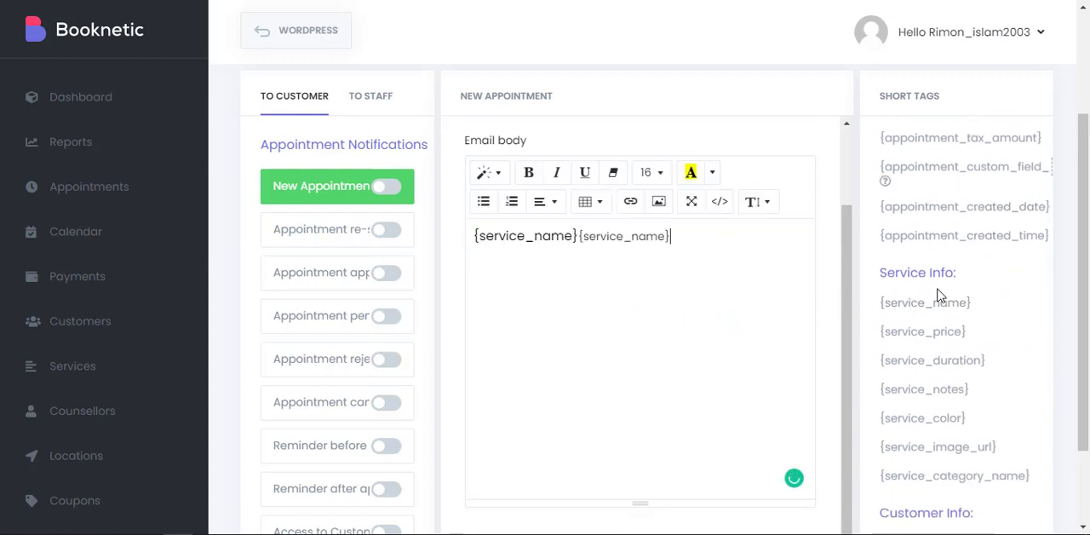
# Look over the staff, location, company and Zoom short tags, the Attach PDF choices and the saving options of the email template.
pyautogui.scroll(-4, 958, 299)
pyautogui.scroll(-4, 984, 255)
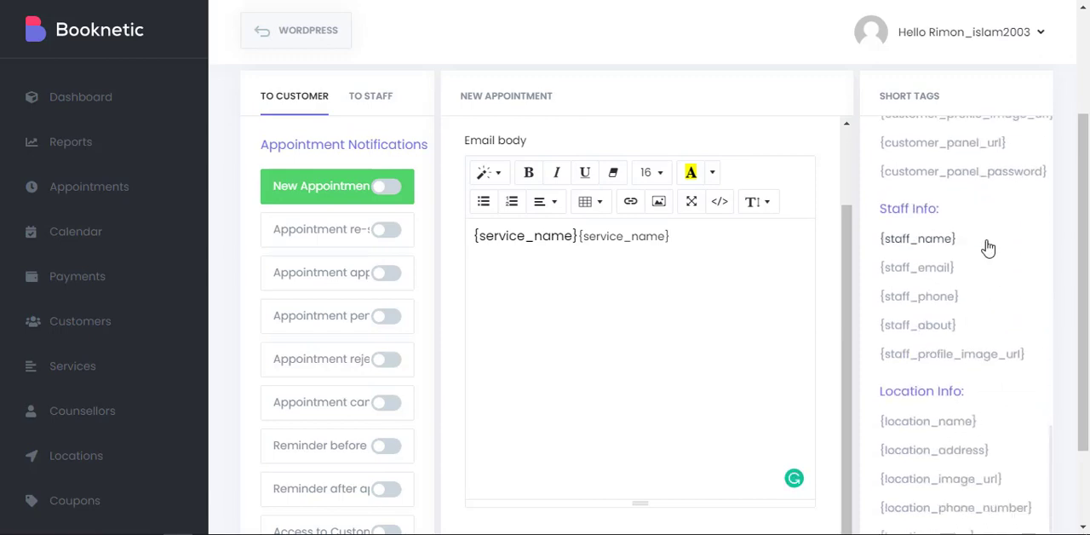
pyautogui.scroll(-2, 914, 297)
pyautogui.scroll(-1, 916, 287)
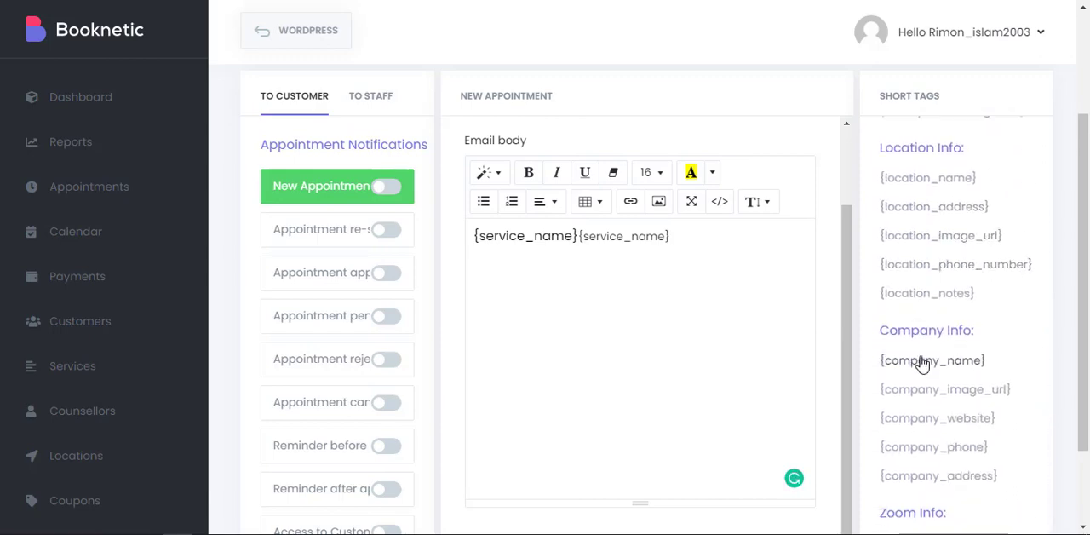
pyautogui.scroll(-2, 918, 514)
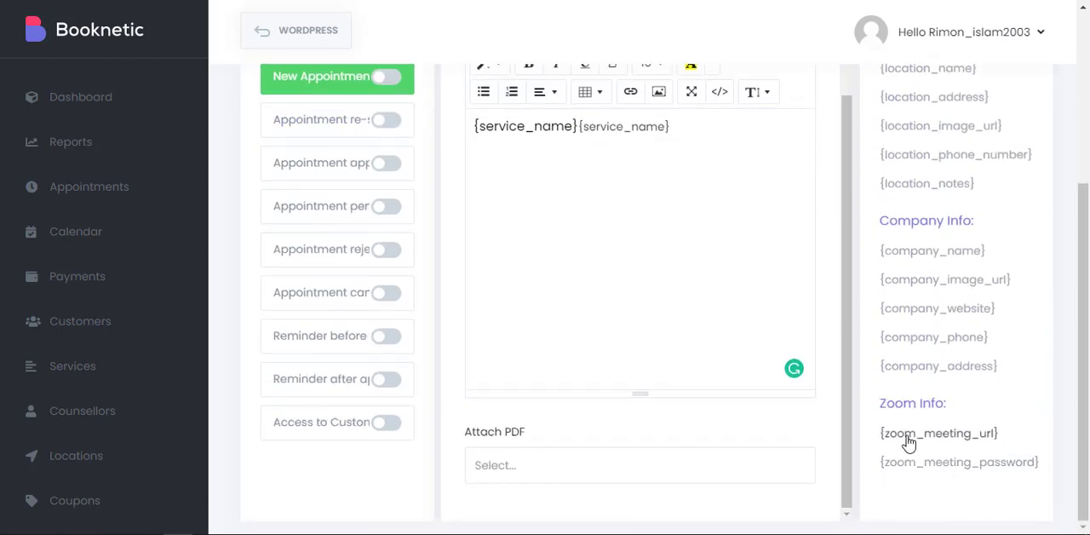
pyautogui.click(504, 471)
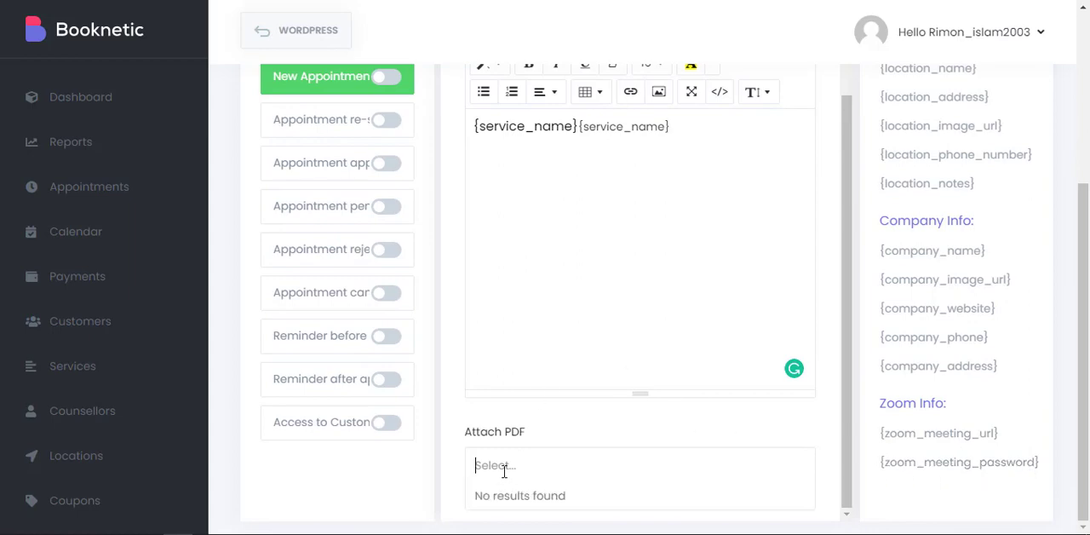
pyautogui.moveTo(646, 390); pyautogui.dragTo(636, 323)
pyautogui.scroll(3, 392, 187)
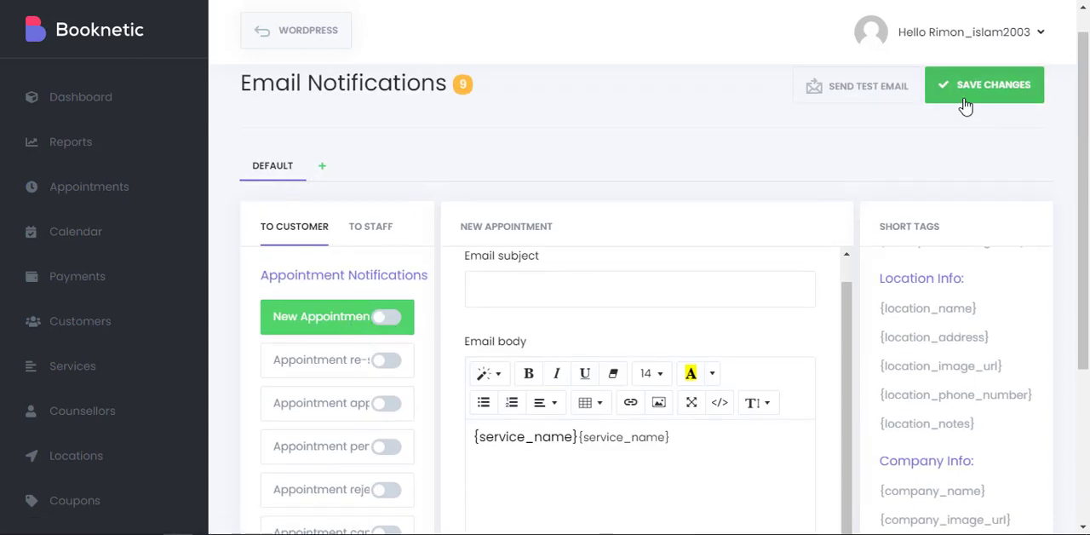
pyautogui.scroll(1, 965, 105)
# Open the Invoices section and start a new invoice.
pyautogui.scroll(-5, 123, 255)
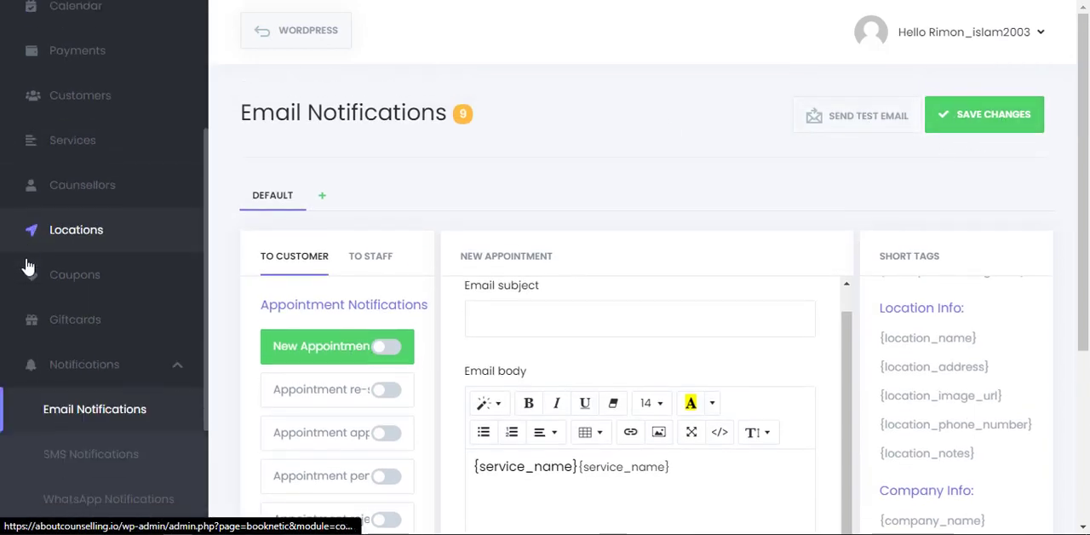
pyautogui.scroll(-3, 120, 358)
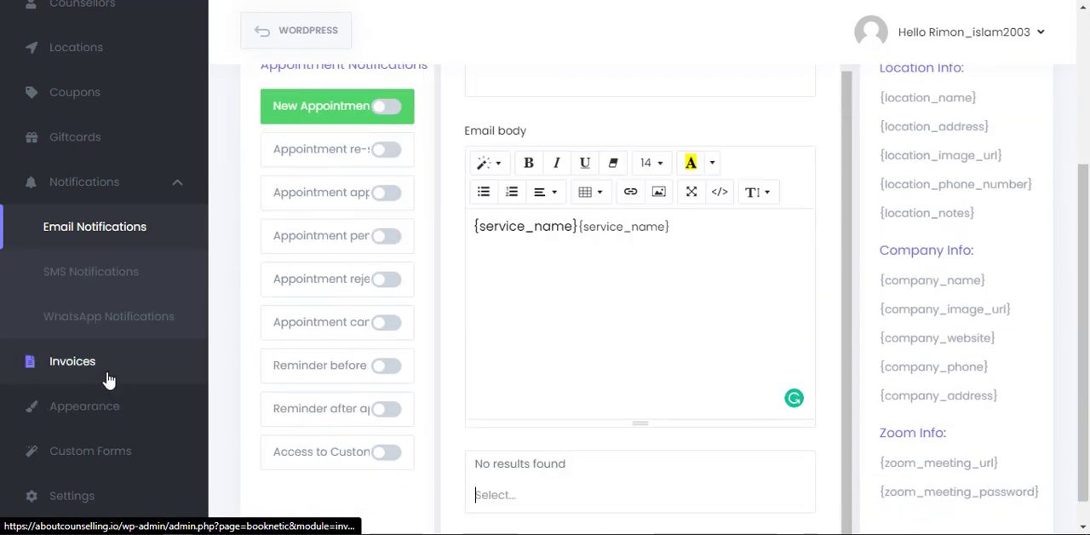
pyautogui.click(108, 379)
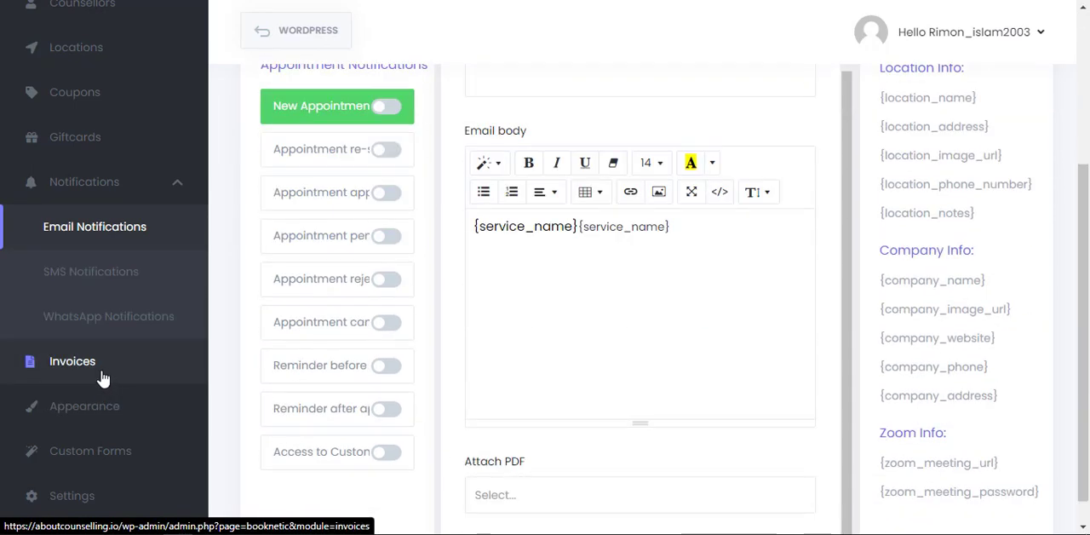
pyautogui.click(102, 378)
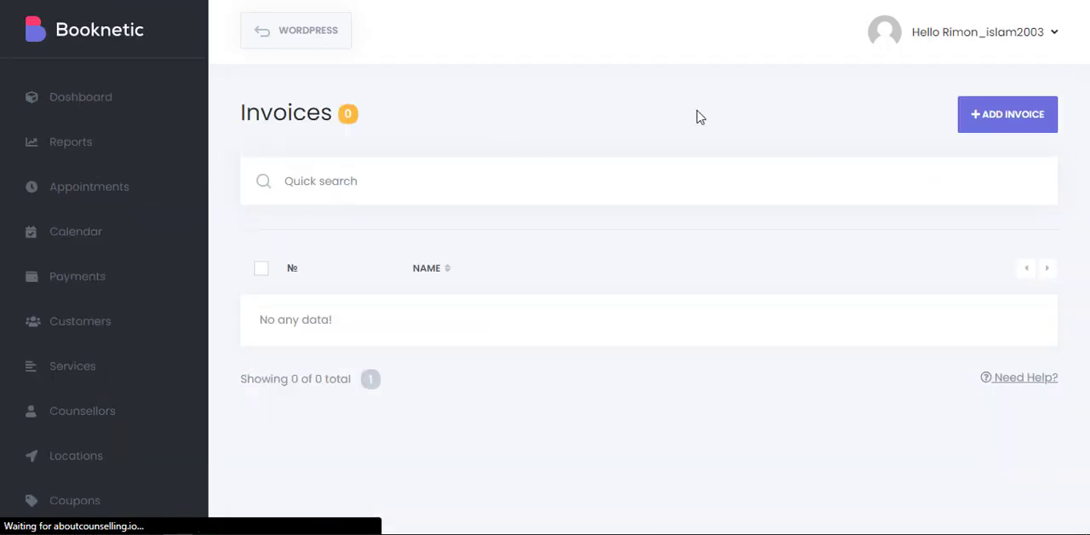
pyautogui.click(1004, 123)
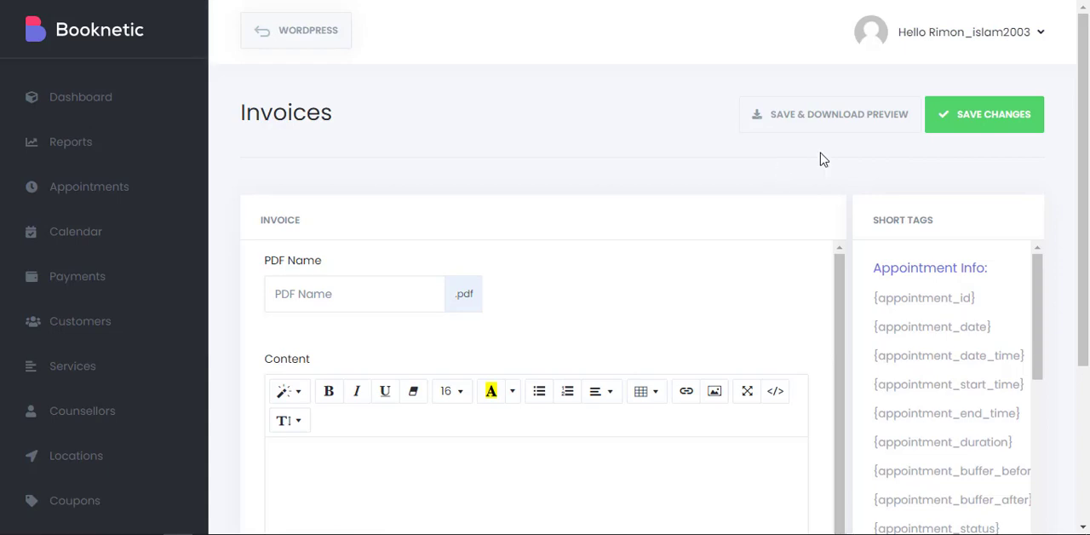
# Try "Your service name" as the invoice's PDF name, clear it, and look over the content editor and short tags.
pyautogui.scroll(-3, 820, 159)
pyautogui.scroll(2, 818, 159)
pyautogui.click(414, 209)
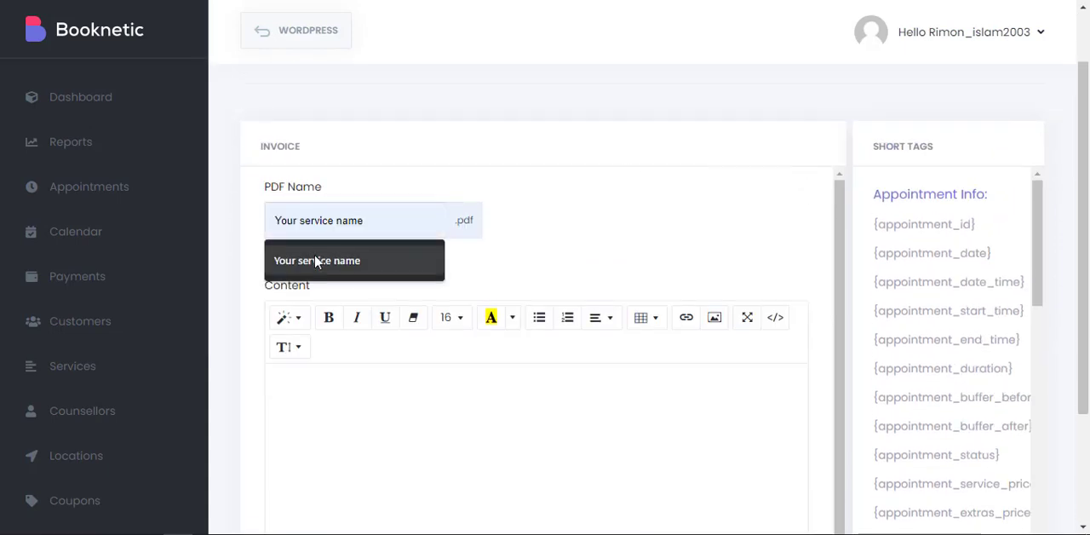
pyautogui.click(315, 261)
pyautogui.moveTo(325, 226); pyautogui.dragTo(272, 219)
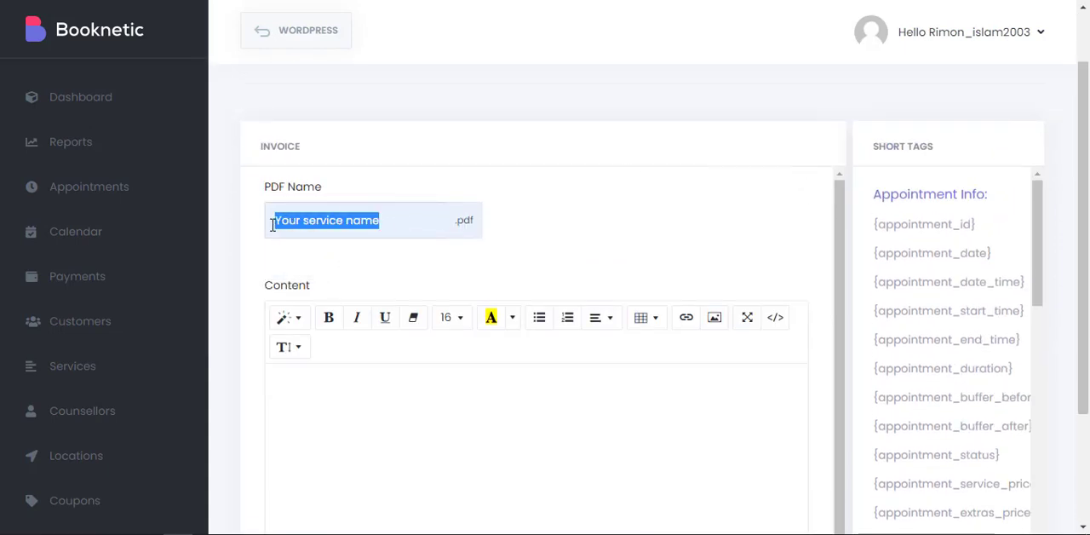
pyautogui.press('BackSpace')
pyautogui.scroll(-2, 618, 207)
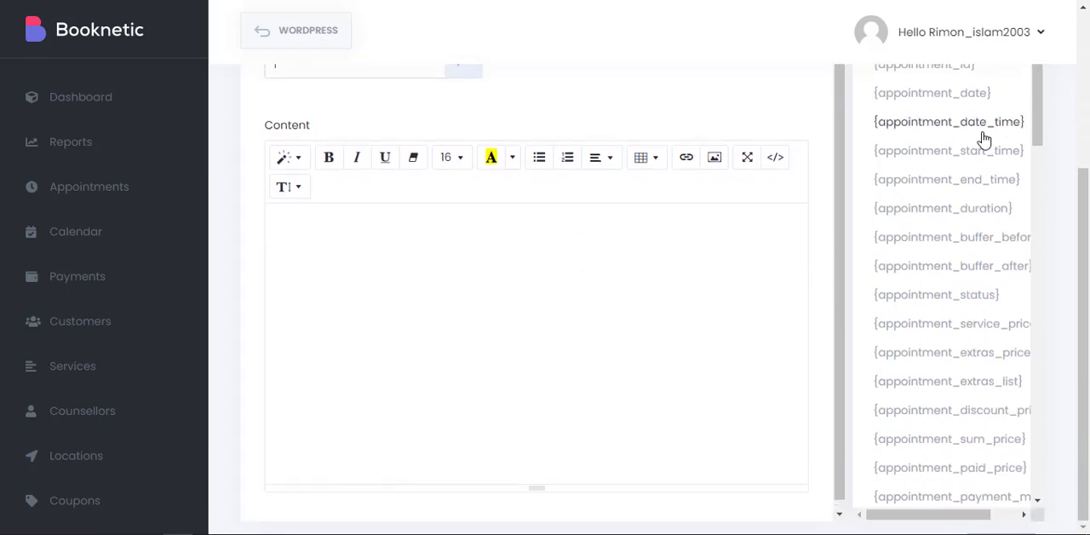
# Look over the appointment, service, customer, staff and location short tags available for the invoice.
pyautogui.scroll(2, 966, 170)
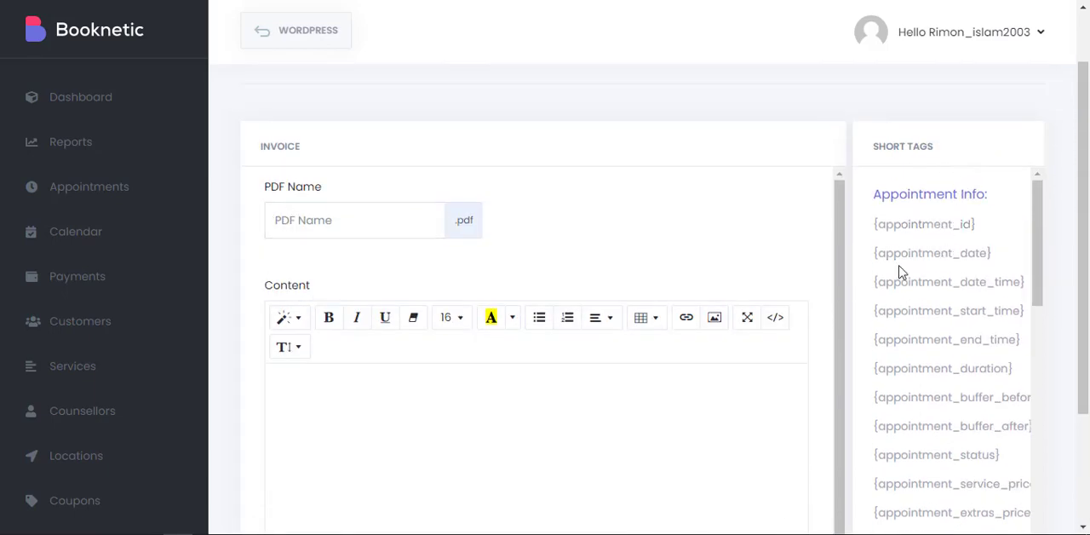
pyautogui.scroll(-8, 941, 247)
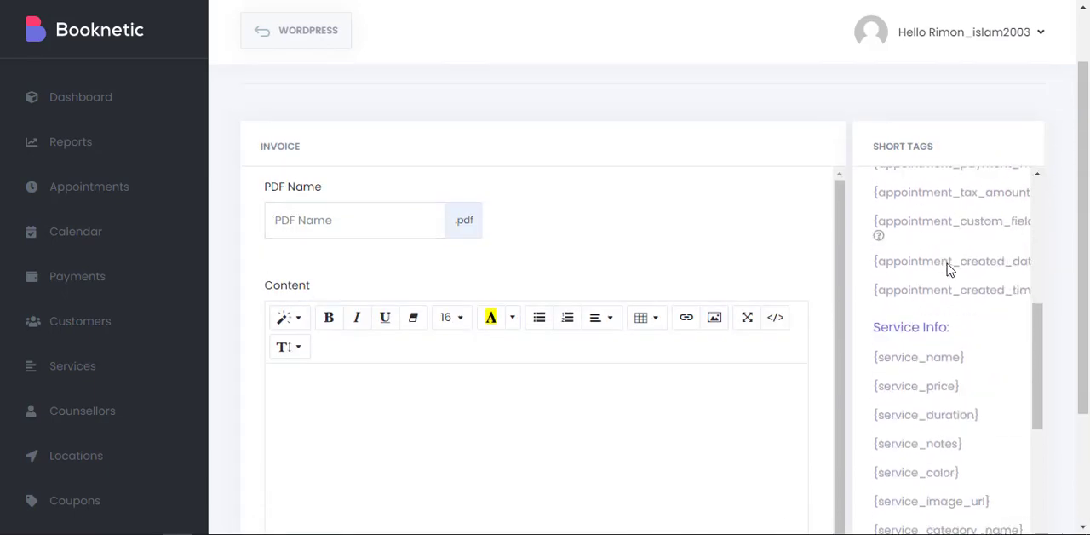
pyautogui.scroll(-5, 979, 324)
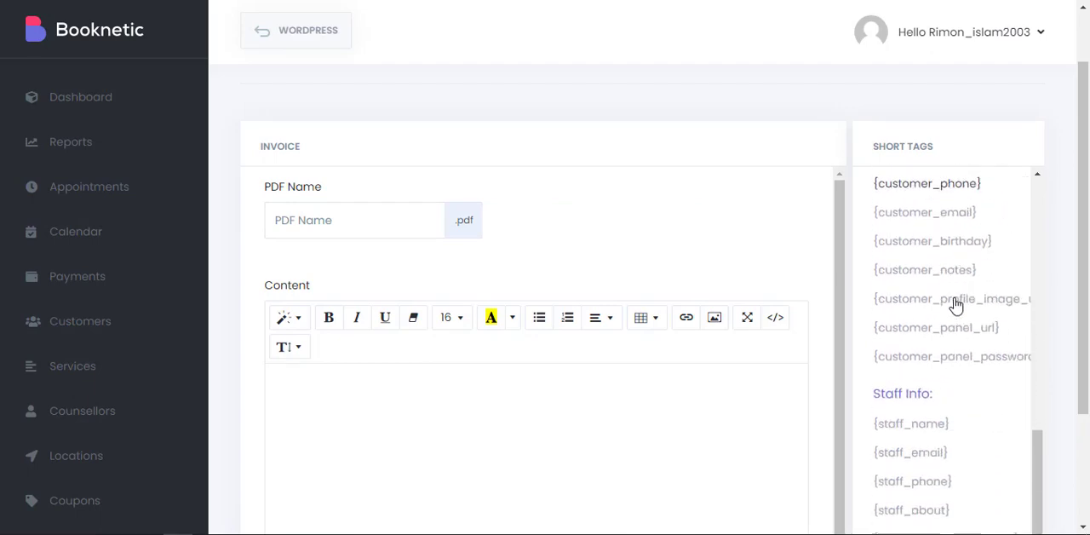
pyautogui.scroll(3, 979, 283)
pyautogui.scroll(-7, 954, 268)
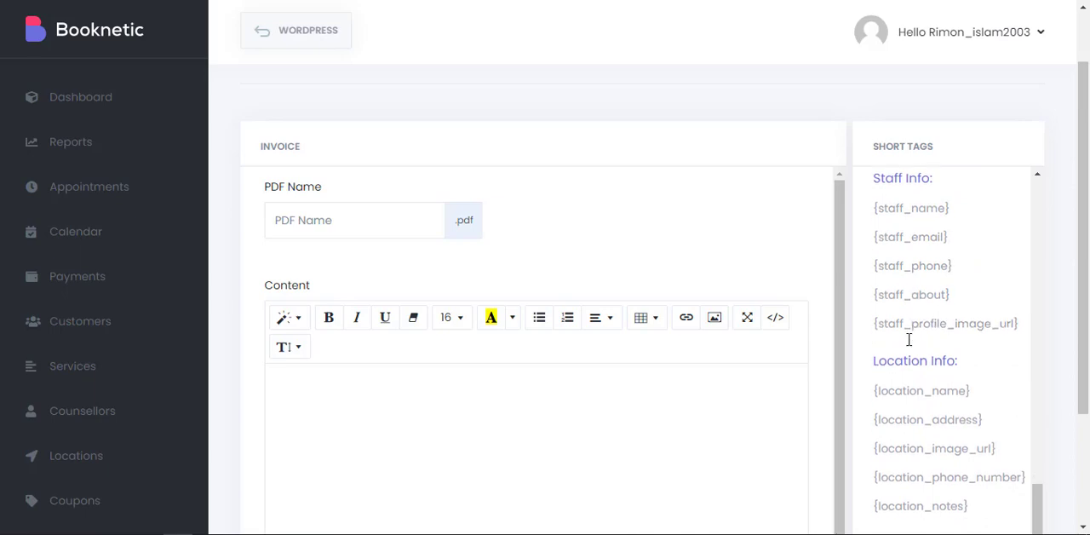
pyautogui.scroll(-3, 903, 304)
pyautogui.scroll(-1, 769, 258)
pyautogui.scroll(3, 986, 287)
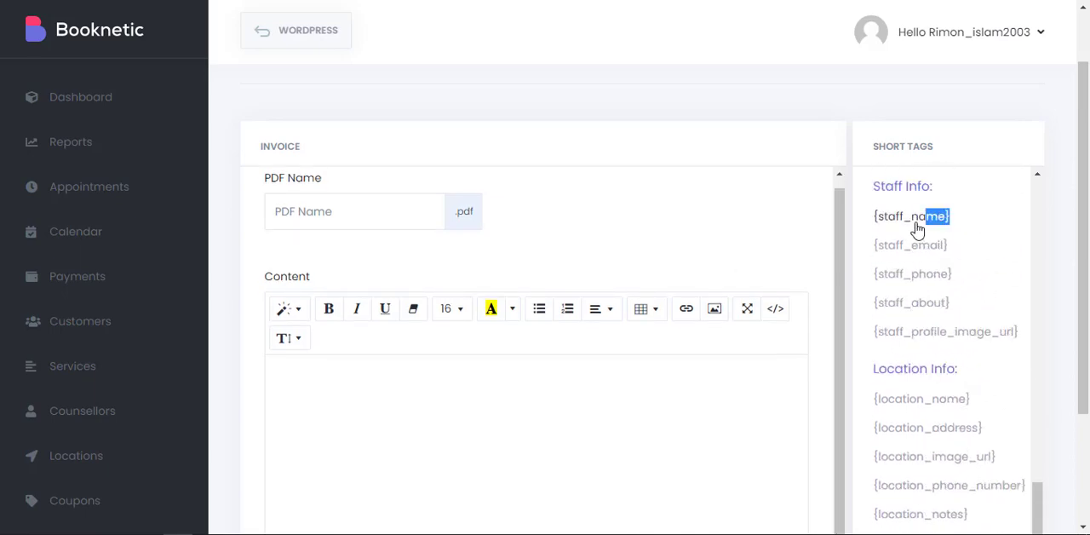
# Insert the {staff_name} short tag twice into the invoice content.
pyautogui.moveTo(916, 230); pyautogui.dragTo(545, 378)
pyautogui.scroll(-2, 545, 379)
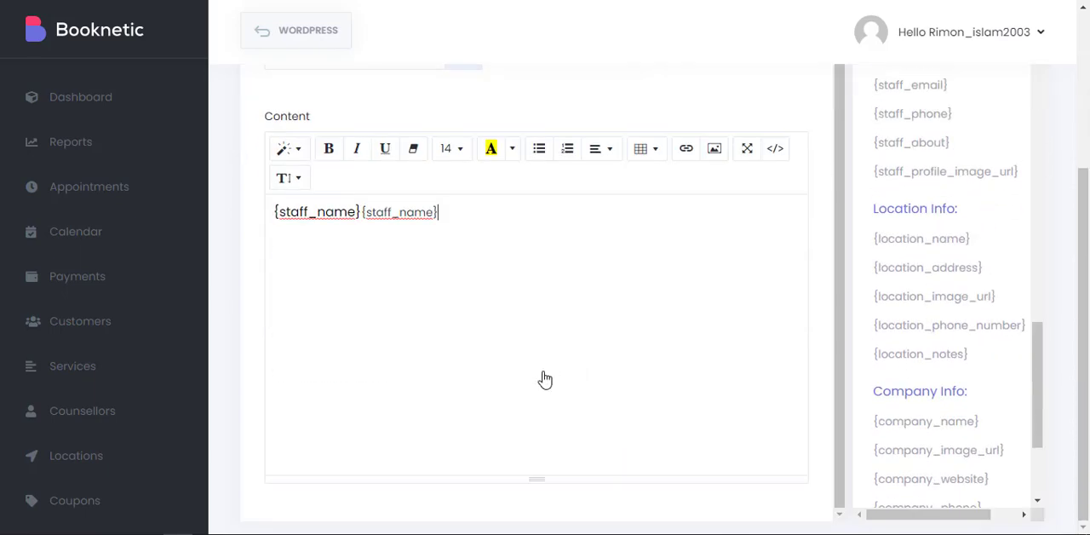
pyautogui.scroll(3, 545, 379)
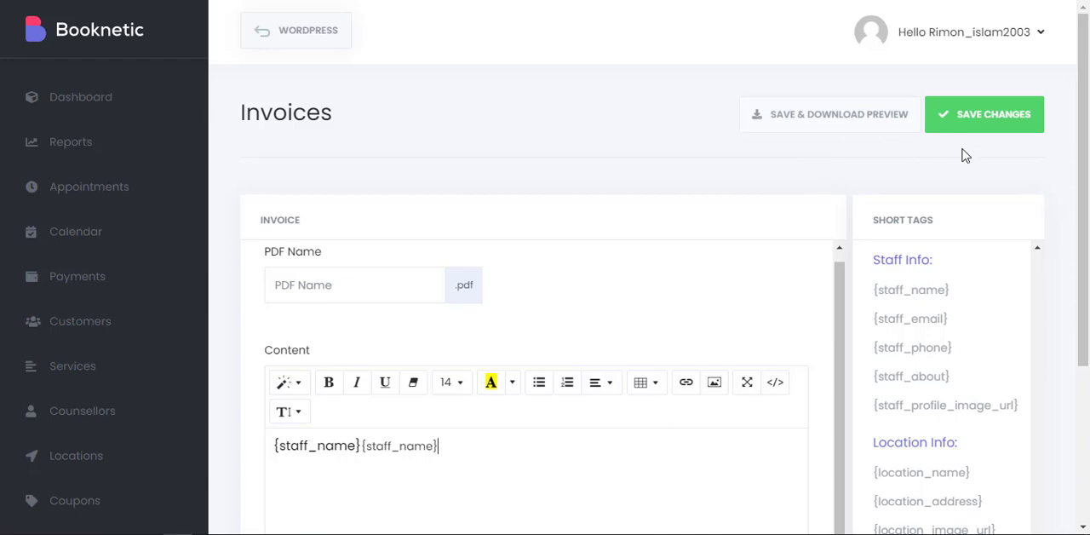
pyautogui.scroll(-2, 554, 300)
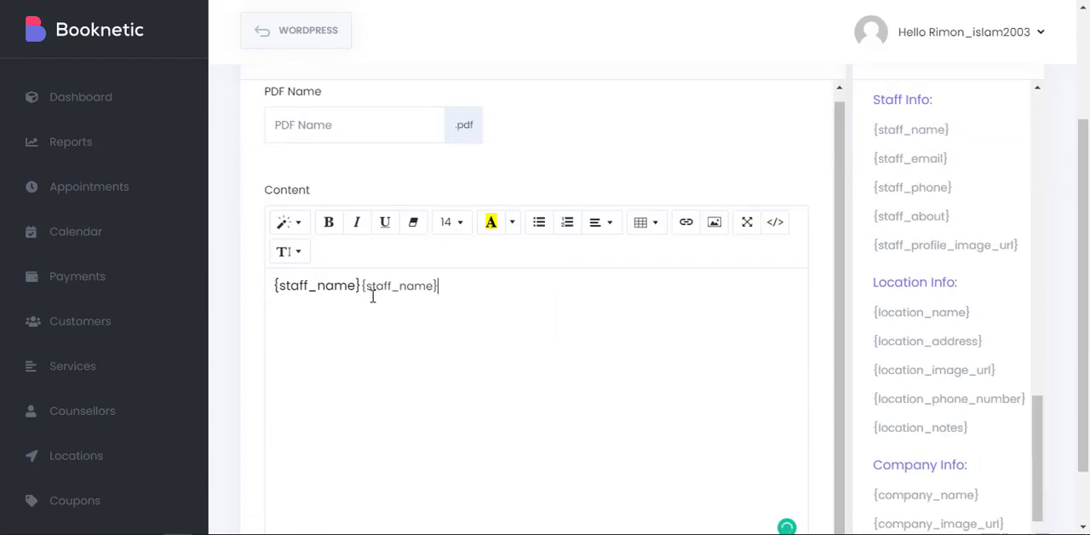
pyautogui.moveTo(323, 290); pyautogui.dragTo(273, 286)
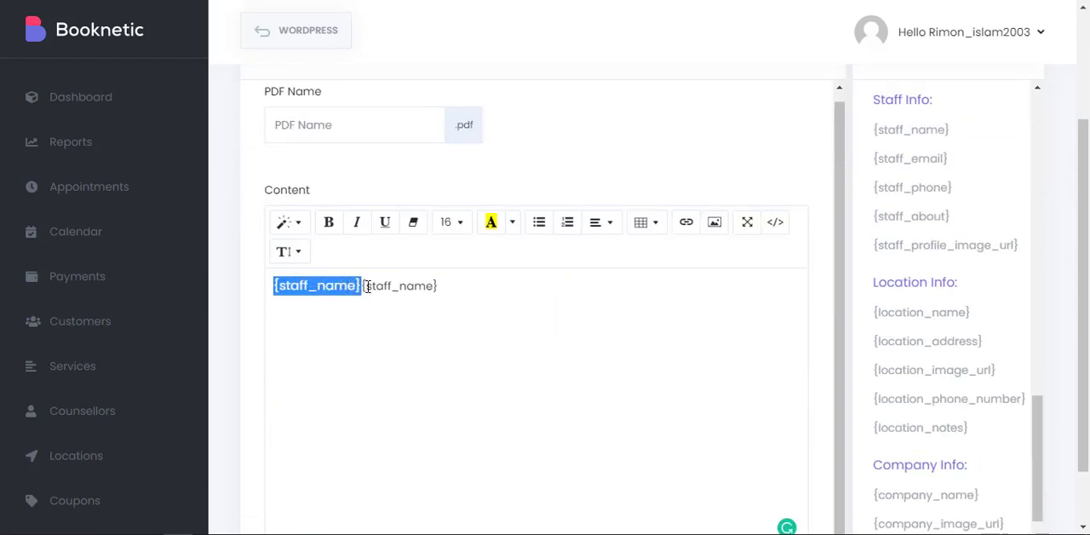
pyautogui.click(526, 303)
pyautogui.scroll(1, 661, 295)
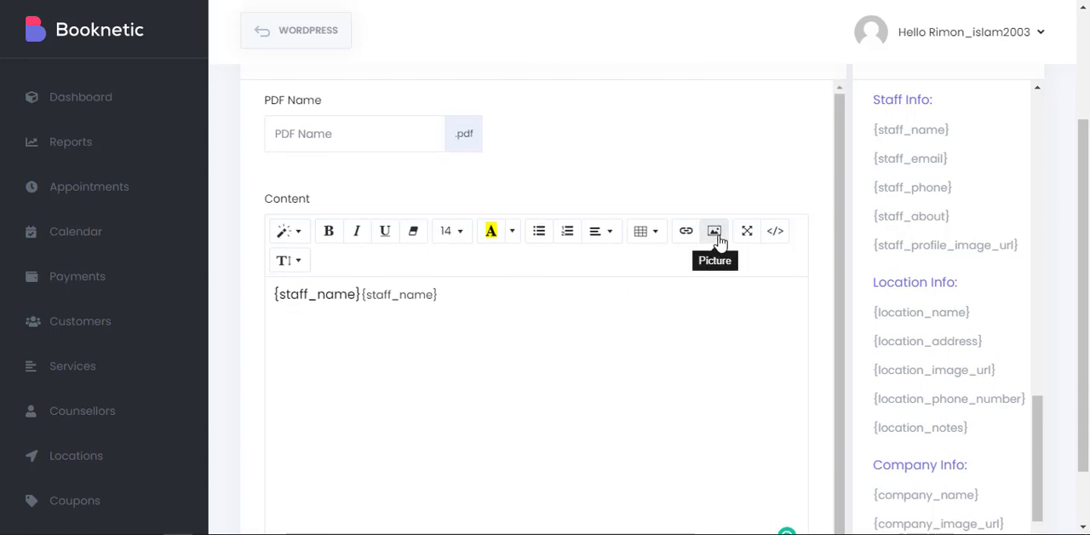
# Check the table size and paragraph alignment choices, and format the staff name tags as a bulleted list.
pyautogui.click(651, 239)
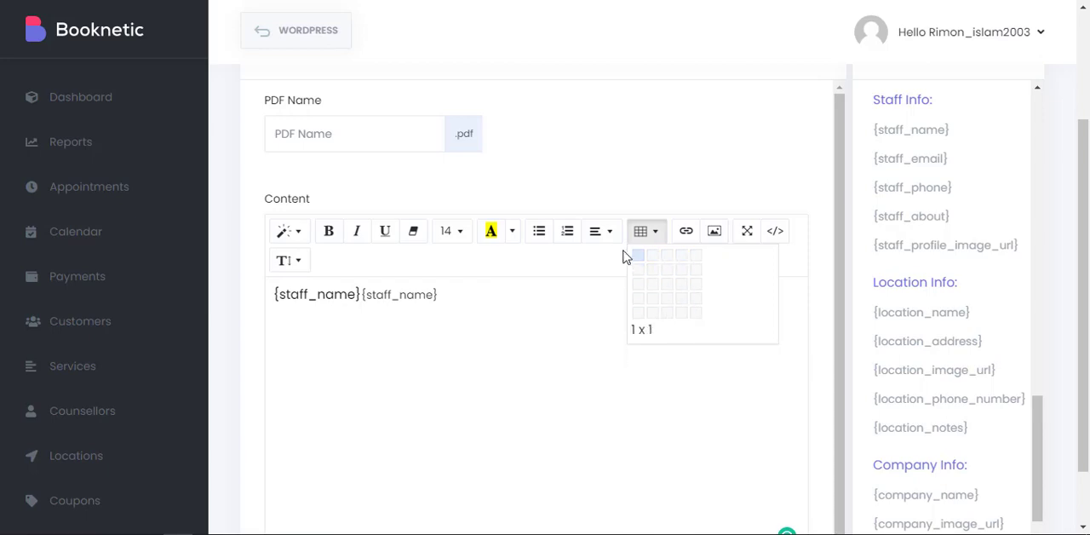
pyautogui.click(599, 234)
pyautogui.click(559, 241)
pyautogui.click(540, 238)
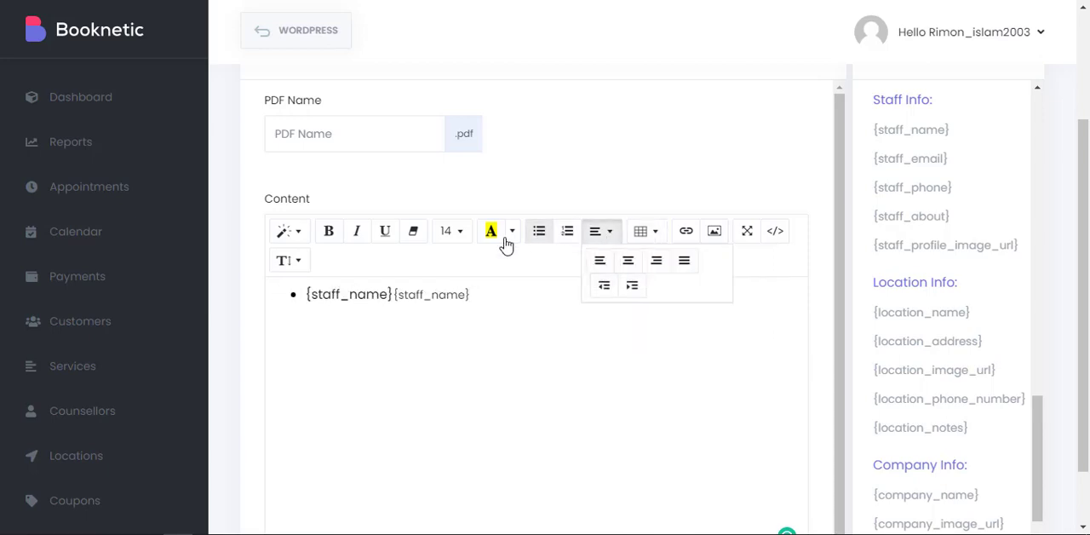
# Try bold on the two staff name tags in the invoice content and remove it again.
pyautogui.moveTo(440, 296); pyautogui.dragTo(333, 268)
pyautogui.click(330, 233)
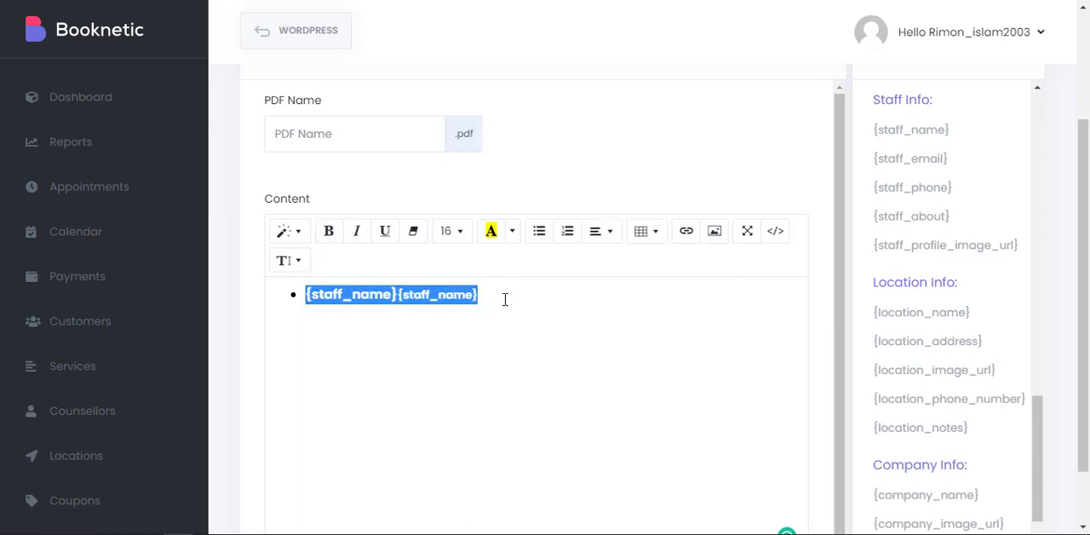
pyautogui.click(505, 299)
pyautogui.moveTo(502, 299); pyautogui.dragTo(318, 296)
pyautogui.click(329, 233)
pyautogui.click(490, 296)
pyautogui.scroll(2, 792, 266)
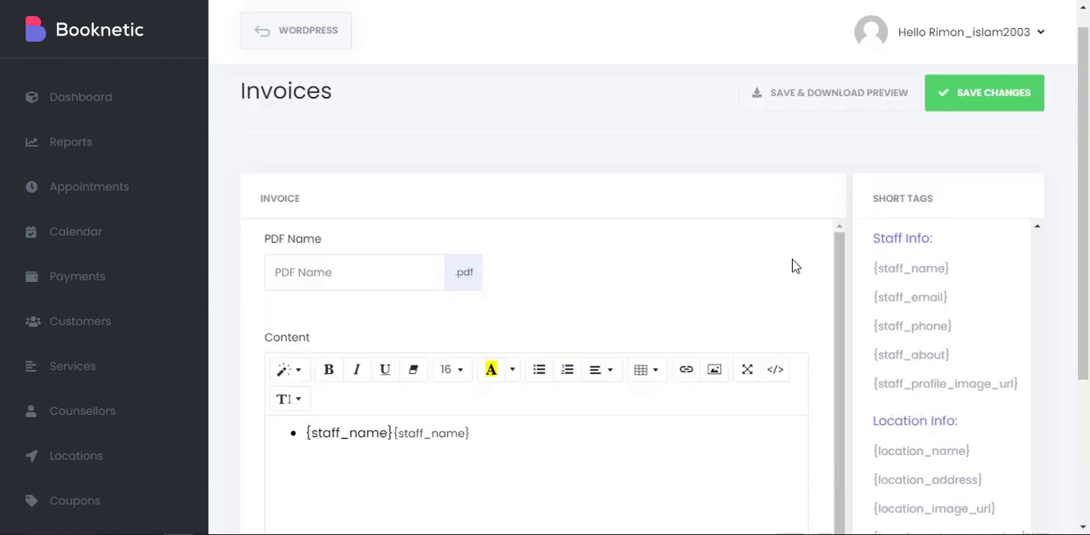
# Open the Appearance section of the booking admin.
pyautogui.scroll(-5, 43, 407)
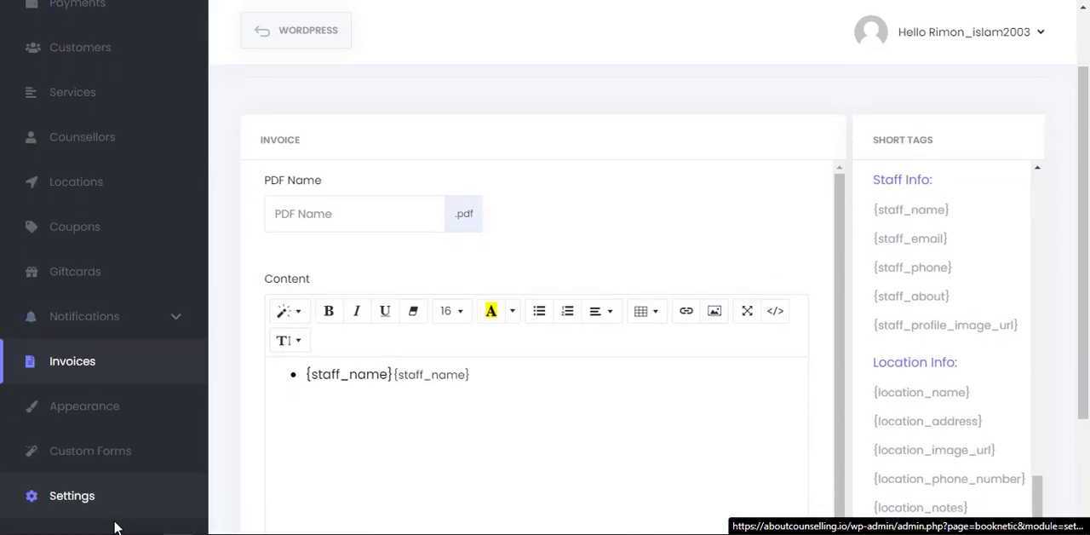
pyautogui.click(87, 409)
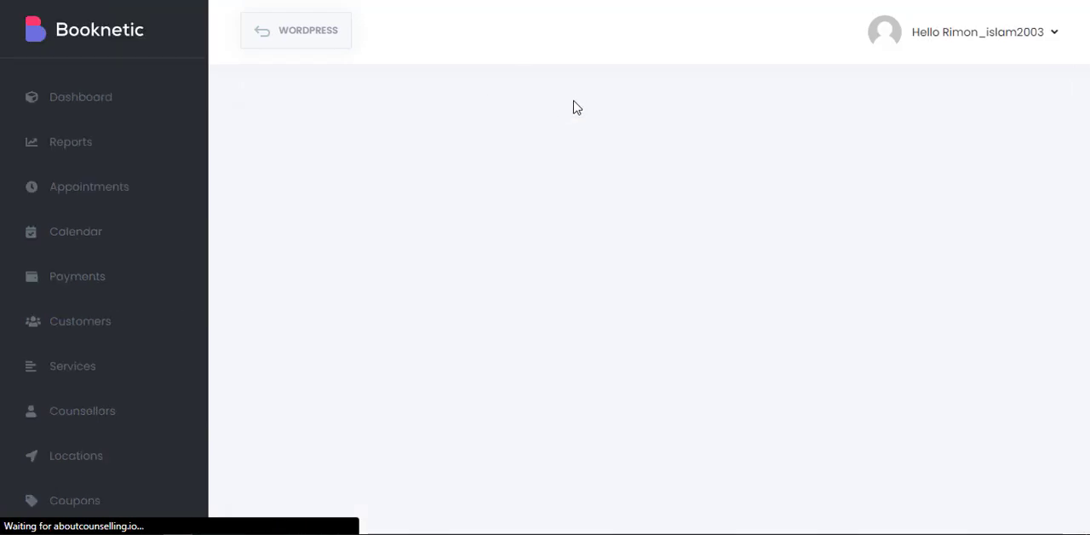
pyautogui.scroll(-5, 622, 132)
pyautogui.scroll(5, 623, 142)
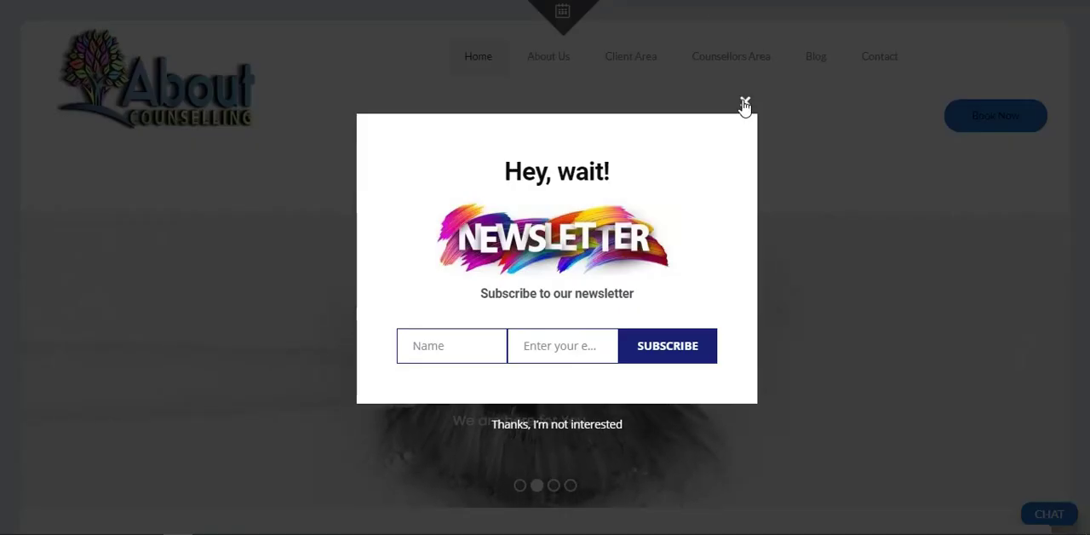
# On the About Counselling website, dismiss the newsletter popup and open the Book Now page.
pyautogui.click(744, 104)
pyautogui.scroll(-4, 810, 150)
pyautogui.scroll(3, 839, 148)
pyautogui.scroll(-2, 971, 42)
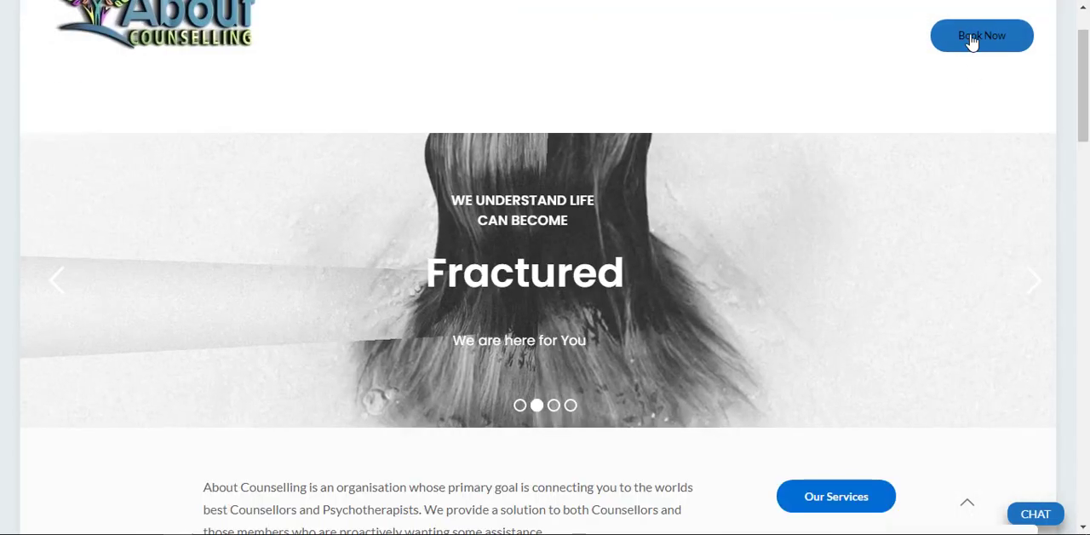
pyautogui.click(971, 40)
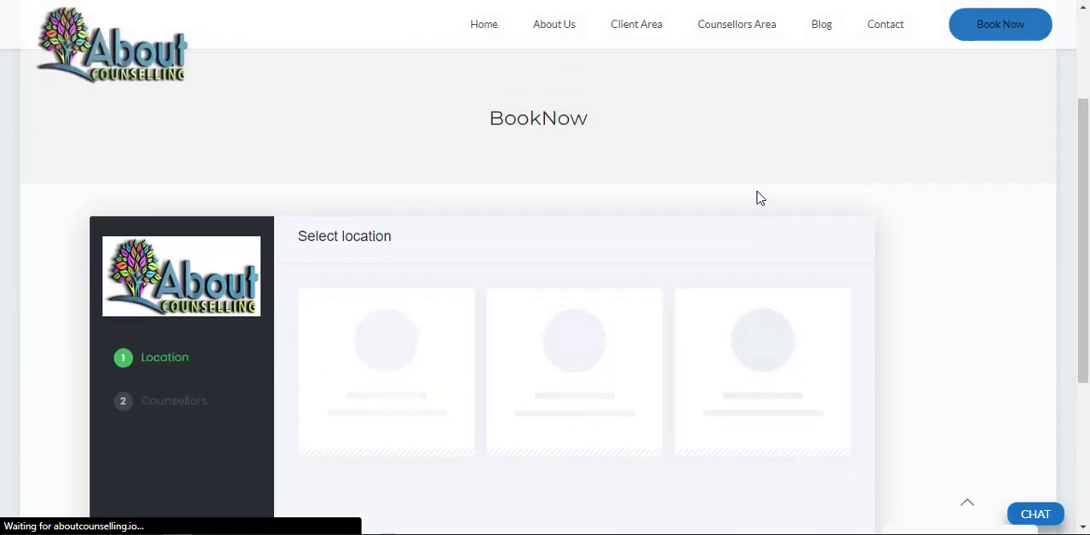
# Look over the booking form's location choices and step list on the Book Now page, and return to the Appearance styles.
pyautogui.scroll(-2, 761, 197)
pyautogui.scroll(-1, 757, 197)
pyautogui.scroll(1, 757, 197)
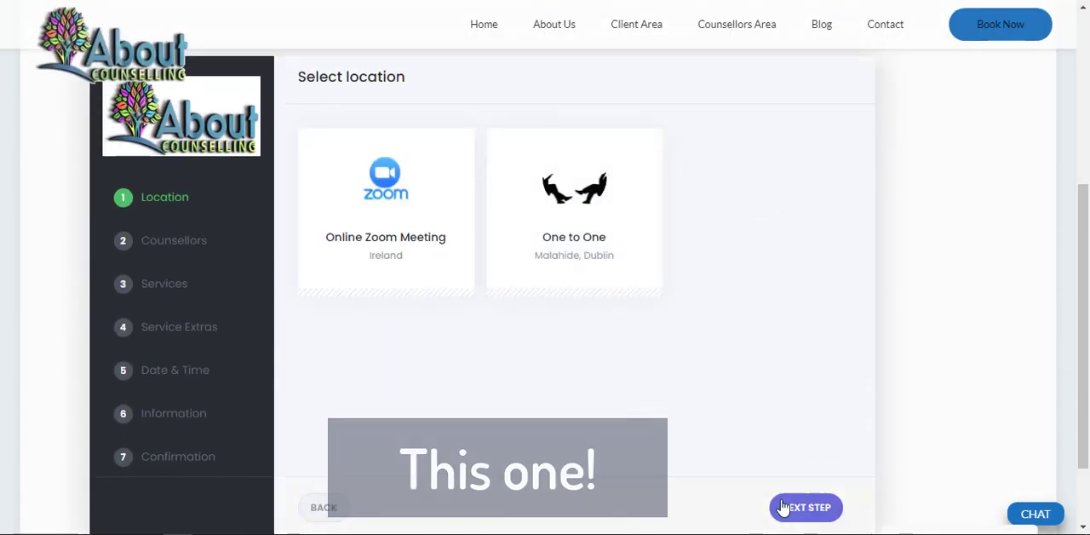
pyautogui.scroll(-1, 408, 195)
pyautogui.scroll(1, 409, 195)
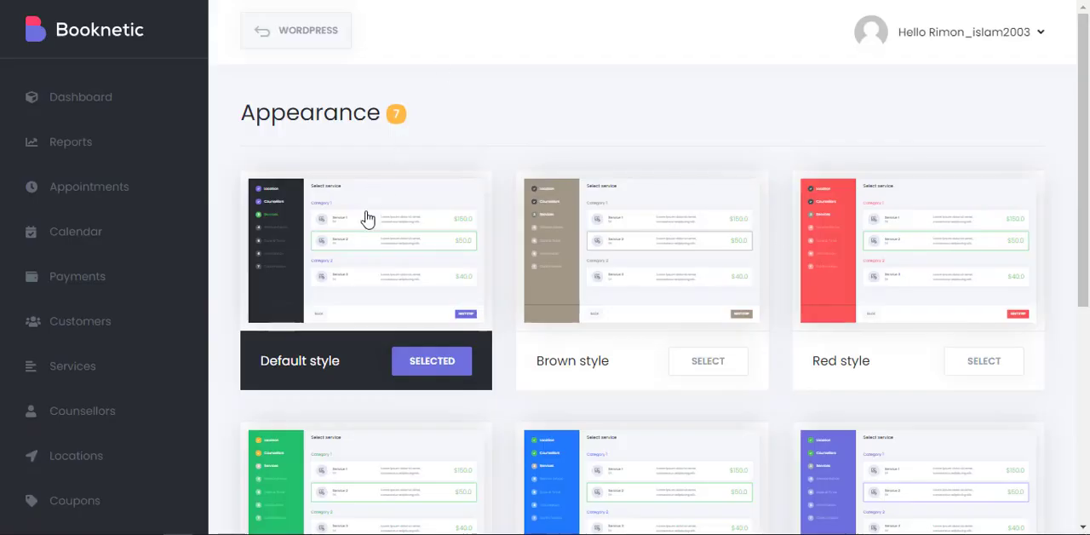
# Look over the available booking form styles and the option to create a new style.
pyautogui.scroll(-5, 367, 220)
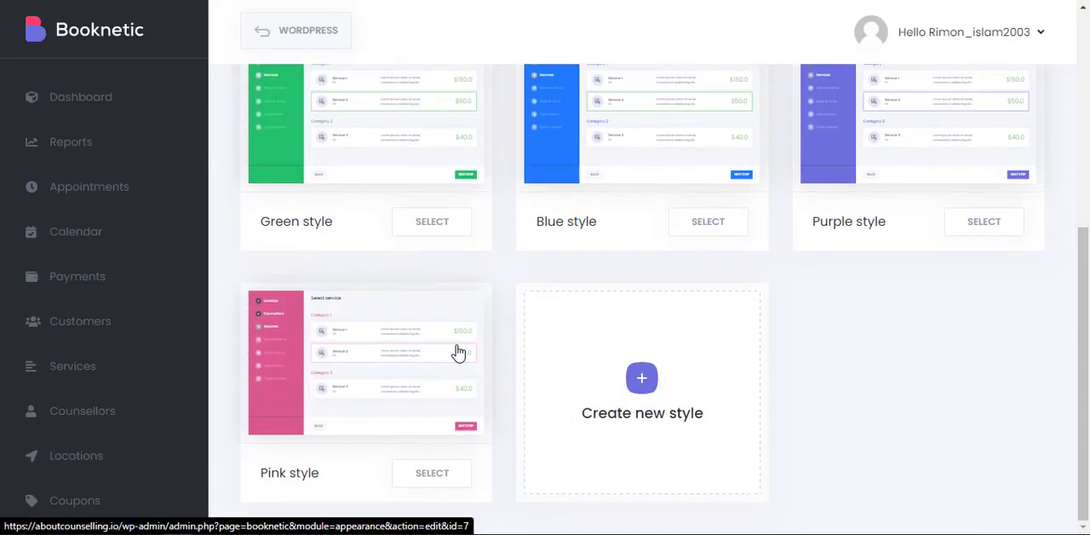
pyautogui.scroll(5, 458, 353)
pyautogui.scroll(-5, 458, 352)
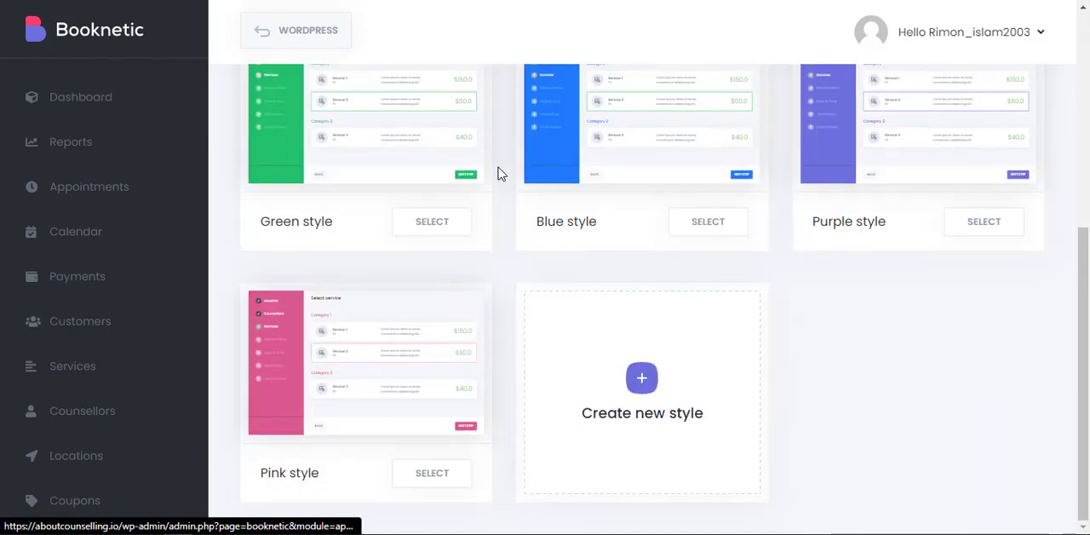
pyautogui.scroll(3, 501, 222)
pyautogui.scroll(-3, 503, 267)
pyautogui.scroll(-3, 110, 401)
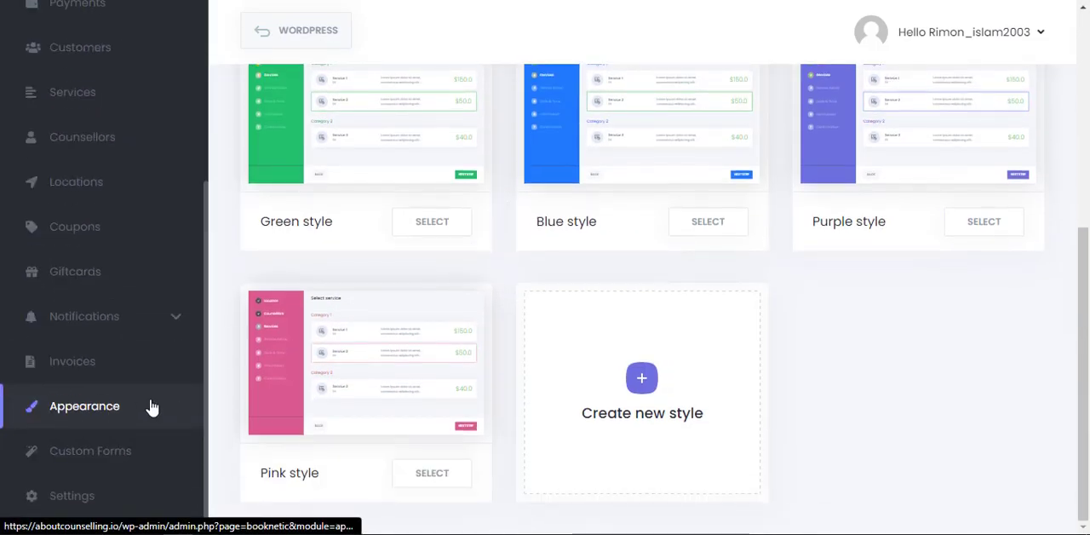
# Open the Custom Forms section, start a new form and look over its builder elements.
pyautogui.click(110, 458)
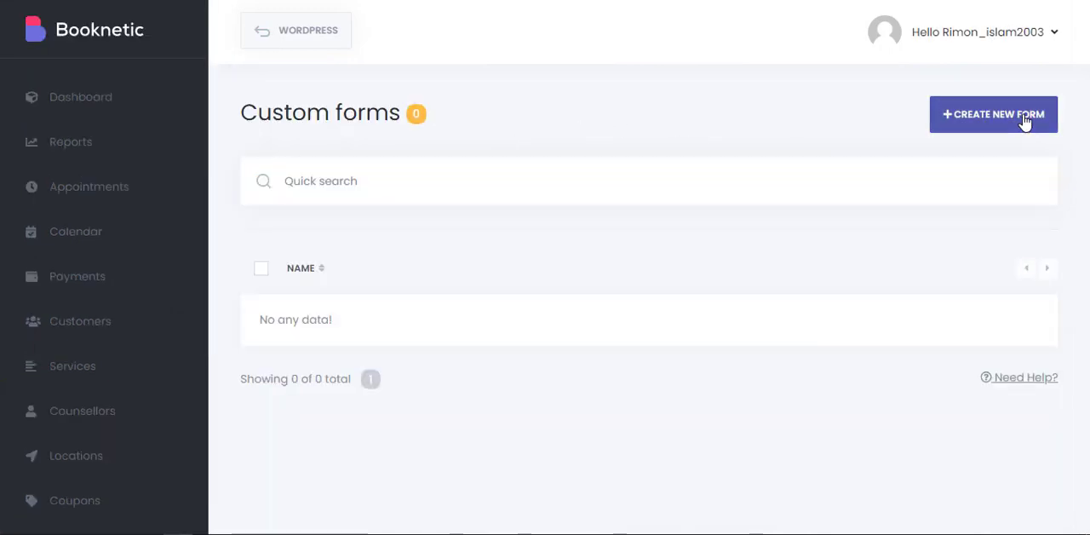
pyautogui.click(980, 120)
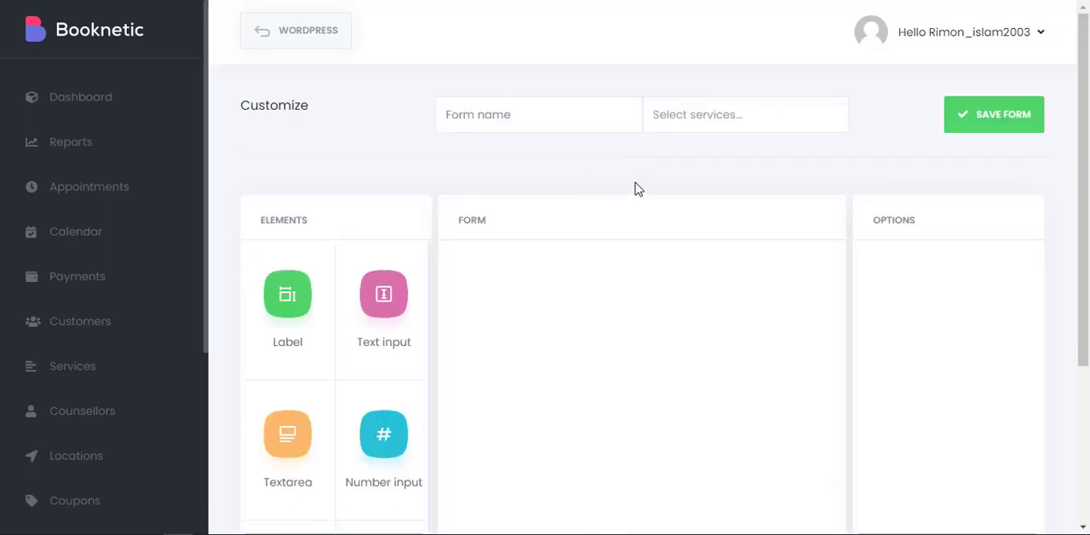
pyautogui.scroll(-3, 698, 171)
pyautogui.scroll(3, 698, 175)
pyautogui.scroll(-2, 695, 170)
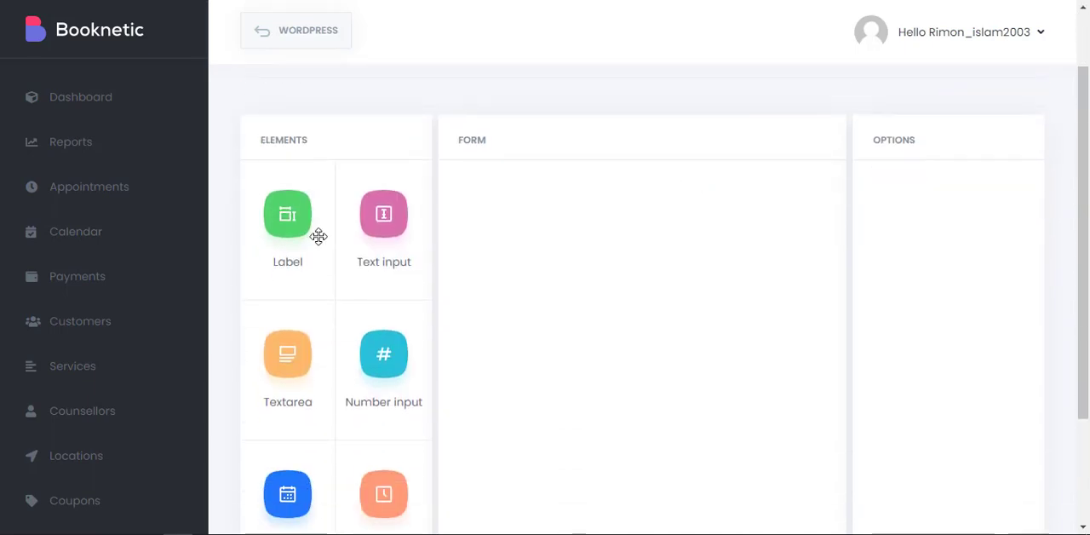
# Add a Text input to the form with the placeholder "Type something" and look over its length, help text and required options.
pyautogui.moveTo(380, 247); pyautogui.dragTo(515, 285)
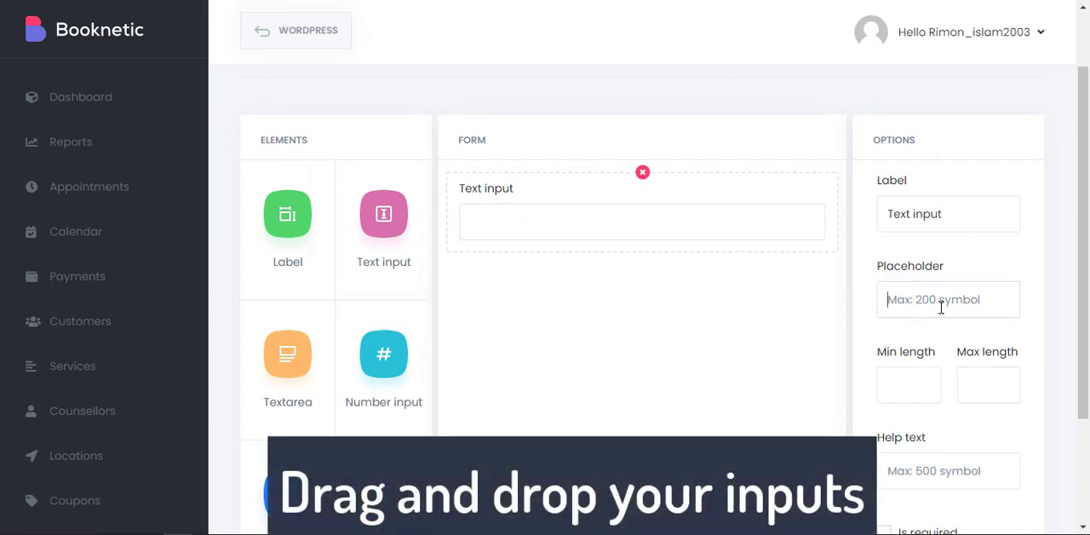
pyautogui.scroll(-2, 946, 304)
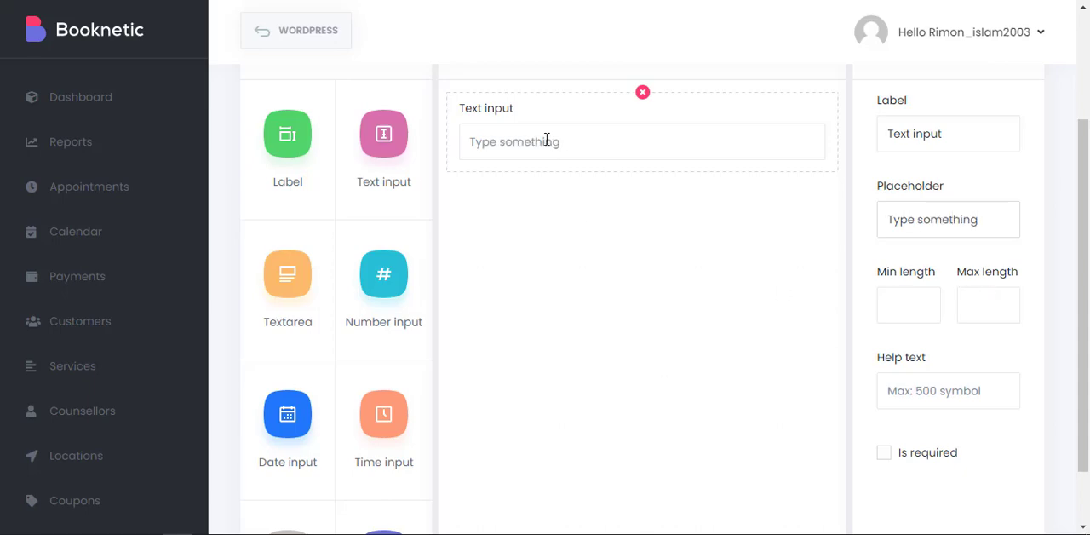
pyautogui.moveTo(947, 125); pyautogui.dragTo(894, 146)
pyautogui.scroll(-2, 888, 243)
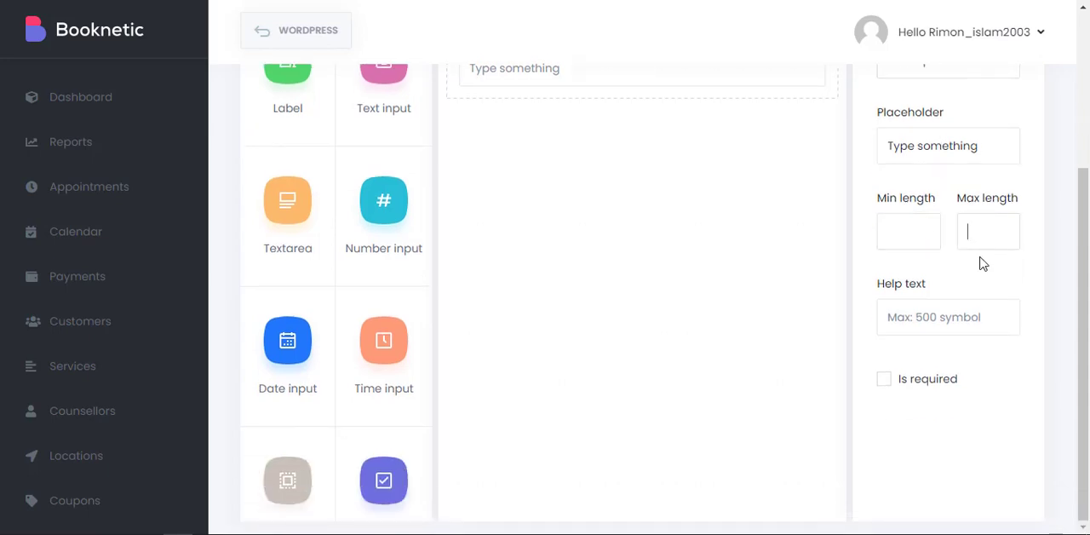
pyautogui.scroll(4, 360, 275)
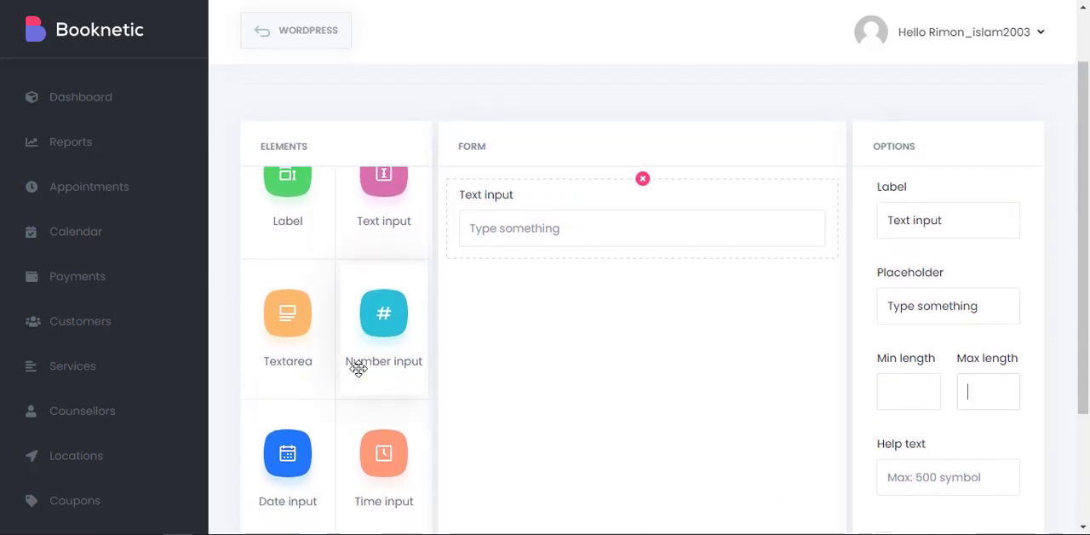
# Add a Number input and a Check-box element to the form below the text input.
pyautogui.moveTo(358, 365); pyautogui.dragTo(489, 279)
pyautogui.scroll(-4, 341, 409)
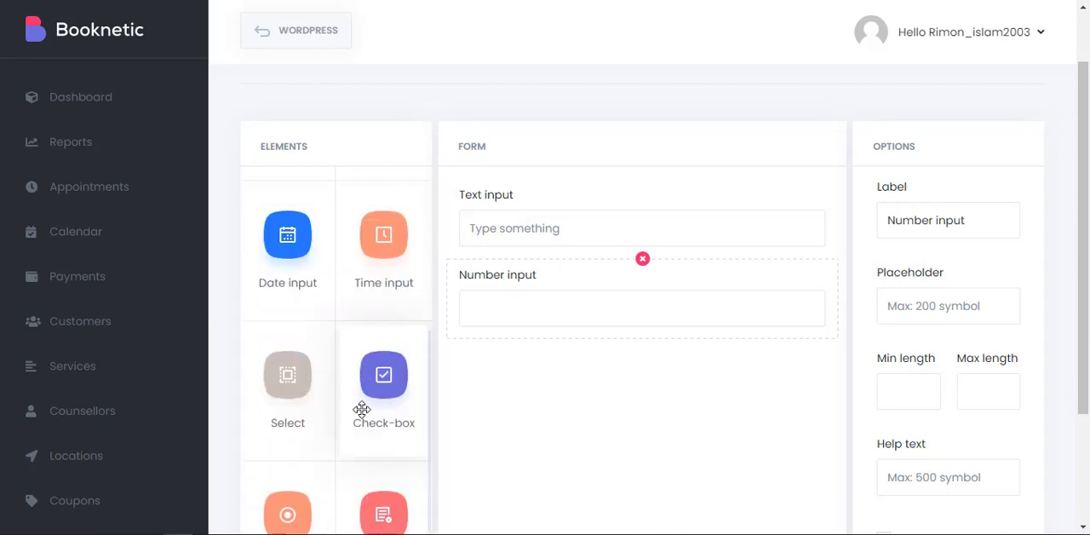
pyautogui.moveTo(358, 333); pyautogui.dragTo(527, 401)
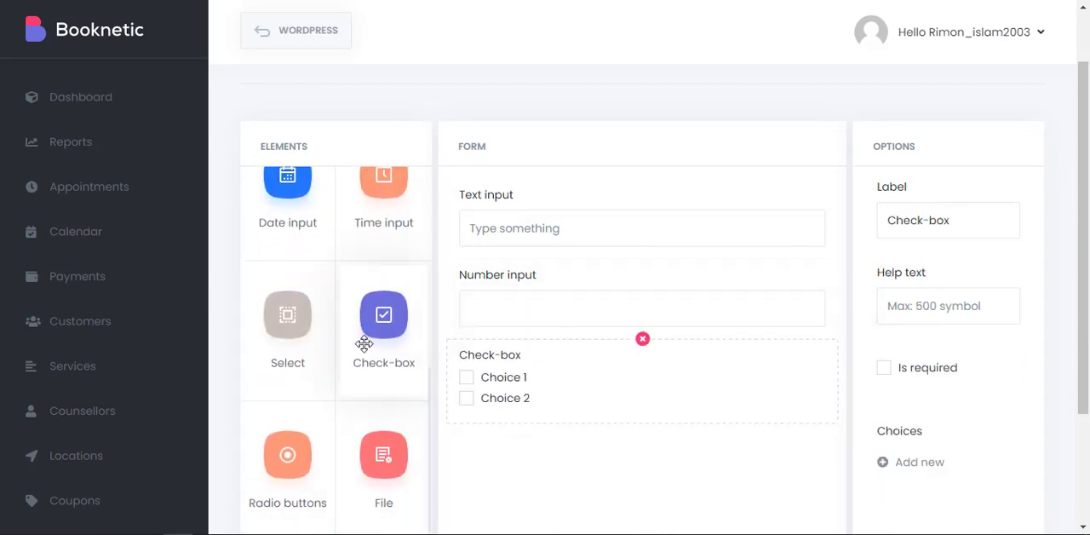
# Add a Select element below the check-box and check its dropdown and options.
pyautogui.scroll(-2, 348, 389)
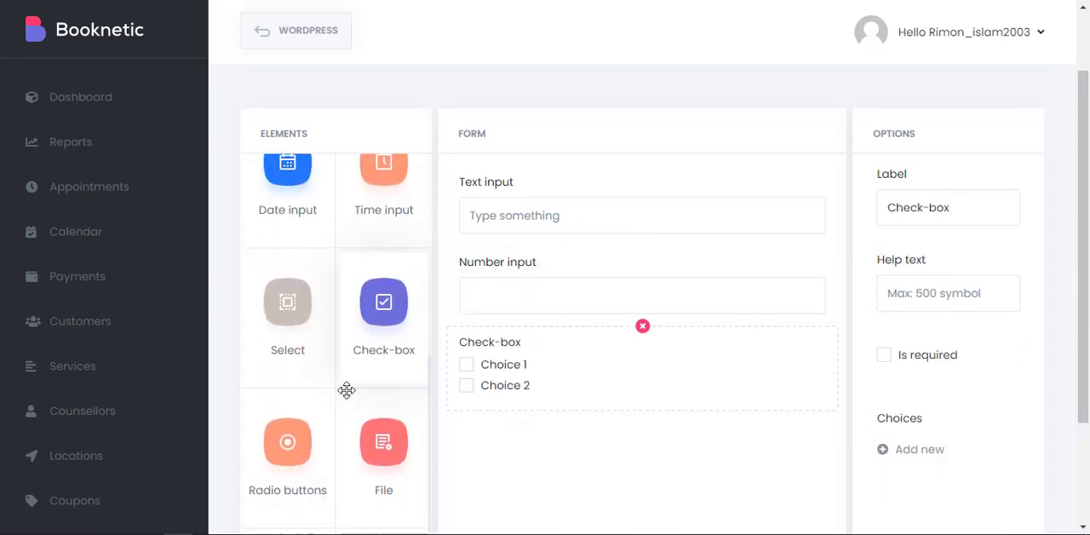
pyautogui.moveTo(267, 224); pyautogui.dragTo(498, 342)
pyautogui.click(659, 314)
pyautogui.click(644, 313)
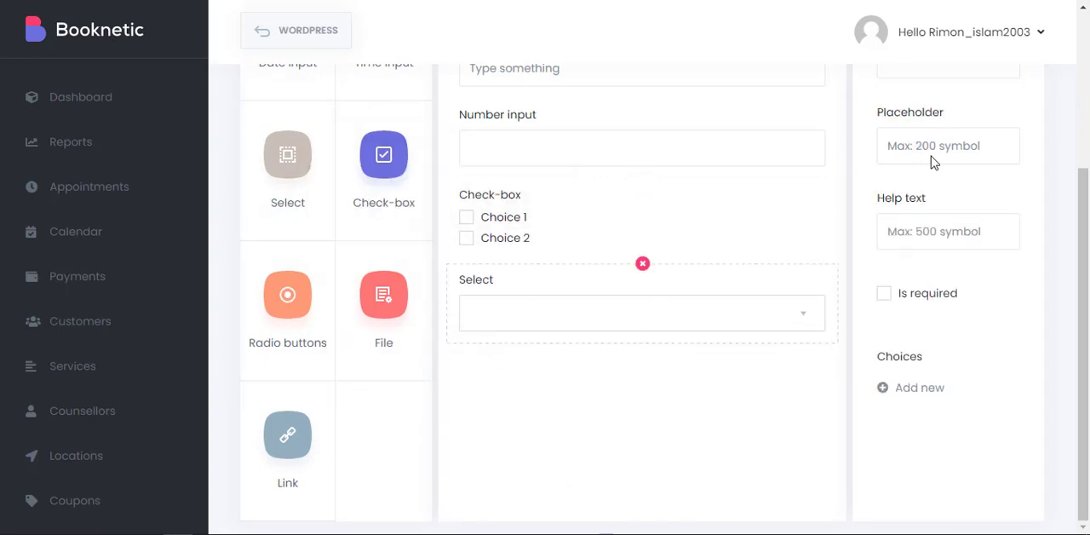
# Add a Link element to the form below the Select element, then reselect the Select element.
pyautogui.scroll(3, 930, 156)
pyautogui.scroll(-2, 931, 139)
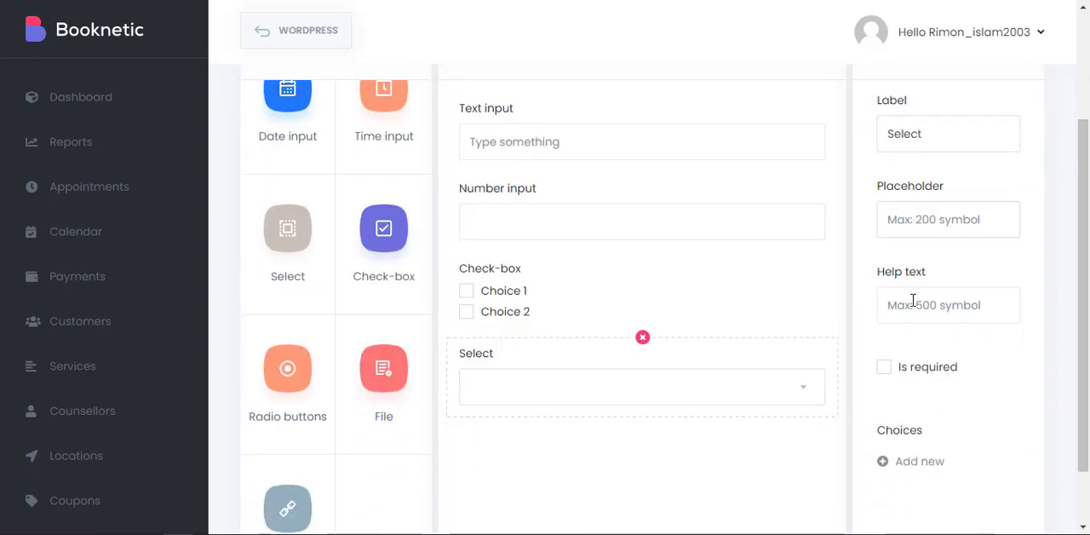
pyautogui.scroll(-1, 704, 280)
pyautogui.moveTo(258, 452); pyautogui.dragTo(538, 387)
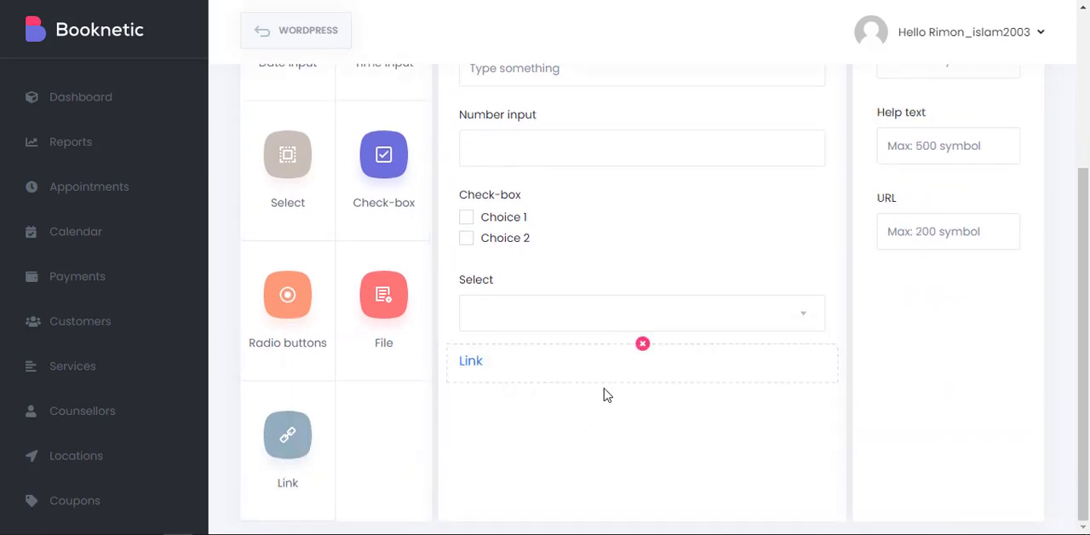
pyautogui.click(506, 312)
# Check the form name field and the services that the form can be assigned to.
pyautogui.scroll(3, 547, 258)
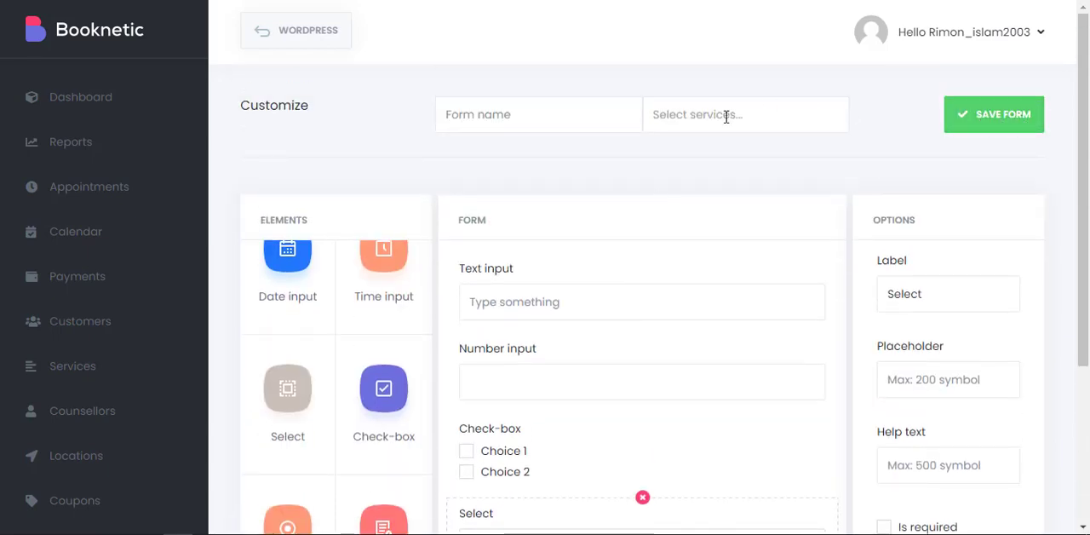
pyautogui.click(522, 120)
pyautogui.click(710, 113)
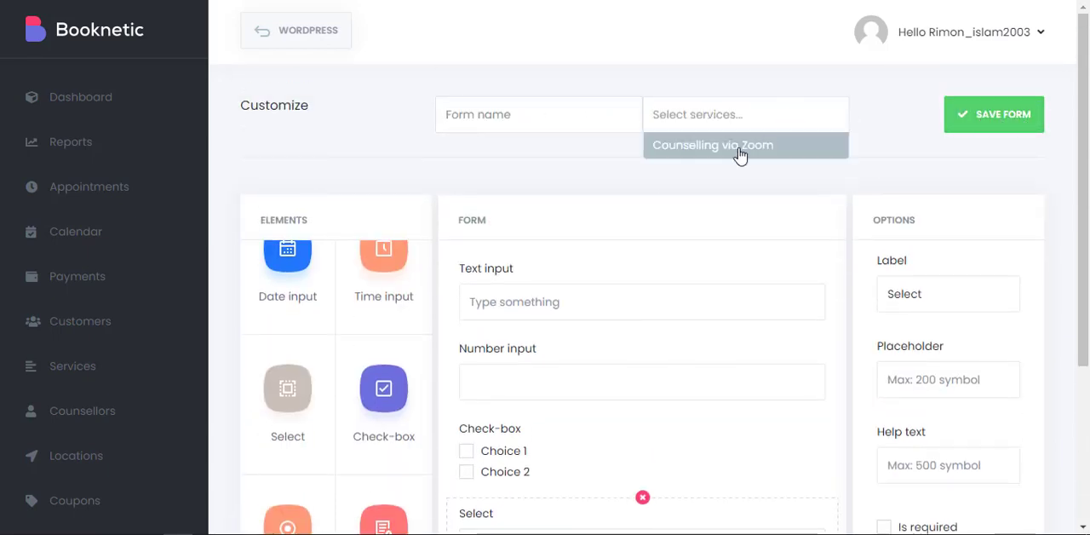
pyautogui.click(891, 179)
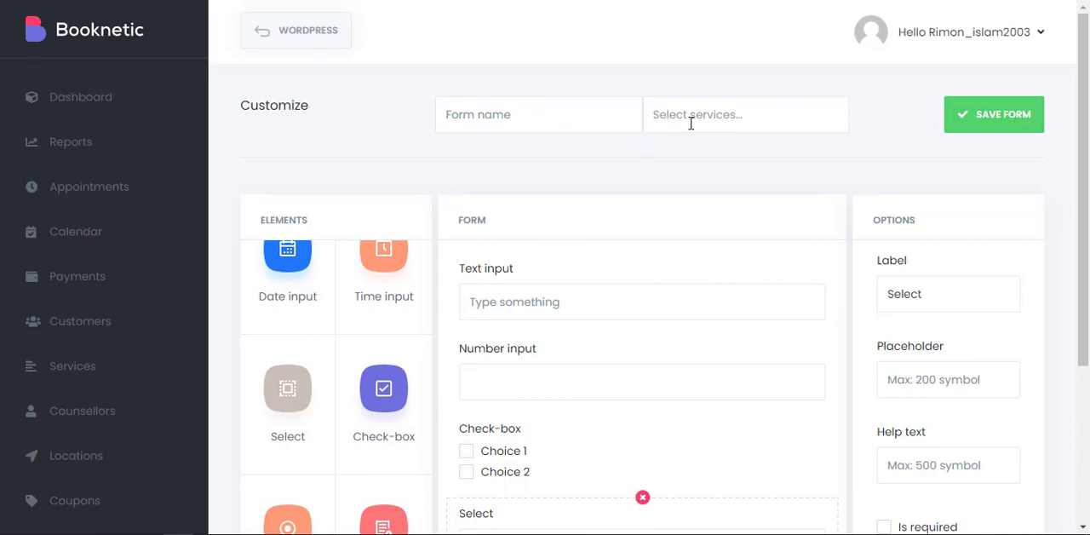
# Remove the Select element from the form.
pyautogui.scroll(-3, 682, 155)
pyautogui.click(642, 264)
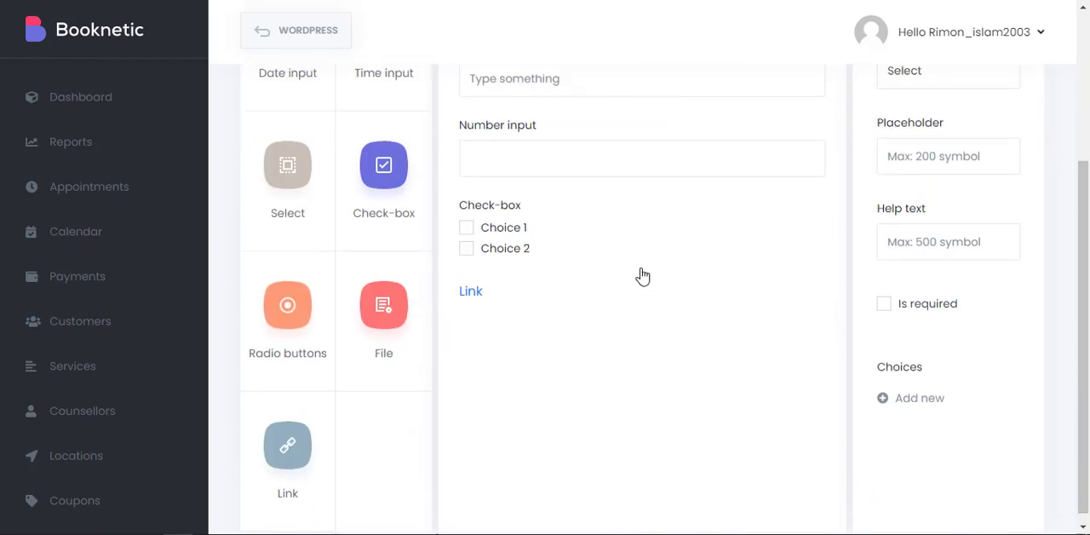
pyautogui.scroll(3, 213, 332)
pyautogui.scroll(-3, 142, 275)
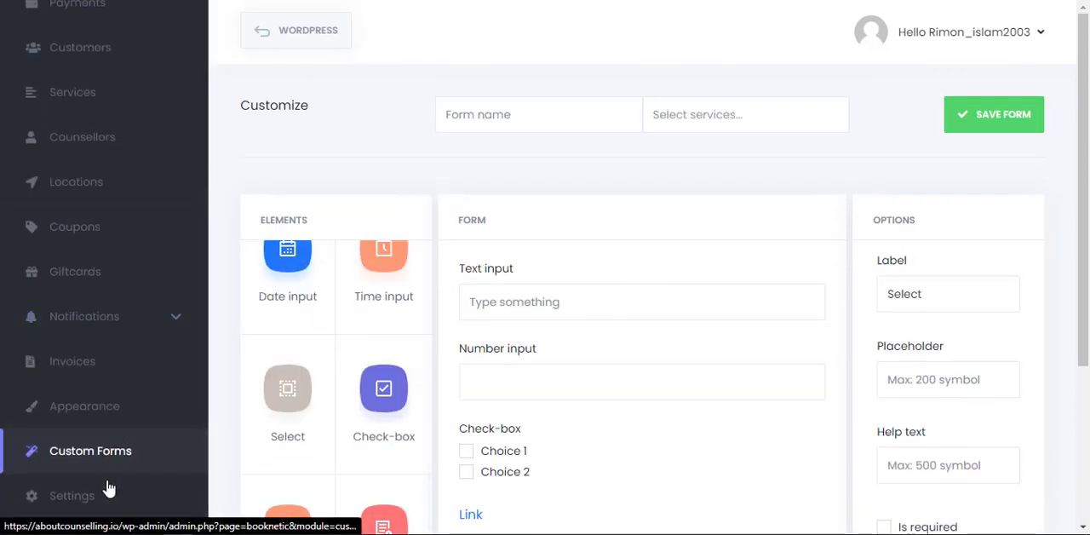
# Open the general settings and look through the available time slot lengths.
pyautogui.click(32, 500)
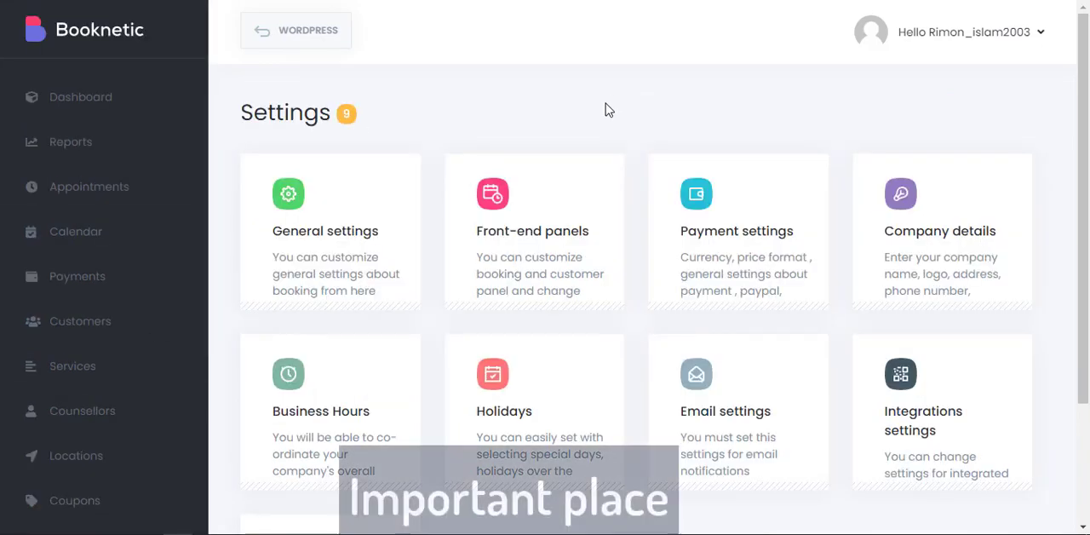
pyautogui.click(321, 252)
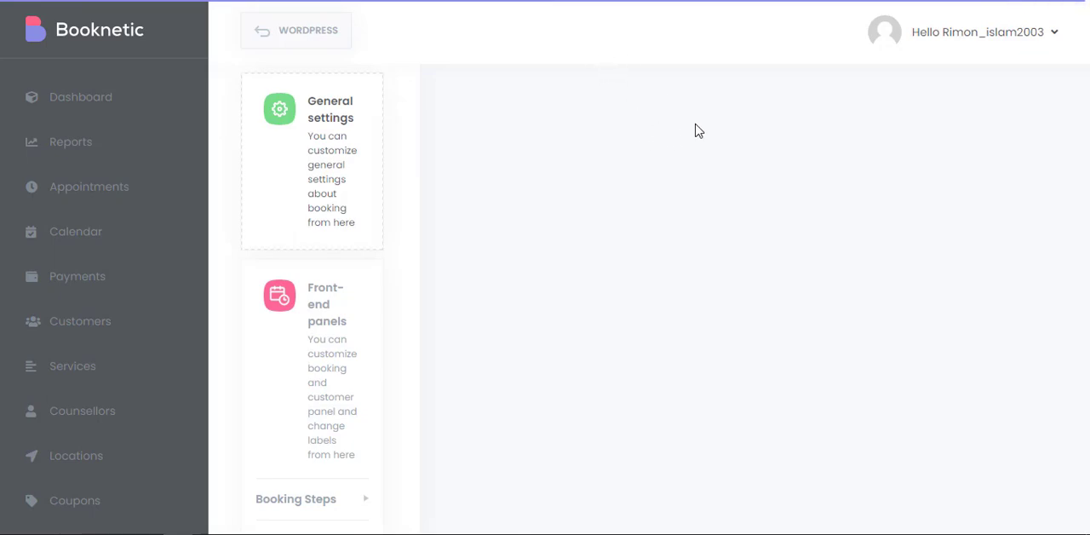
pyautogui.scroll(-1, 695, 135)
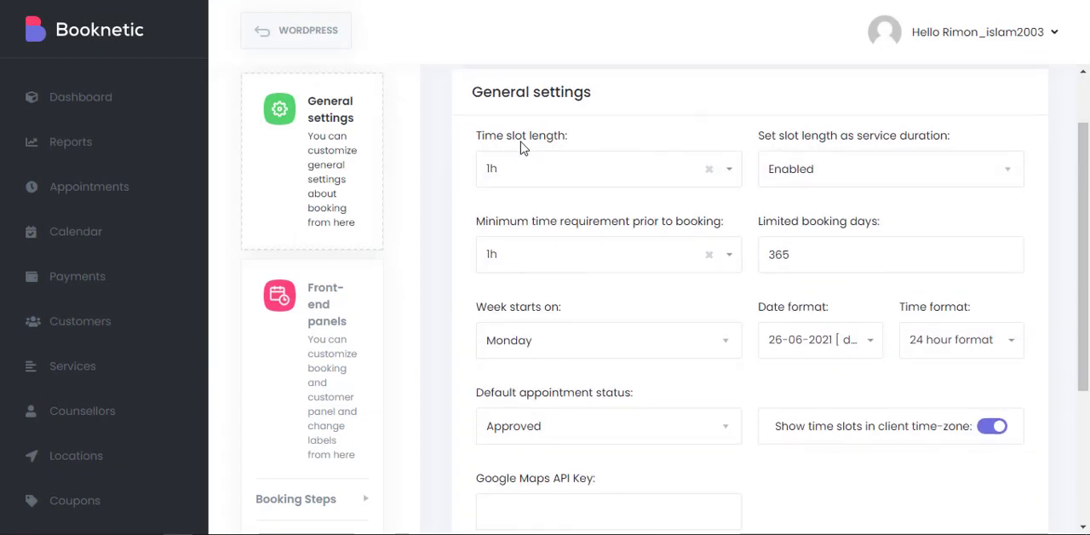
pyautogui.click(574, 178)
pyautogui.scroll(-1, 559, 340)
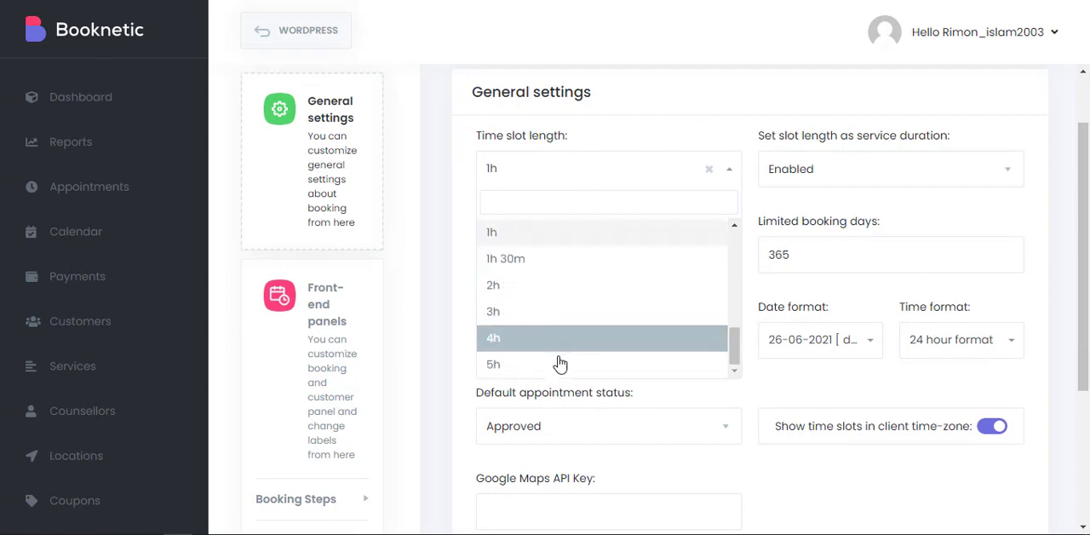
pyautogui.click(814, 215)
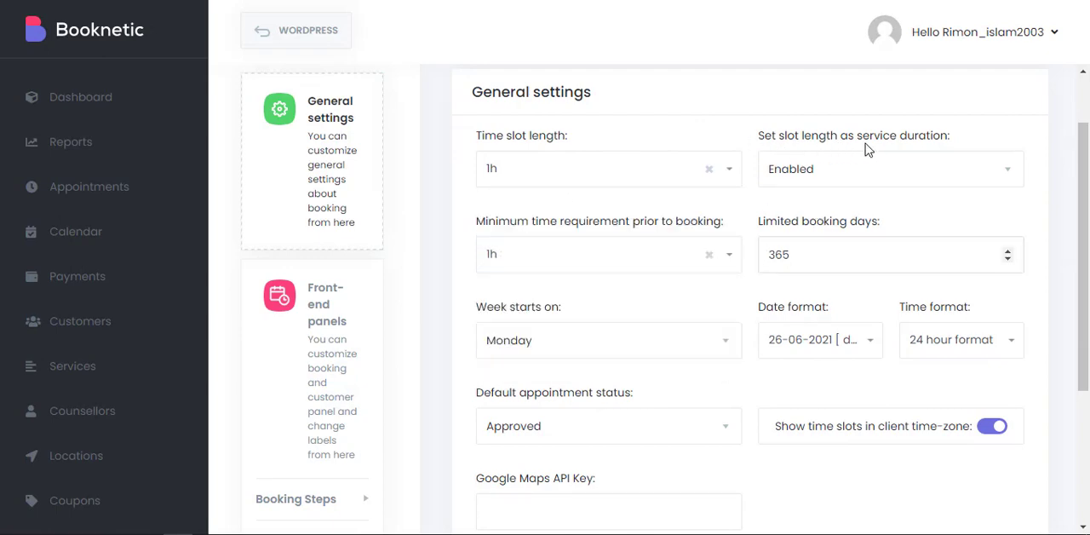
# Check the options for setting slot length as service duration and for the minimum time requirement prior to booking.
pyautogui.click(991, 162)
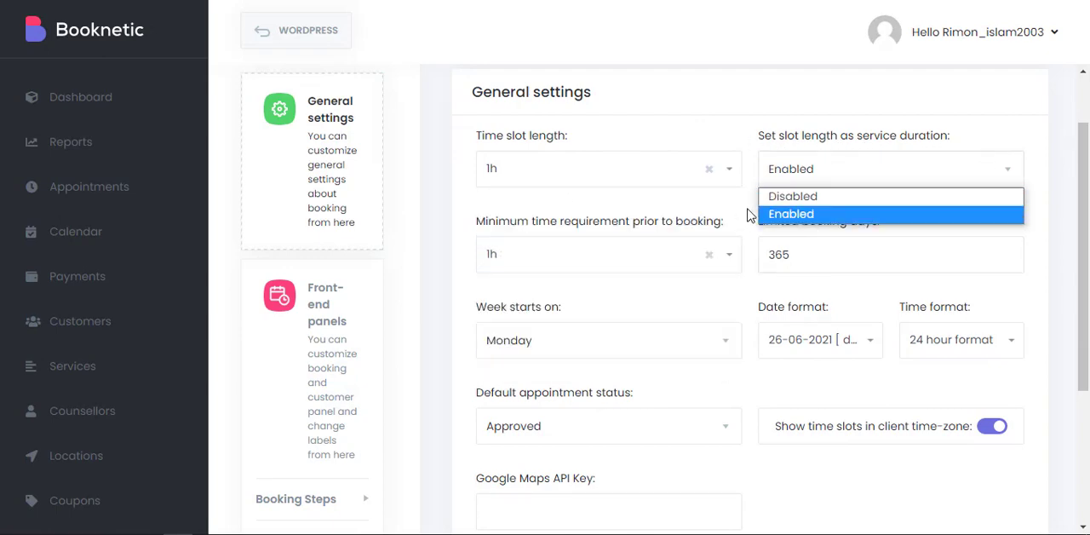
pyautogui.scroll(-2, 748, 216)
pyautogui.scroll(1, 681, 209)
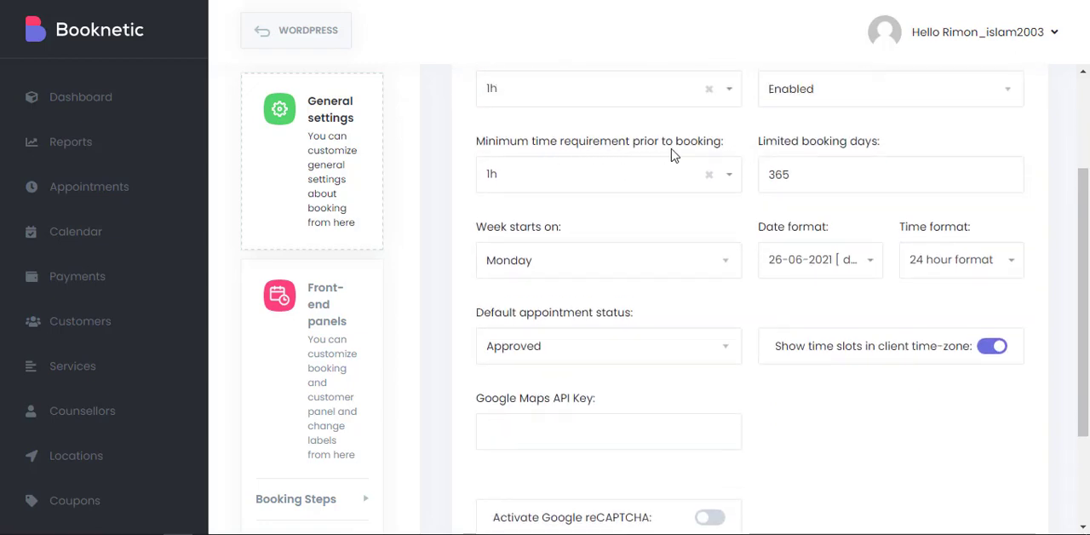
pyautogui.click(688, 175)
pyautogui.scroll(-4, 557, 298)
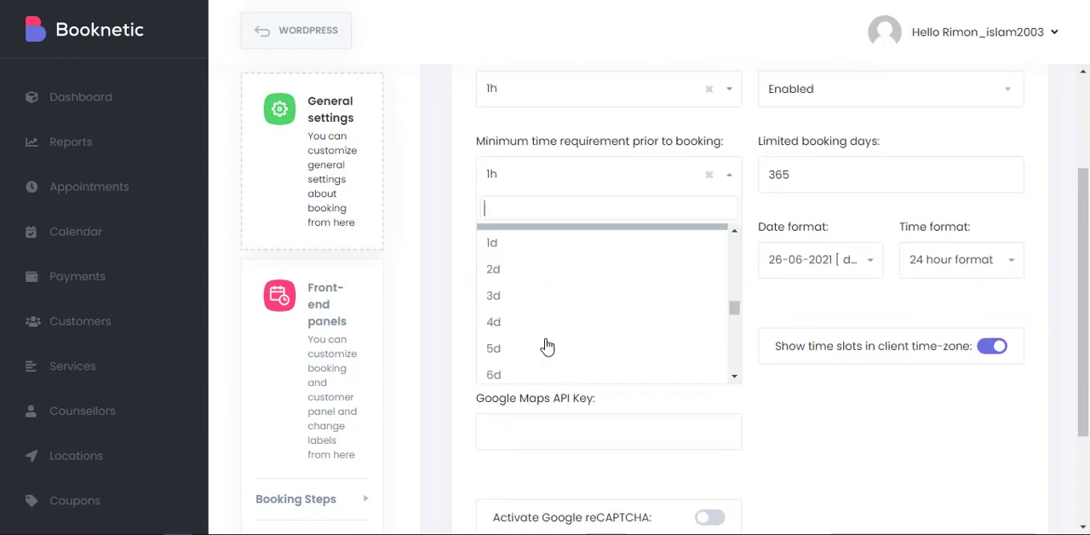
pyautogui.scroll(-8, 548, 347)
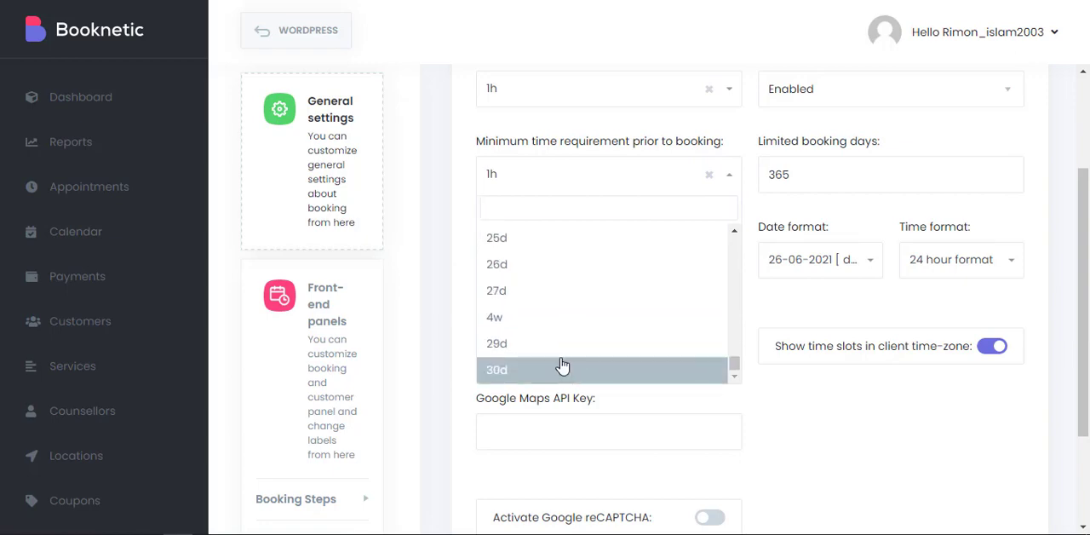
pyautogui.click(760, 192)
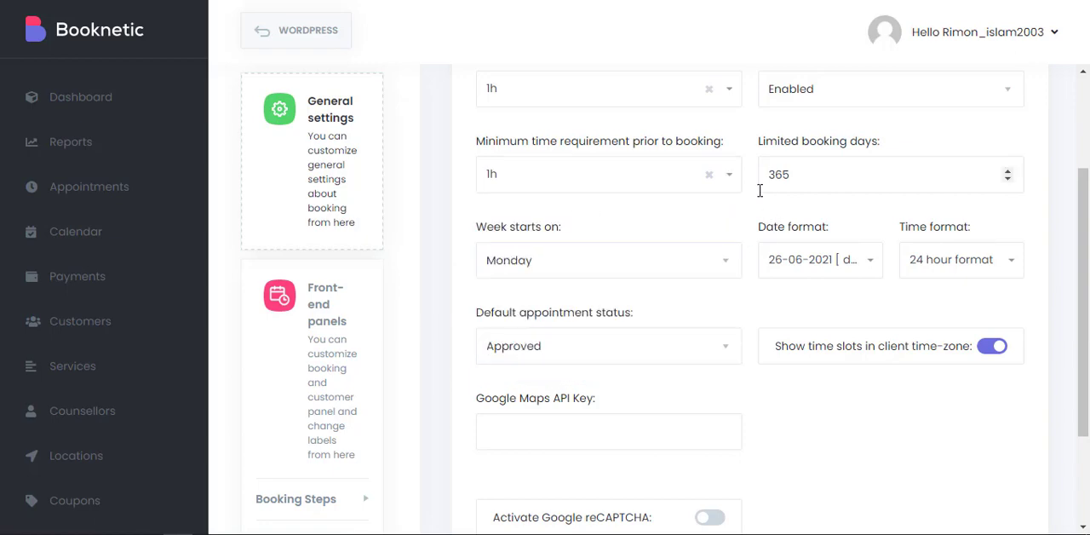
# Clear the minimum time requirement prior to booking and set it to 1h again.
pyautogui.click(708, 176)
pyautogui.scroll(-4, 575, 315)
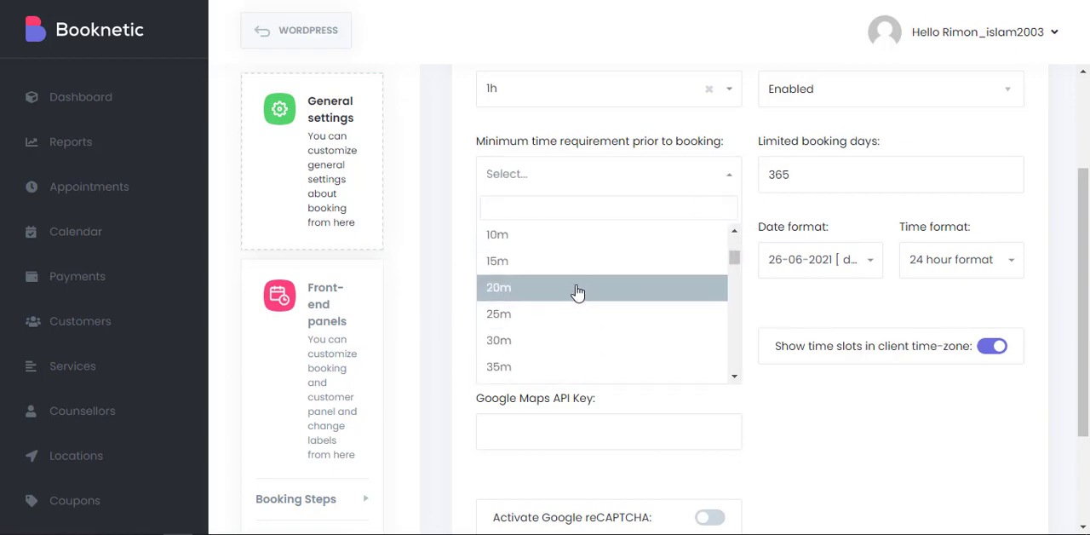
pyautogui.scroll(-5, 576, 292)
pyautogui.click(556, 266)
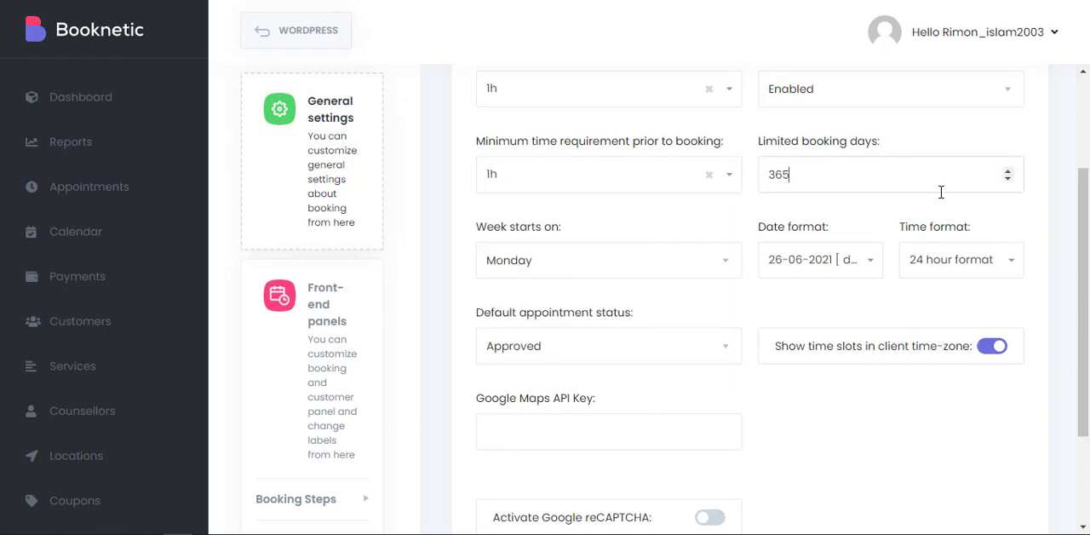
# Check the options for the week's starting day, the date format and the time format.
pyautogui.click(597, 260)
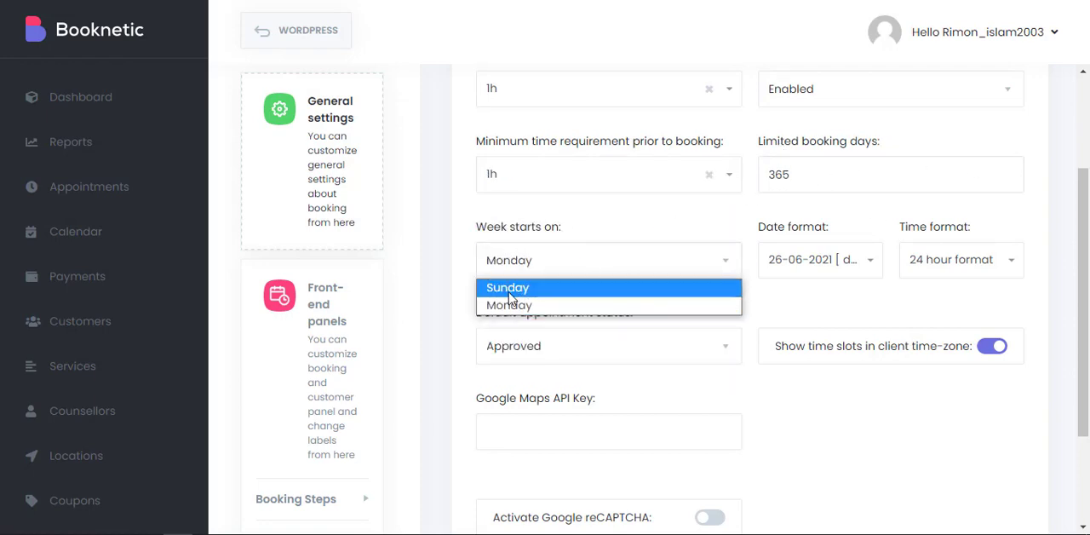
pyautogui.click(765, 305)
pyautogui.scroll(-1, 863, 230)
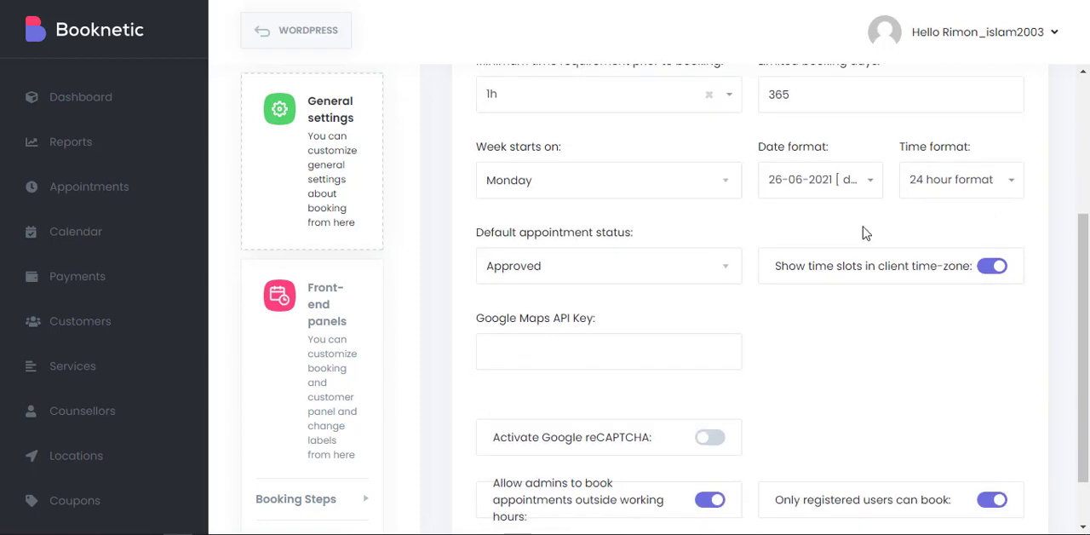
pyautogui.click(814, 190)
pyautogui.click(954, 187)
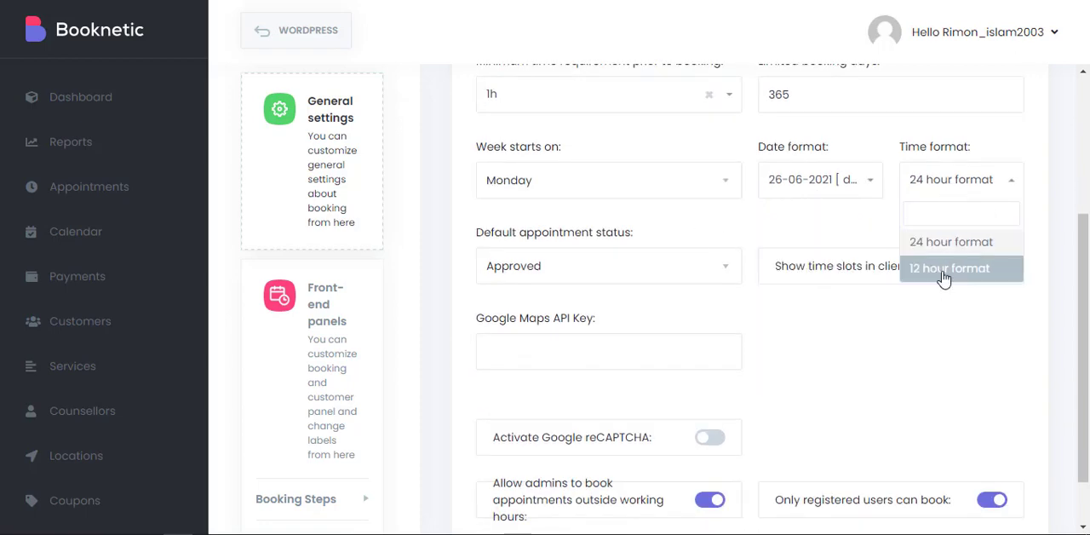
# Check the default appointment status options and look over the remaining general settings, including the reCAPTCHA and registered-user switches.
pyautogui.click(666, 229)
pyautogui.click(644, 270)
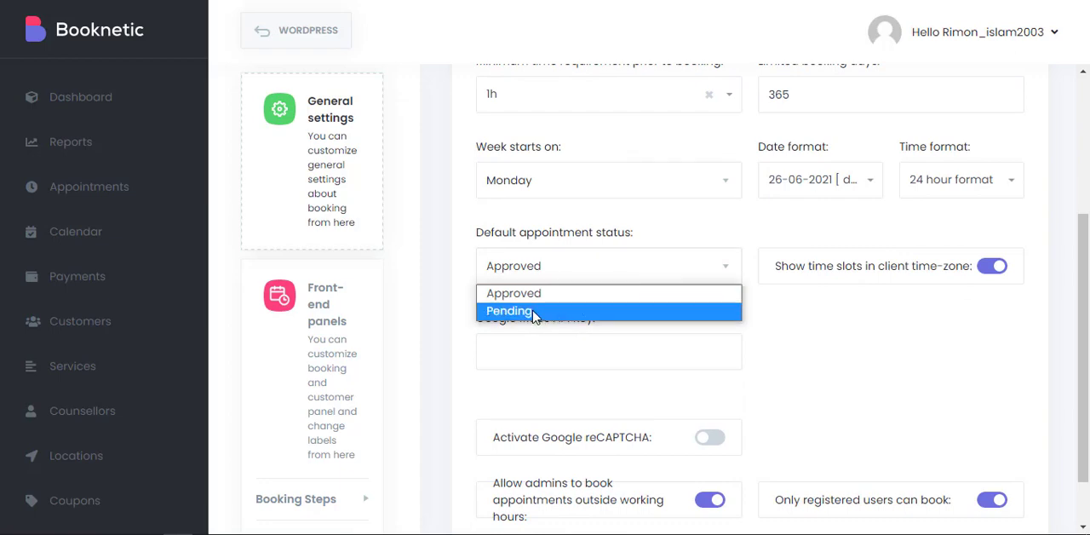
pyautogui.click(801, 285)
pyautogui.scroll(-1, 674, 238)
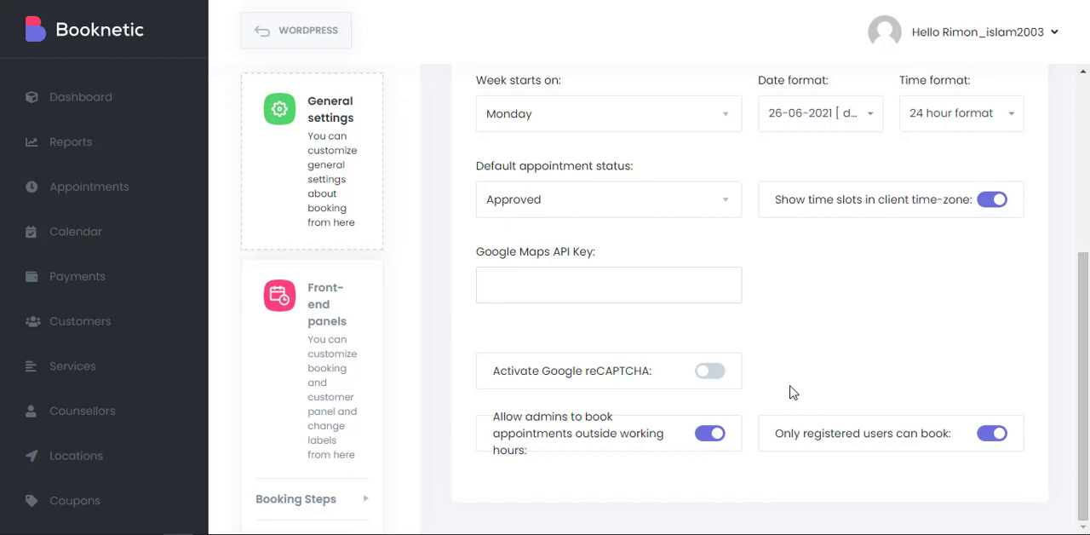
pyautogui.scroll(4, 790, 392)
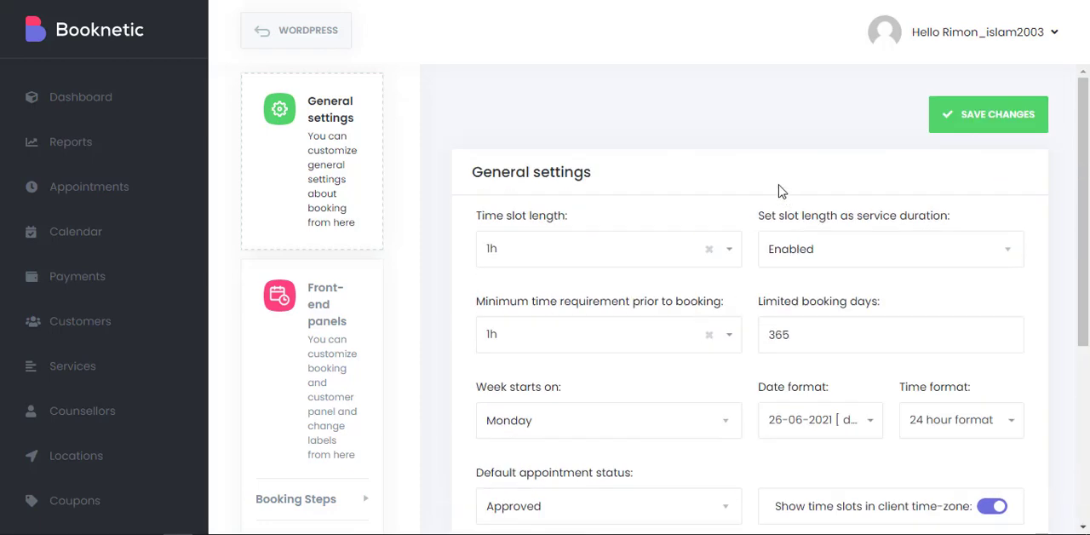
# Open the front-end panel settings and review the options of each booking step from Counsellors to Finish, ending on Location.
pyautogui.click(338, 347)
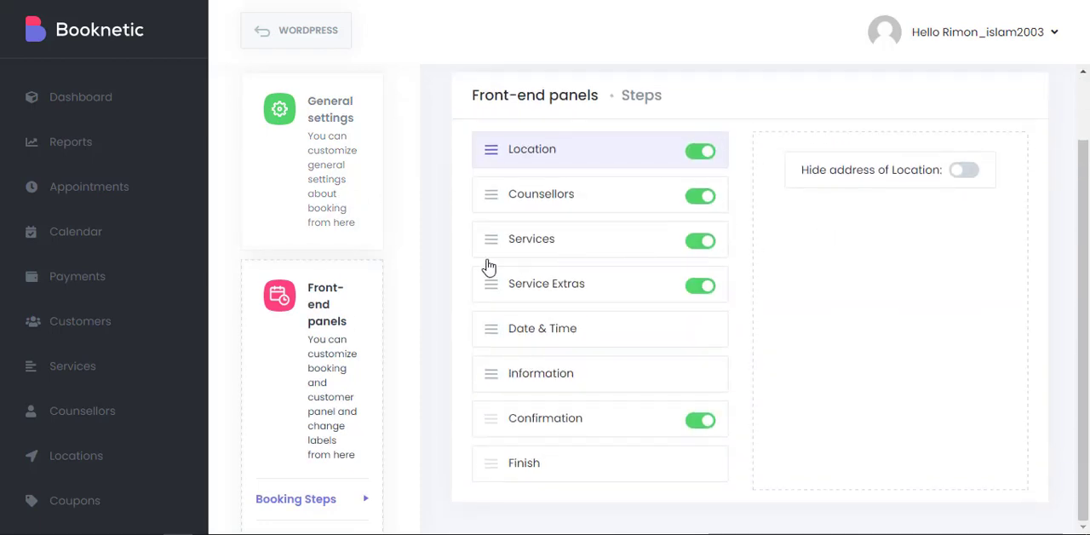
pyautogui.click(562, 206)
pyautogui.click(571, 240)
pyautogui.click(575, 281)
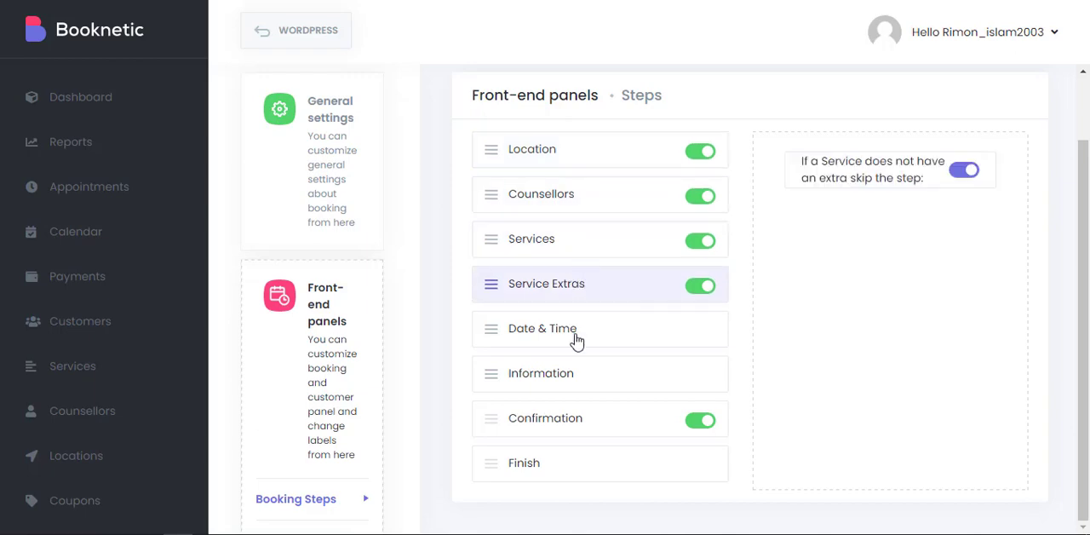
pyautogui.click(577, 339)
pyautogui.click(599, 380)
pyautogui.click(610, 434)
pyautogui.click(611, 462)
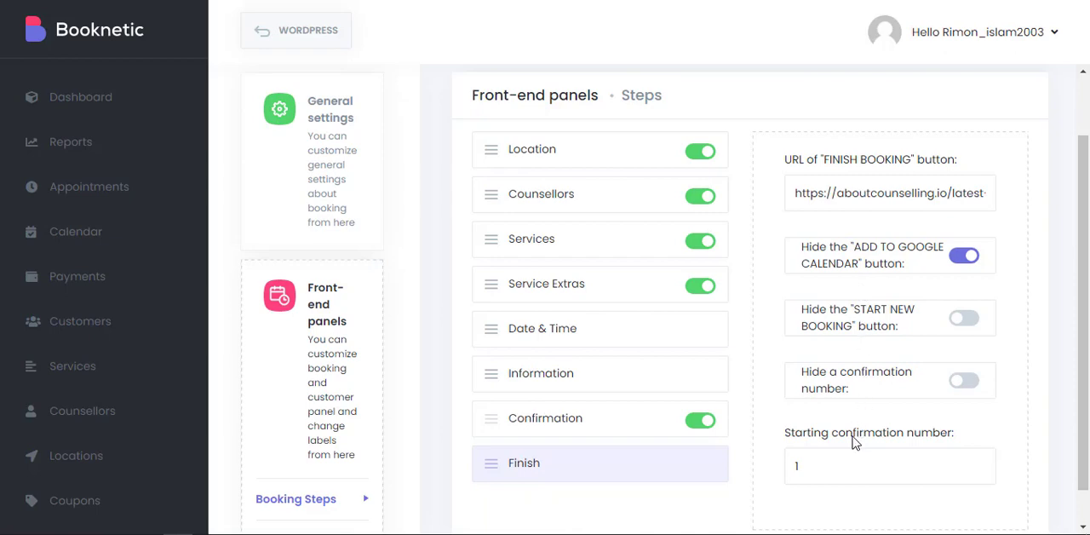
pyautogui.click(585, 168)
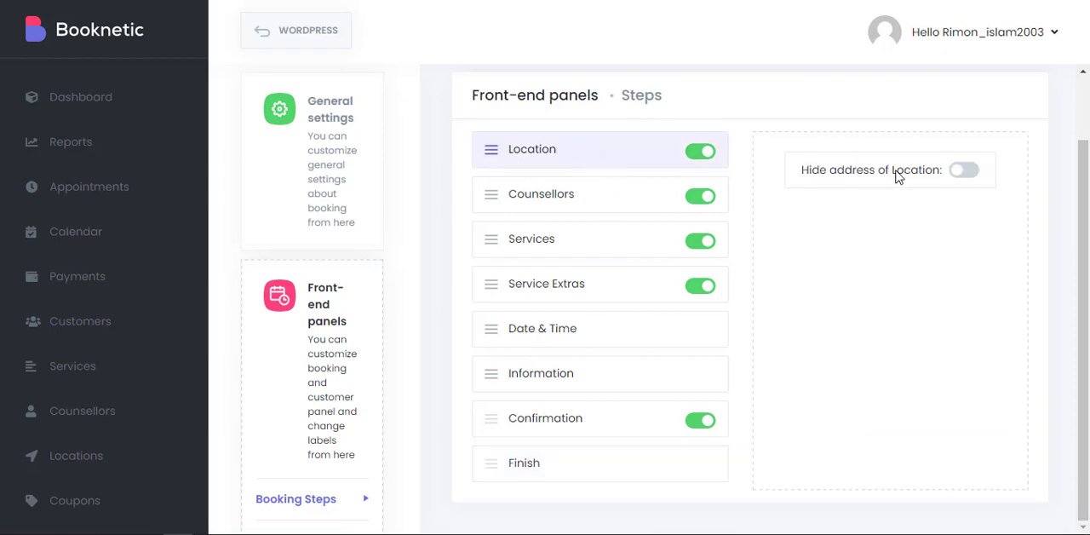
# Open the front-end Customer Panel settings and browse the pages available for the customer panel, keeping Customer Login.
pyautogui.scroll(-5, 277, 312)
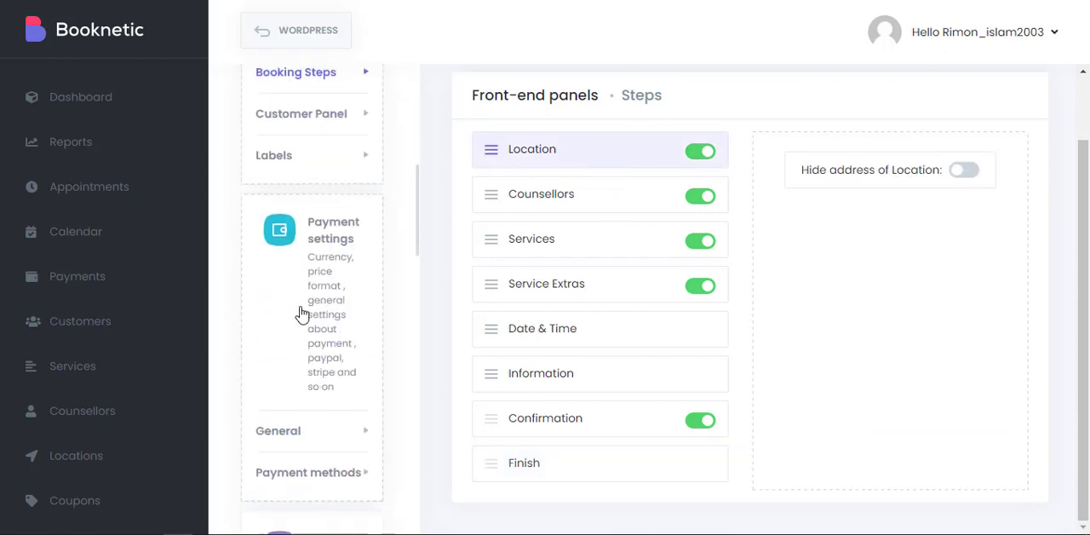
pyautogui.click(302, 171)
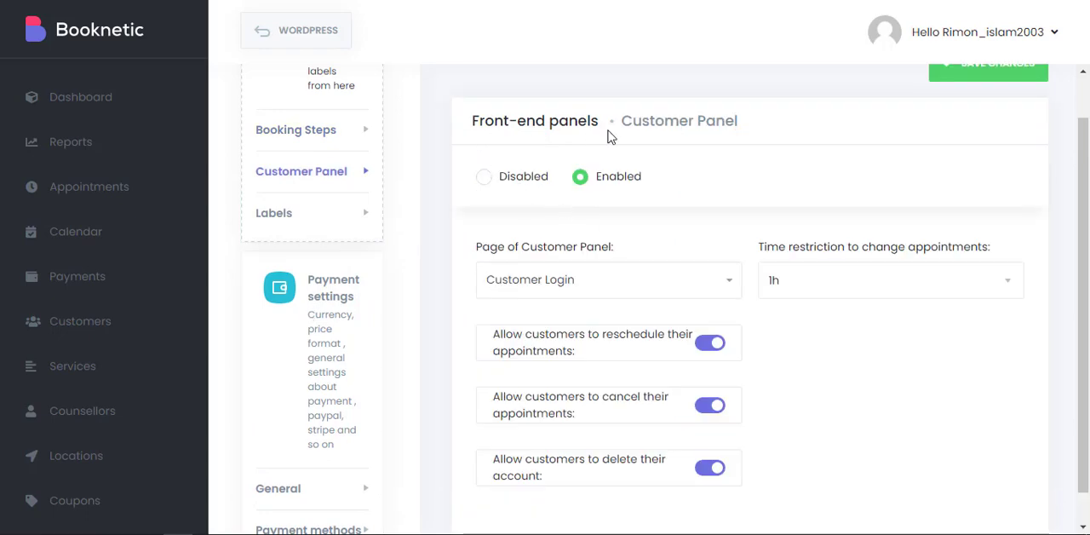
pyautogui.scroll(-1, 720, 236)
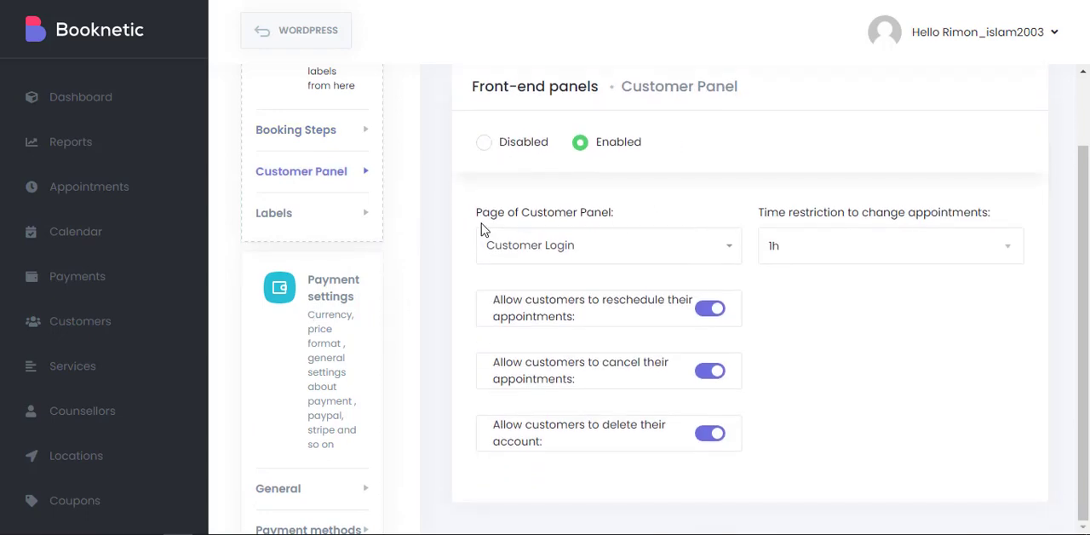
pyautogui.click(694, 247)
pyautogui.scroll(-8, 635, 366)
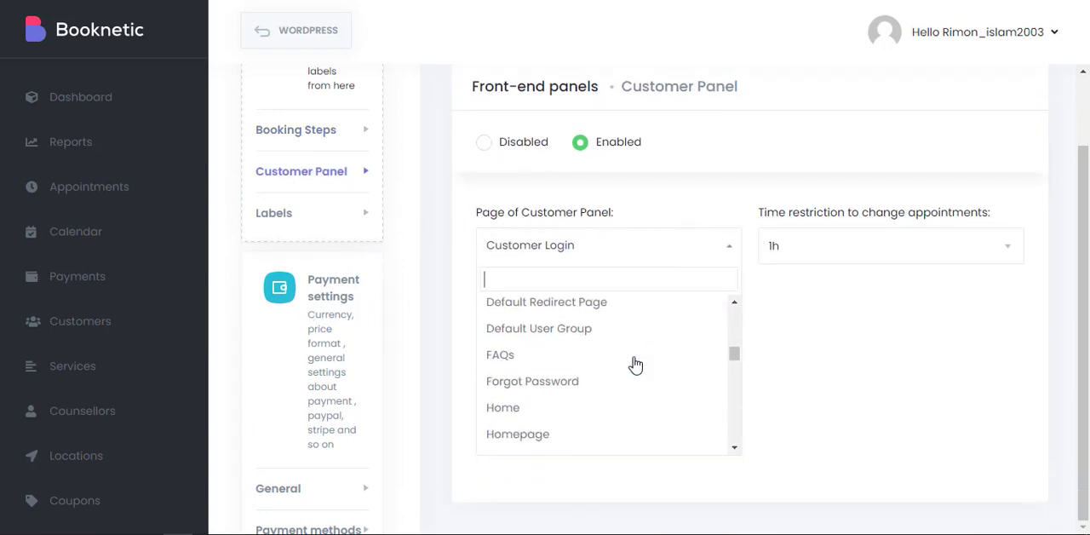
pyautogui.scroll(1, 610, 396)
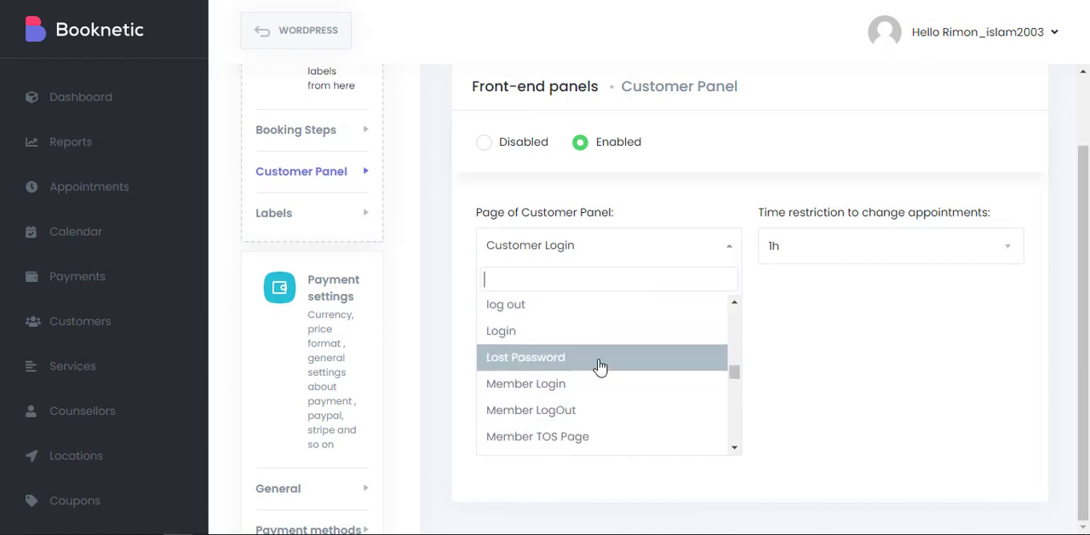
pyautogui.scroll(-1, 601, 383)
pyautogui.scroll(-10, 605, 366)
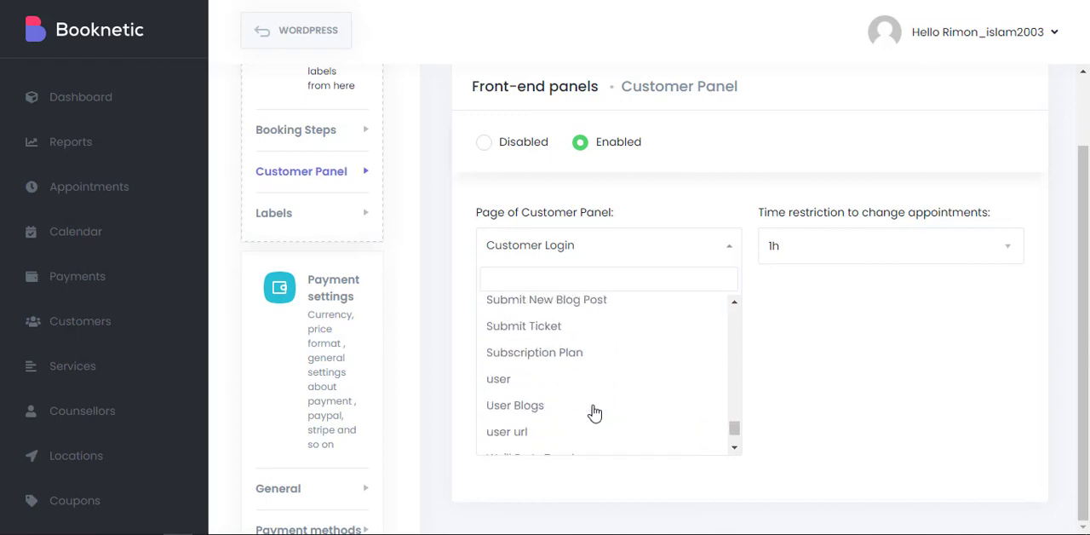
pyautogui.scroll(10, 647, 395)
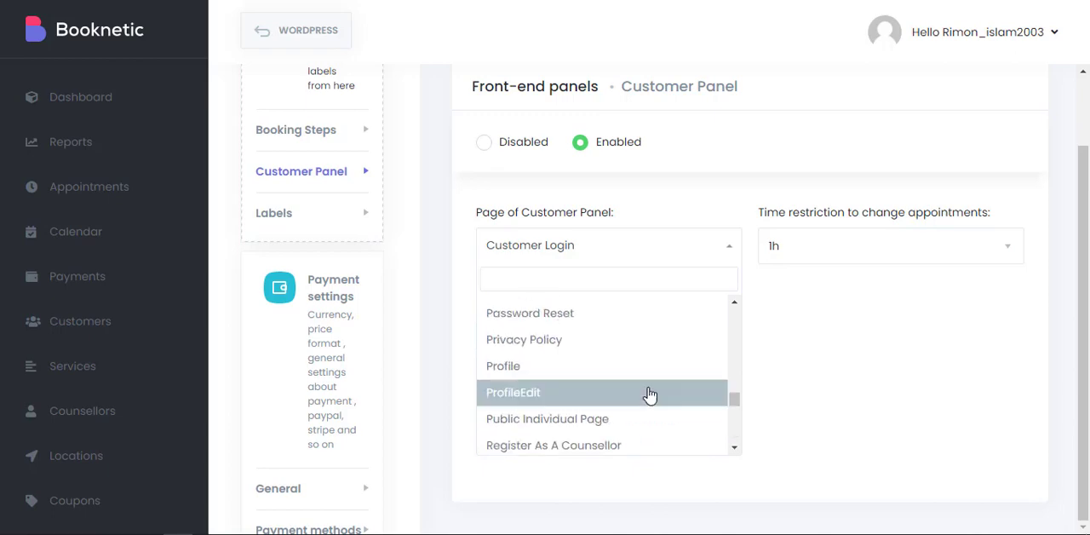
pyautogui.scroll(8, 648, 394)
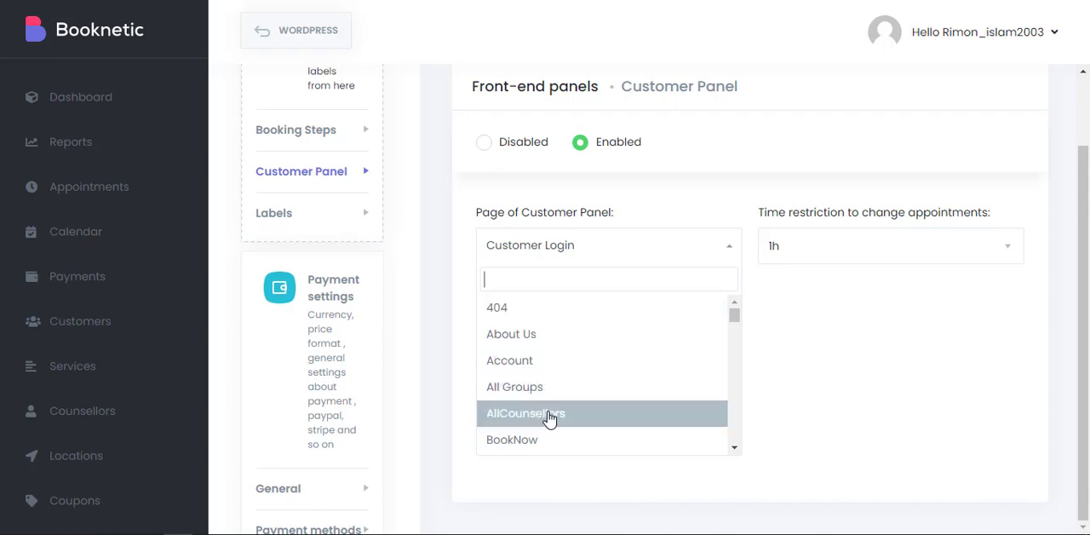
pyautogui.click(780, 368)
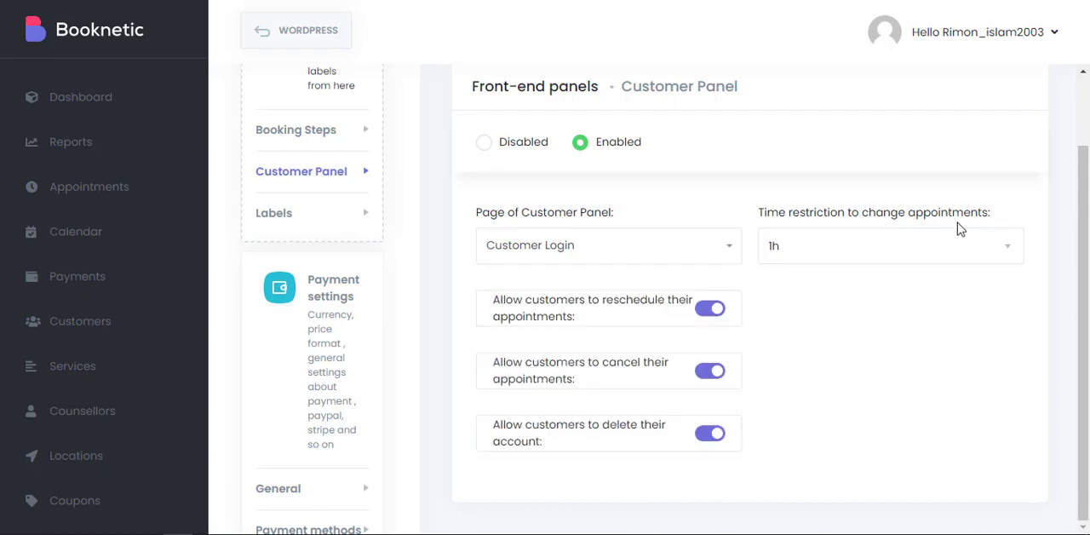
# Check the time restriction for changing appointments and look over the remaining Customer Panel settings.
pyautogui.click(957, 228)
pyautogui.click(839, 278)
pyautogui.scroll(2, 754, 370)
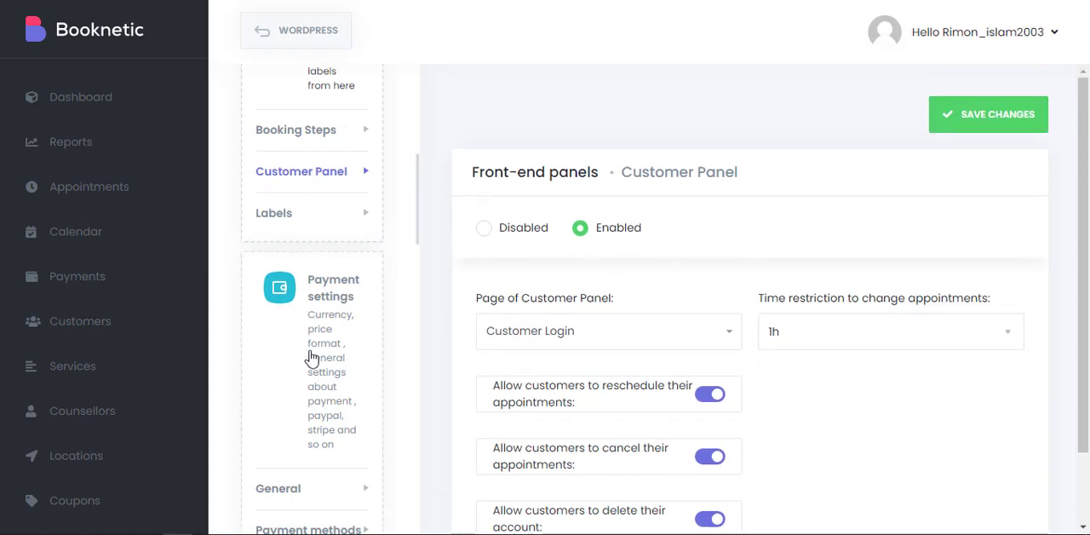
# Open the front-end Labels settings and browse the translation languages, keeping English (United States).
pyautogui.scroll(-1, 313, 353)
pyautogui.click(273, 196)
pyautogui.click(637, 224)
pyautogui.scroll(-4, 599, 192)
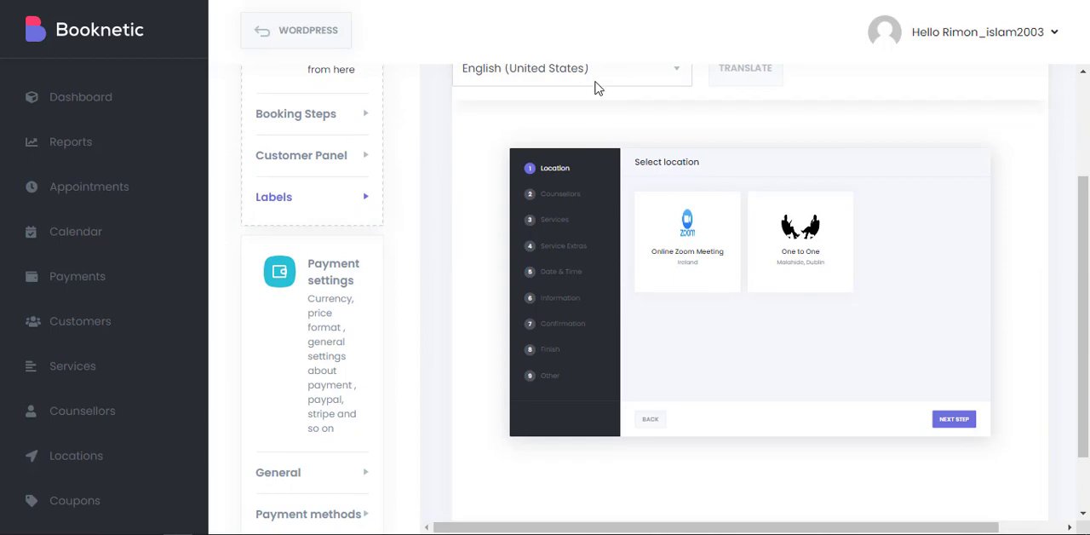
pyautogui.click(596, 88)
pyautogui.scroll(-20, 518, 382)
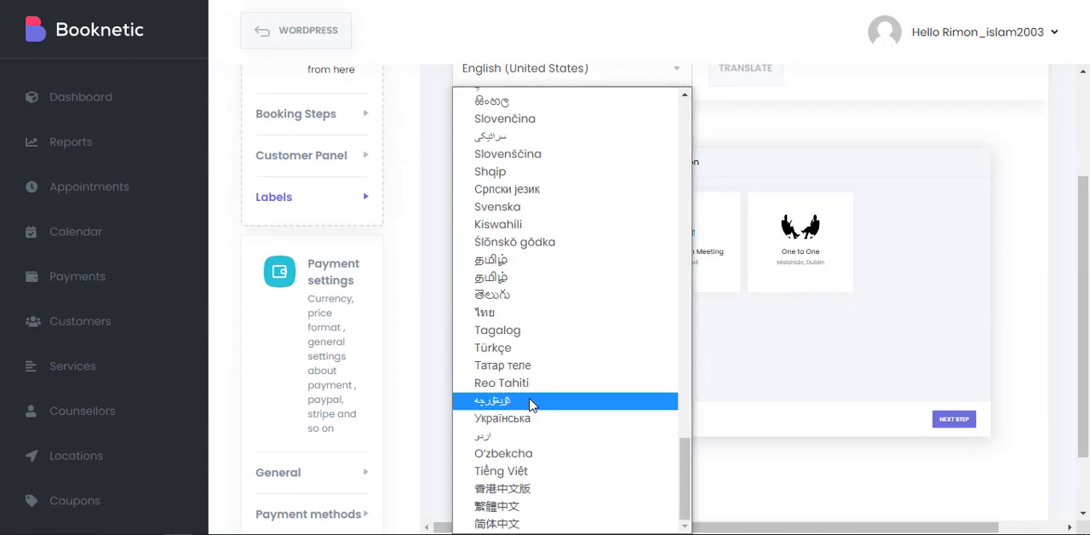
pyautogui.scroll(20, 536, 357)
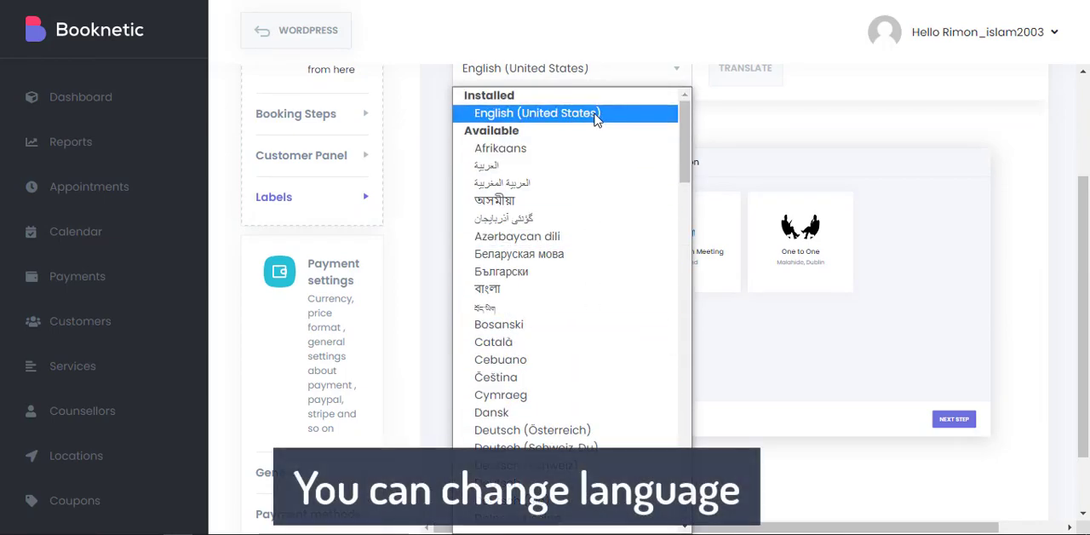
pyautogui.click(602, 116)
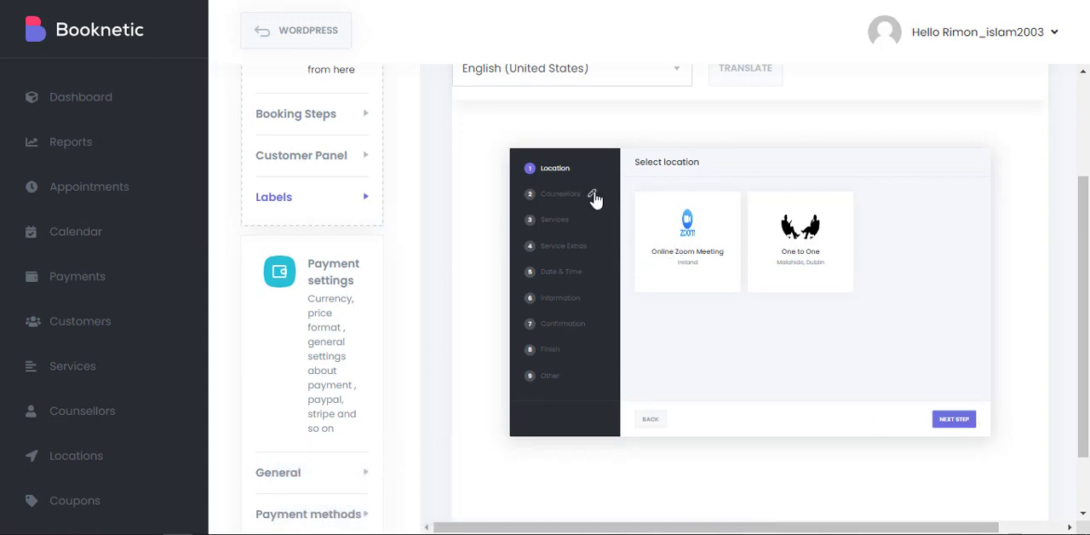
# Open the Counsellors step label for editing in the booking panel preview.
pyautogui.click(593, 196)
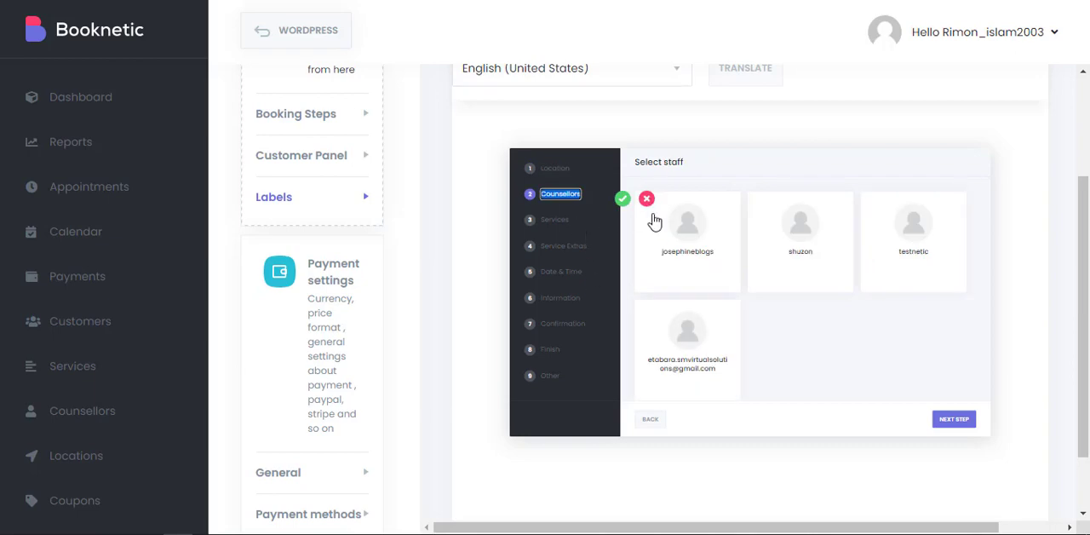
pyautogui.click(815, 282)
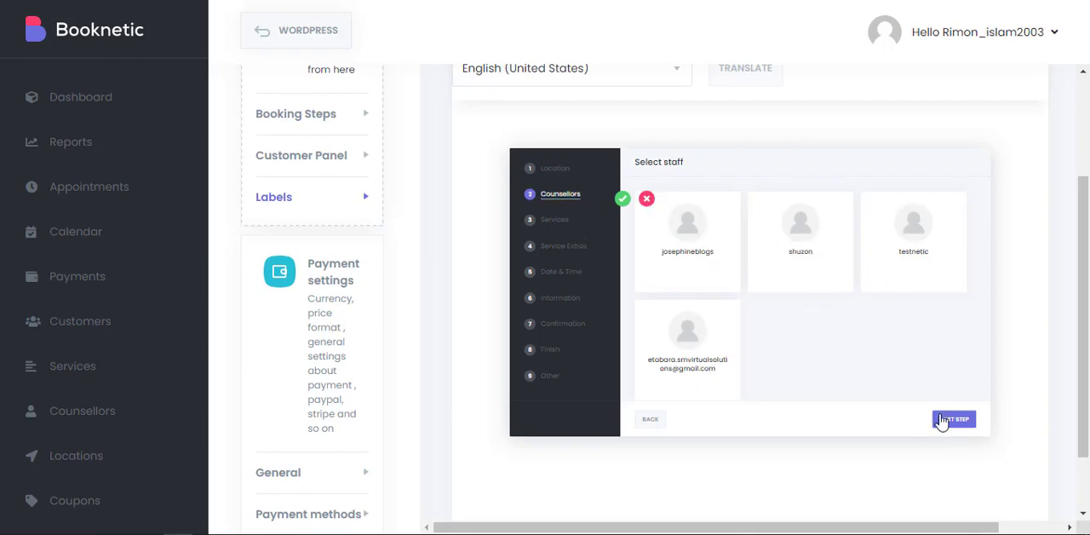
# Open the general payment settings and browse the list of available currencies.
pyautogui.scroll(-1, 355, 207)
pyautogui.click(336, 234)
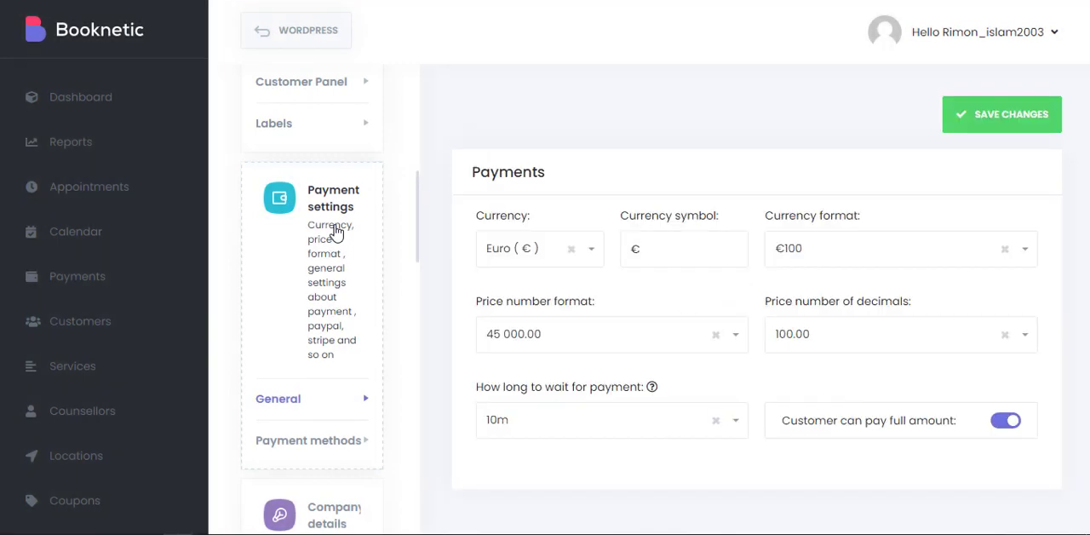
pyautogui.click(508, 257)
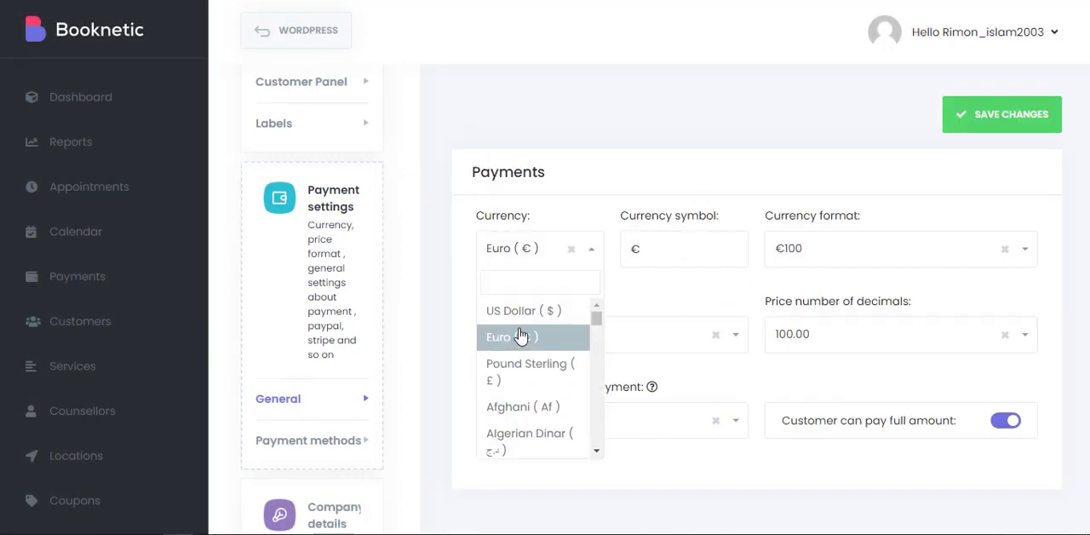
pyautogui.scroll(-20, 521, 400)
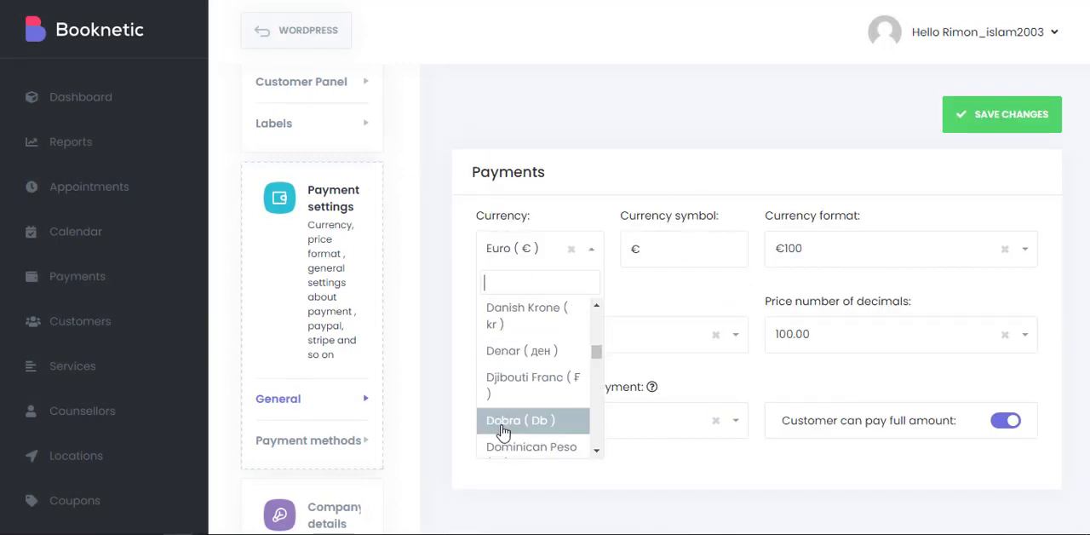
pyautogui.click(654, 286)
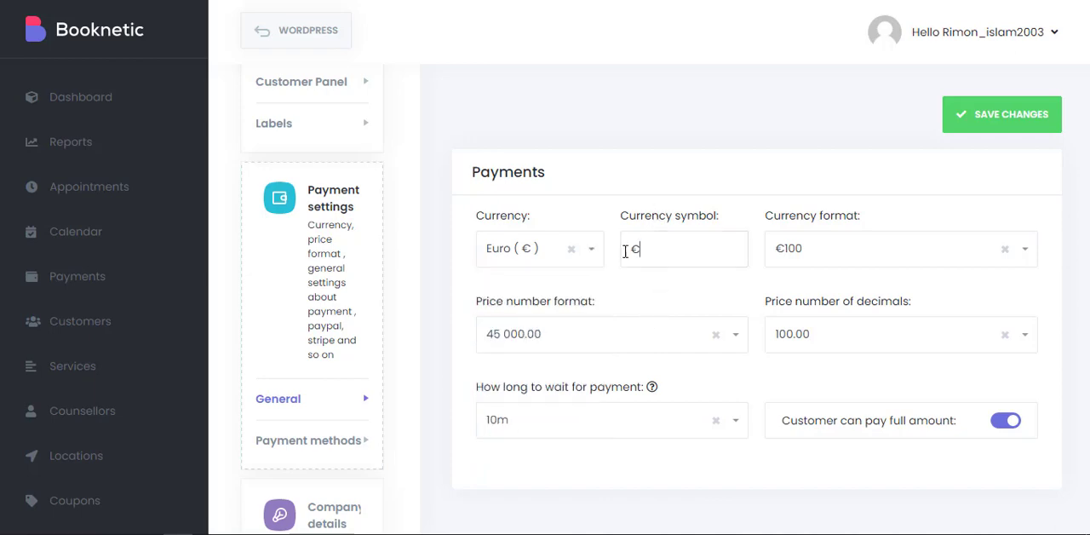
# Check the options for the currency format and the price number format.
pyautogui.click(851, 250)
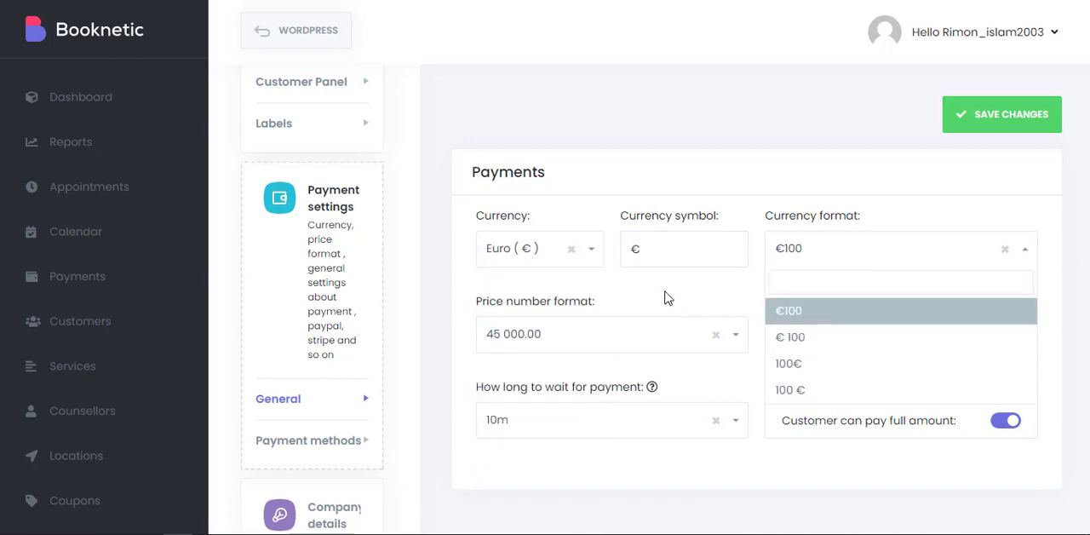
pyautogui.click(667, 297)
pyautogui.click(506, 332)
pyautogui.click(673, 307)
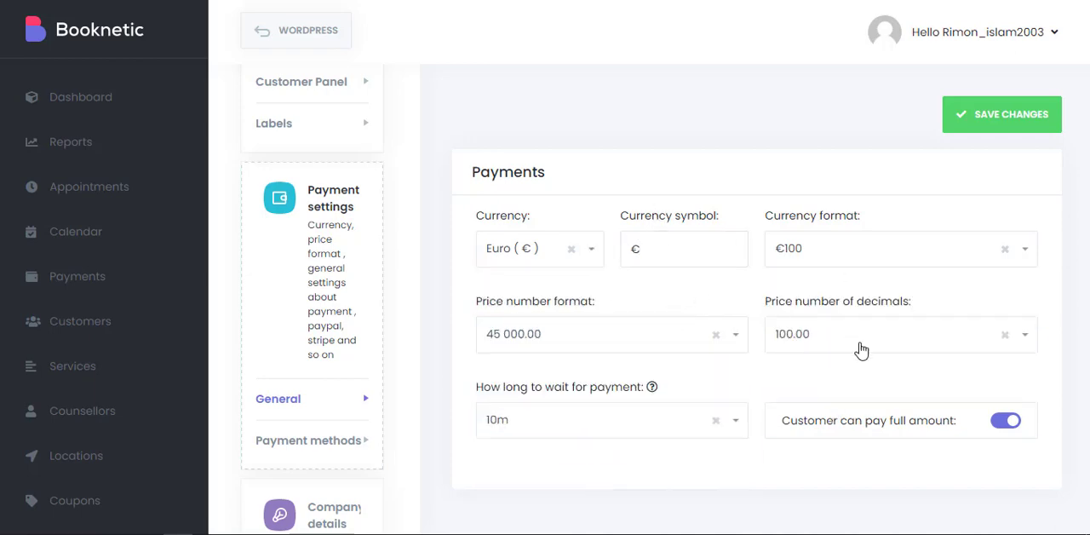
# Check the options for the price's number of decimals and for how long to wait for payment.
pyautogui.click(861, 346)
pyautogui.click(730, 382)
pyautogui.click(770, 340)
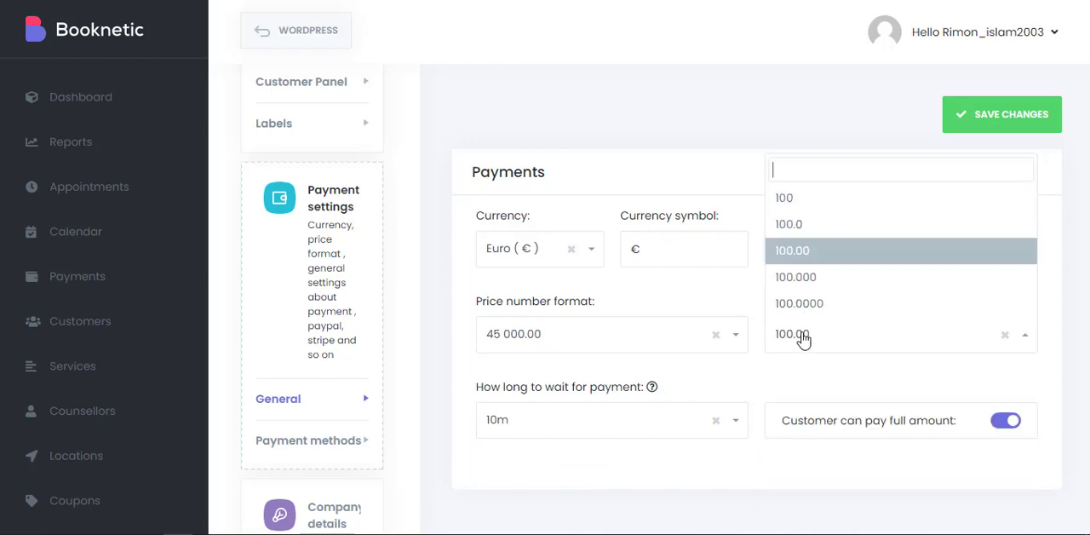
pyautogui.click(739, 386)
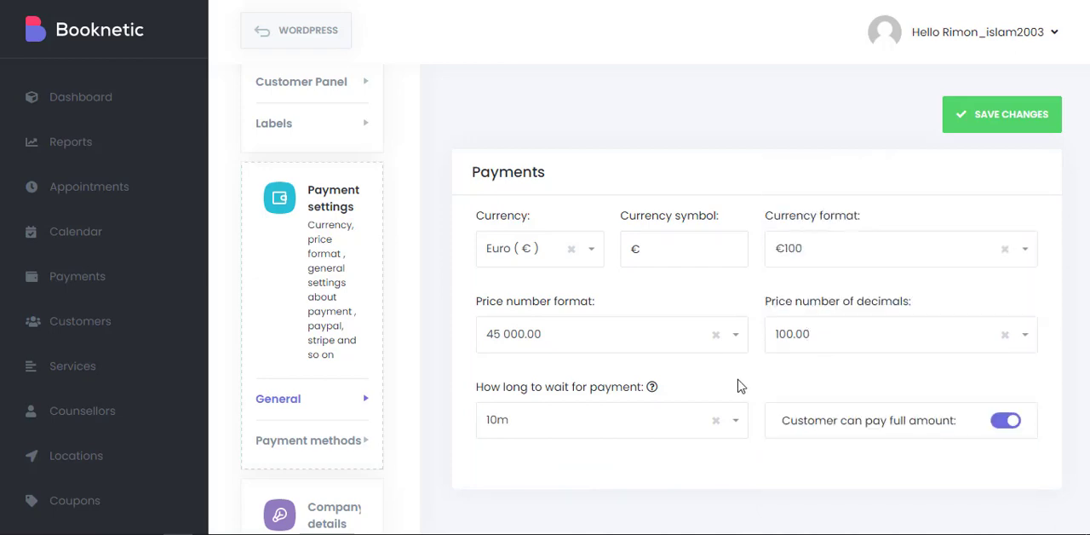
pyautogui.click(678, 421)
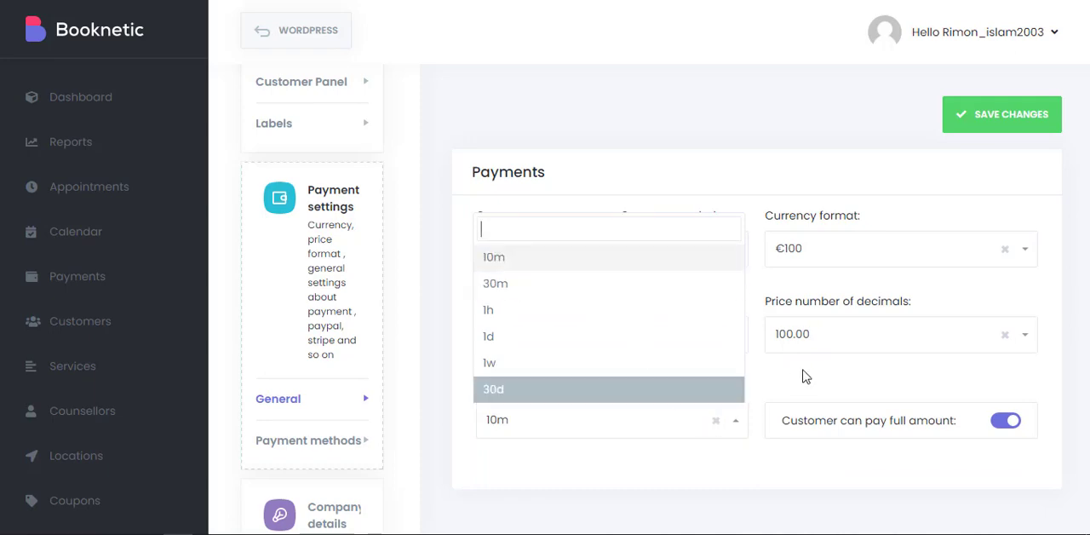
pyautogui.click(809, 379)
# Look over the payment methods settings, and open the company details to check the phone, company name and address fields.
pyautogui.scroll(-3, 317, 314)
pyautogui.click(308, 216)
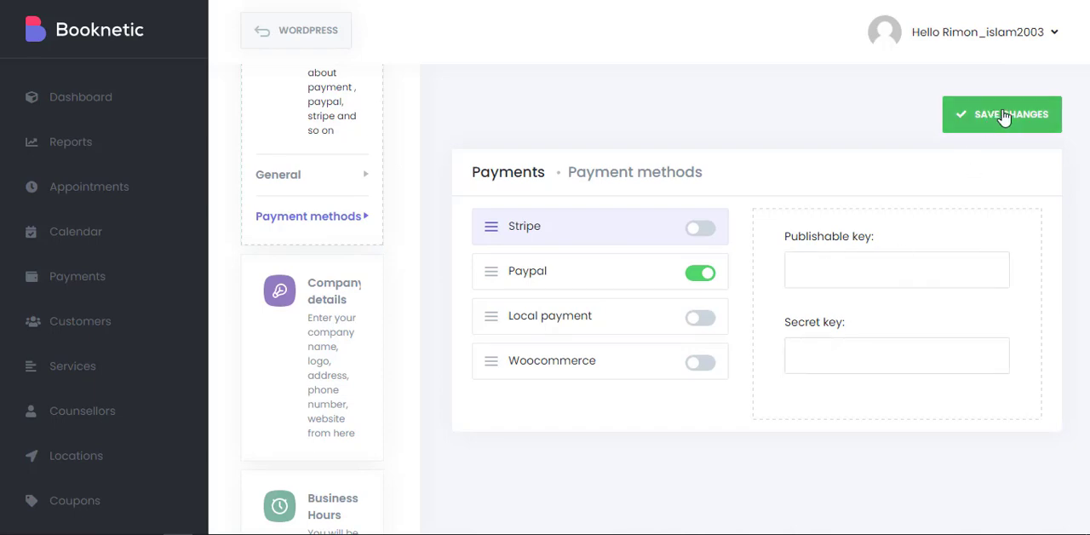
pyautogui.scroll(-1, 306, 339)
pyautogui.click(305, 339)
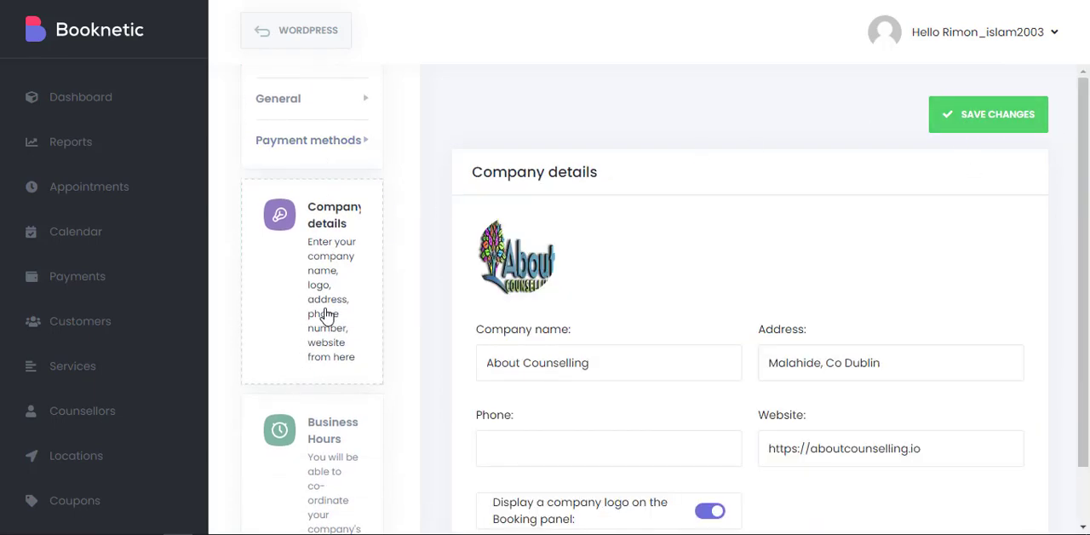
pyautogui.scroll(-1, 652, 158)
pyautogui.click(504, 388)
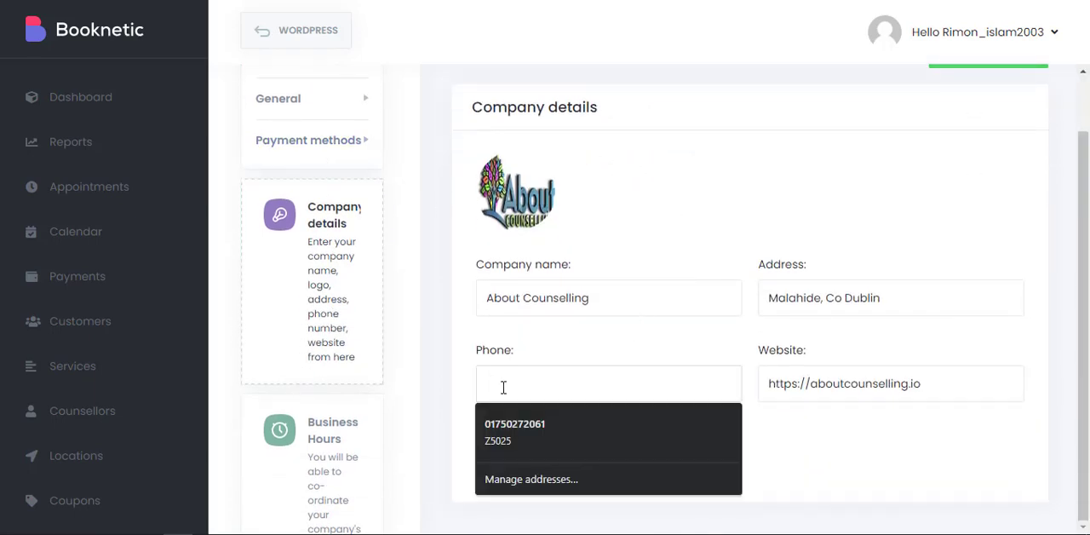
pyautogui.click(583, 298)
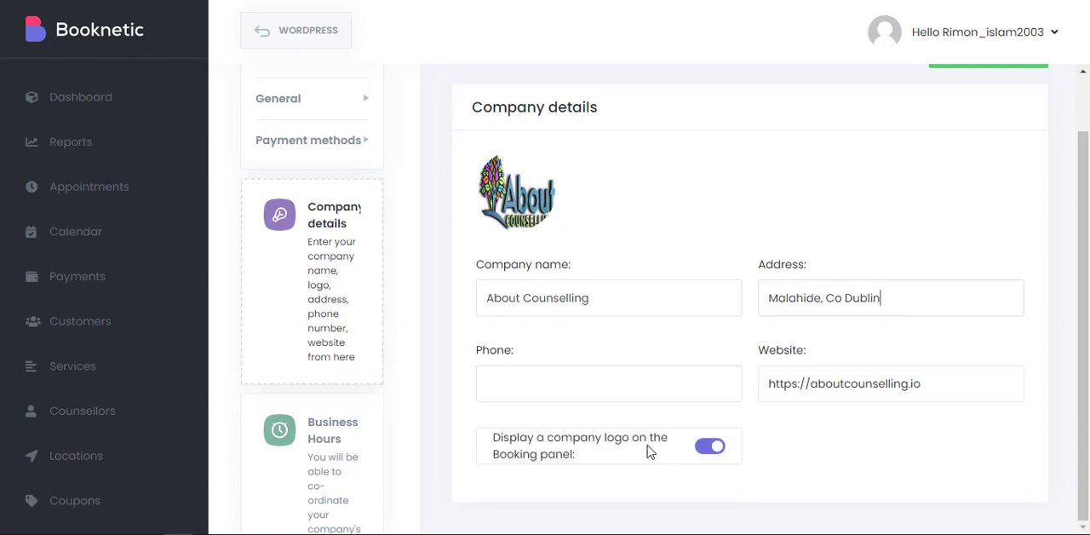
# Open the business hours settings and switch Monday's day off on and back off.
pyautogui.scroll(-4, 400, 349)
pyautogui.click(355, 244)
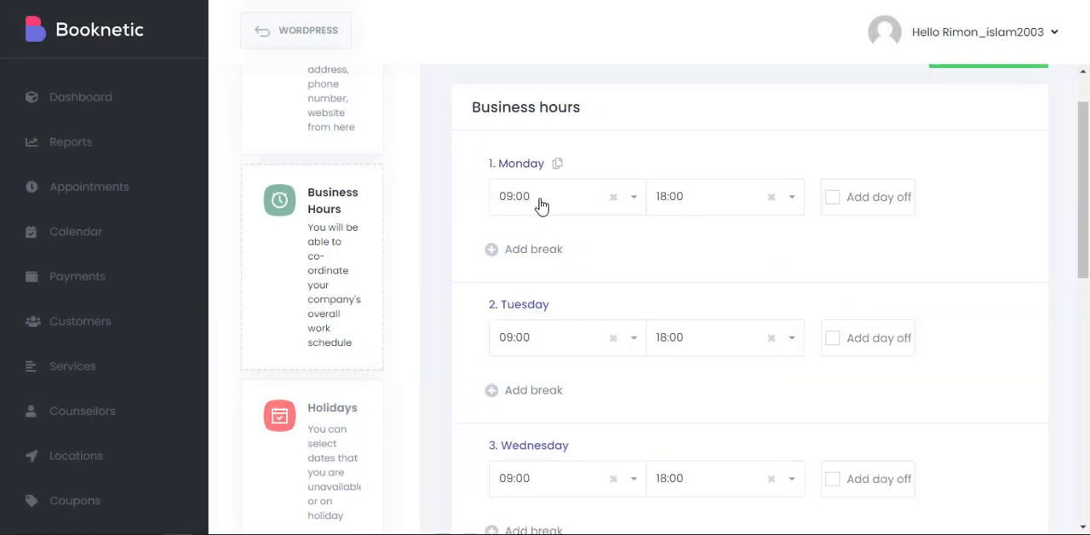
pyautogui.click(833, 197)
pyautogui.click(833, 196)
pyautogui.scroll(-2, 644, 170)
pyautogui.scroll(1, 451, 186)
# Add a break from 12:00 to 13:00 to Monday's business hours.
pyautogui.click(493, 170)
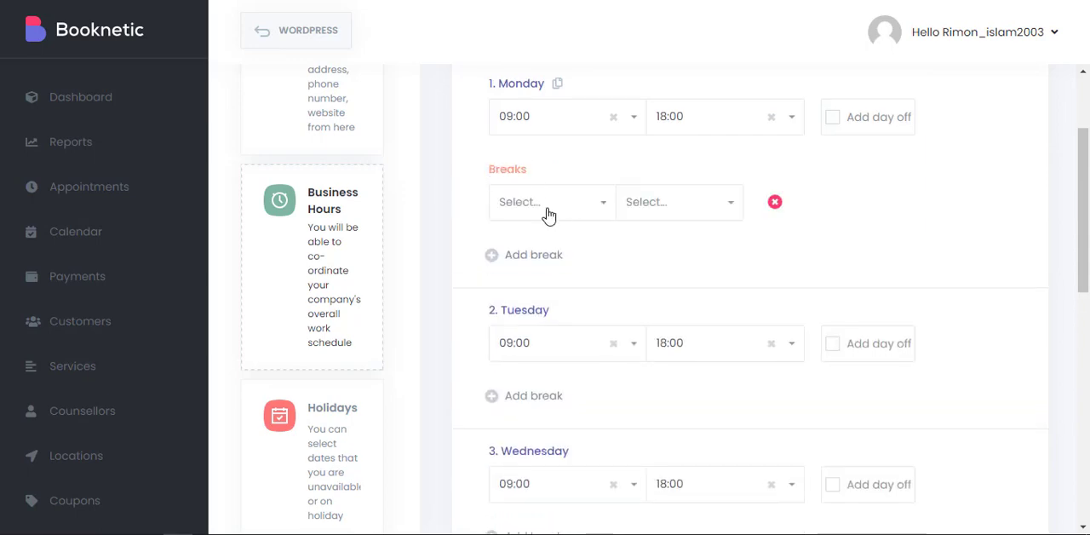
pyautogui.click(546, 217)
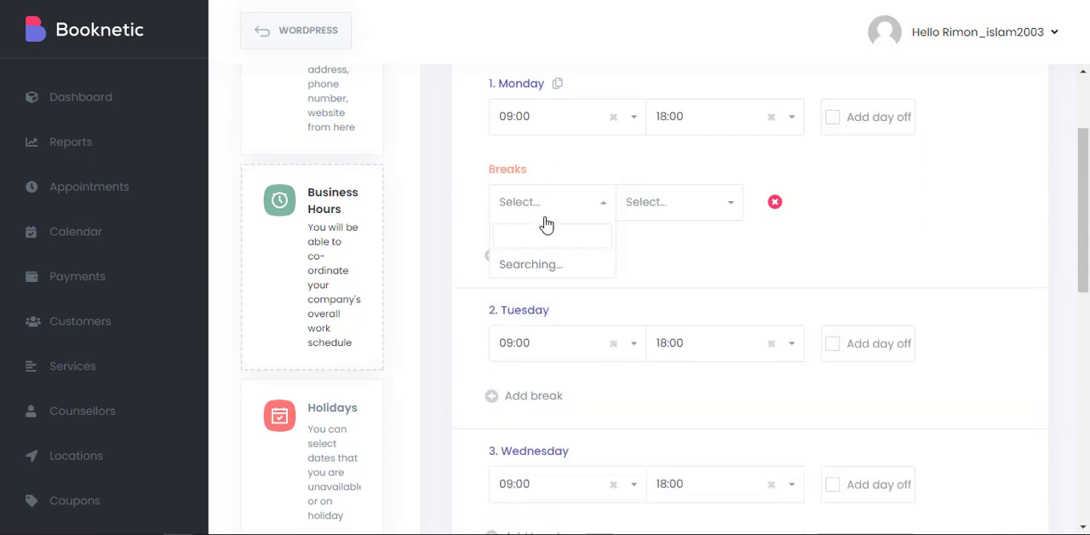
pyautogui.click(713, 211)
pyautogui.click(591, 213)
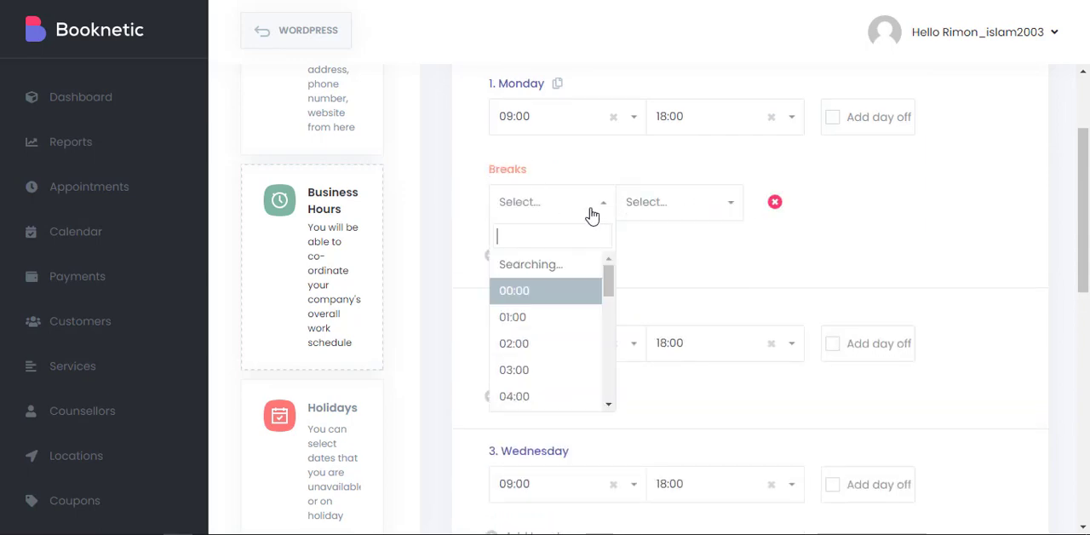
pyautogui.scroll(-6, 528, 340)
pyautogui.scroll(8, 529, 358)
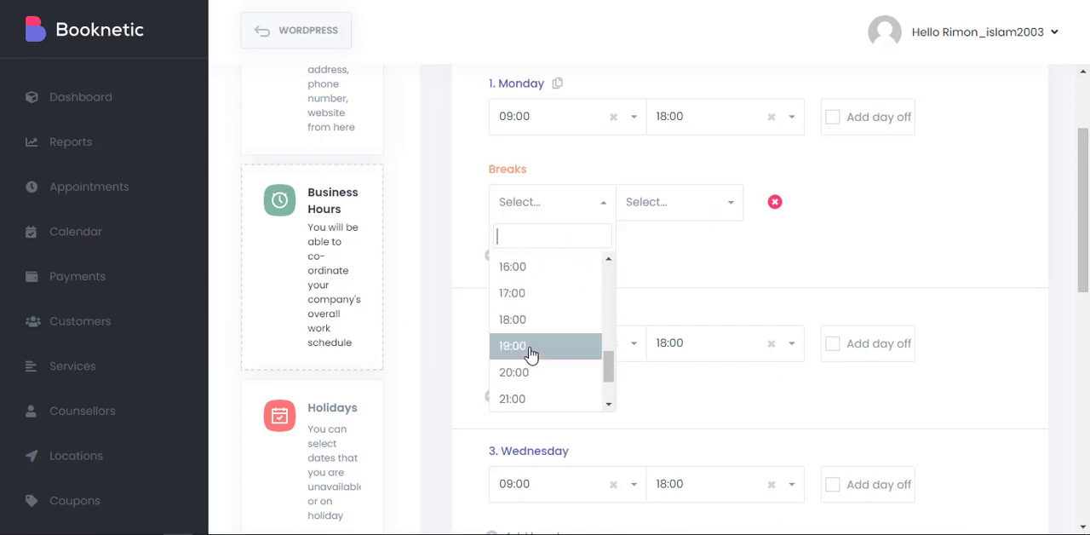
pyautogui.scroll(-1, 530, 359)
pyautogui.scroll(1, 529, 359)
pyautogui.scroll(-3, 530, 358)
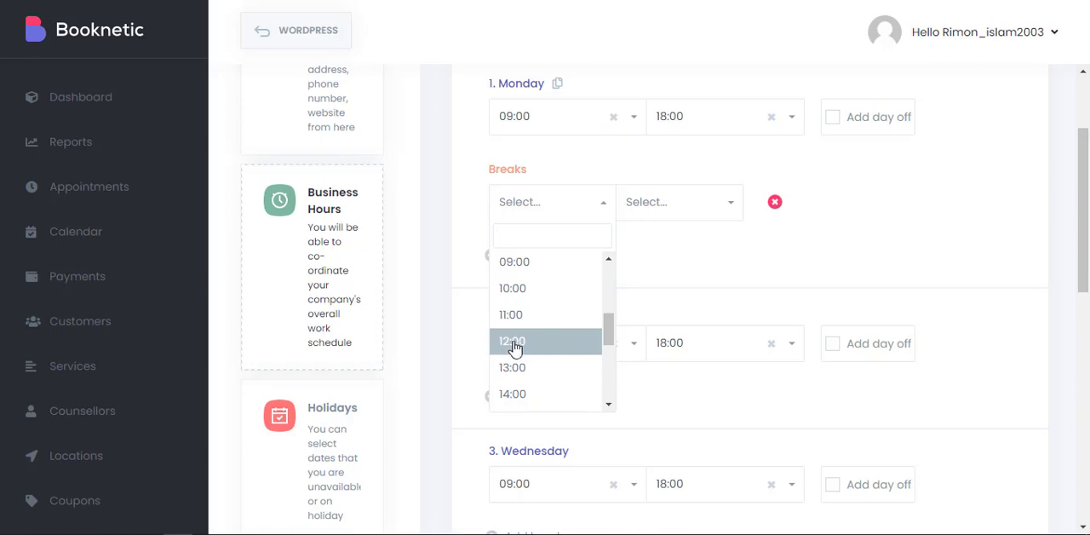
pyautogui.click(539, 343)
pyautogui.click(691, 210)
pyautogui.scroll(-3, 707, 281)
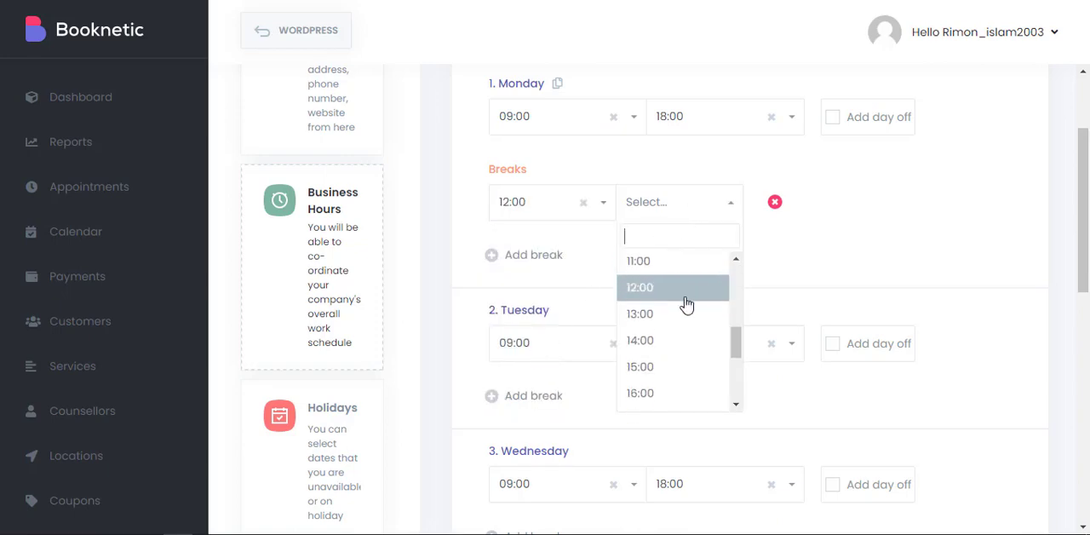
pyautogui.click(681, 312)
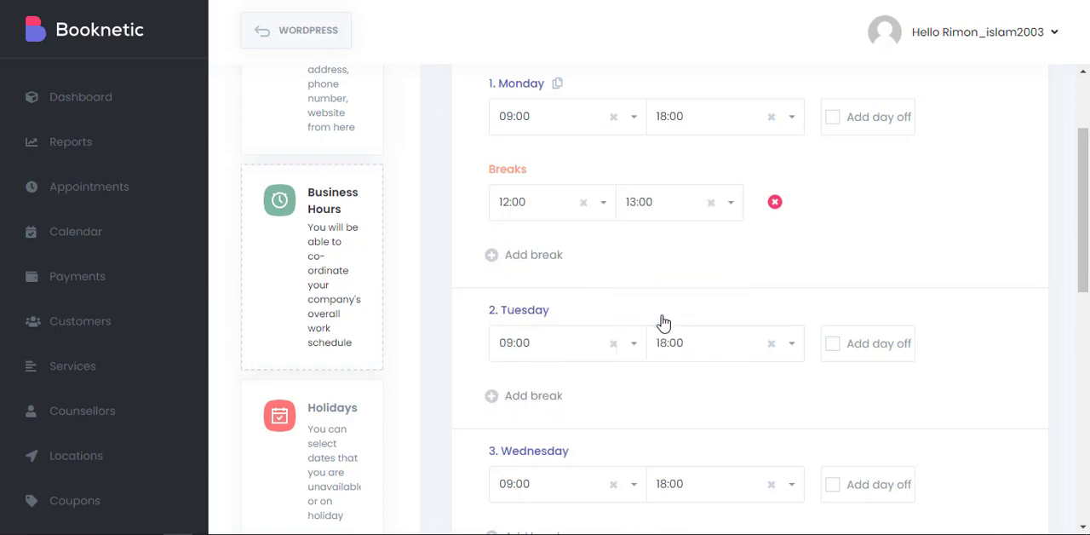
# Add a second break to Monday, and remove both of Monday's breaks.
pyautogui.click(519, 256)
pyautogui.click(774, 289)
pyautogui.click(774, 203)
# Look over the other weekdays' hours, then open the holidays settings and select 25 December in the 2021 calendar.
pyautogui.scroll(-6, 627, 196)
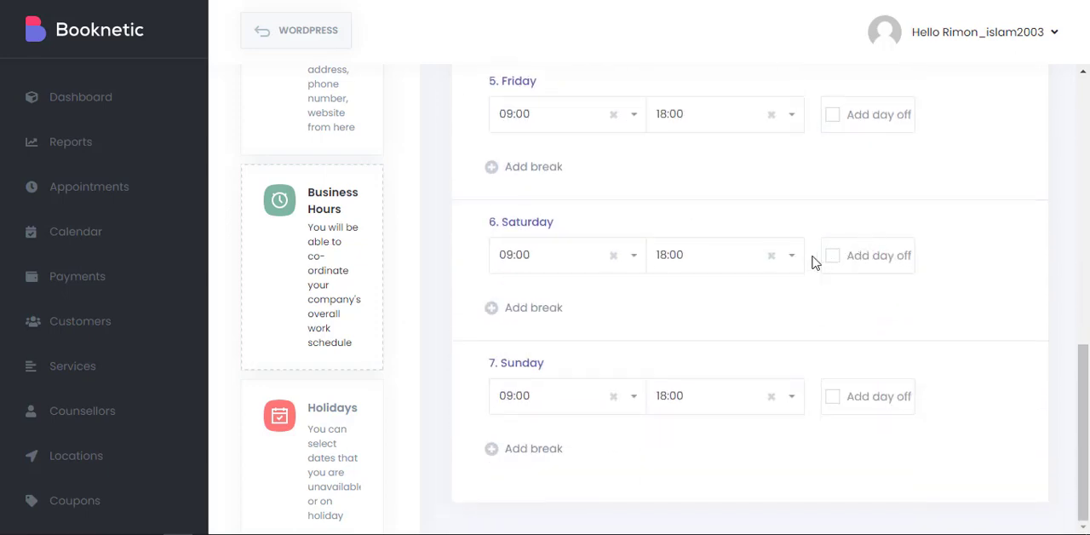
pyautogui.scroll(8, 749, 333)
pyautogui.scroll(-3, 269, 279)
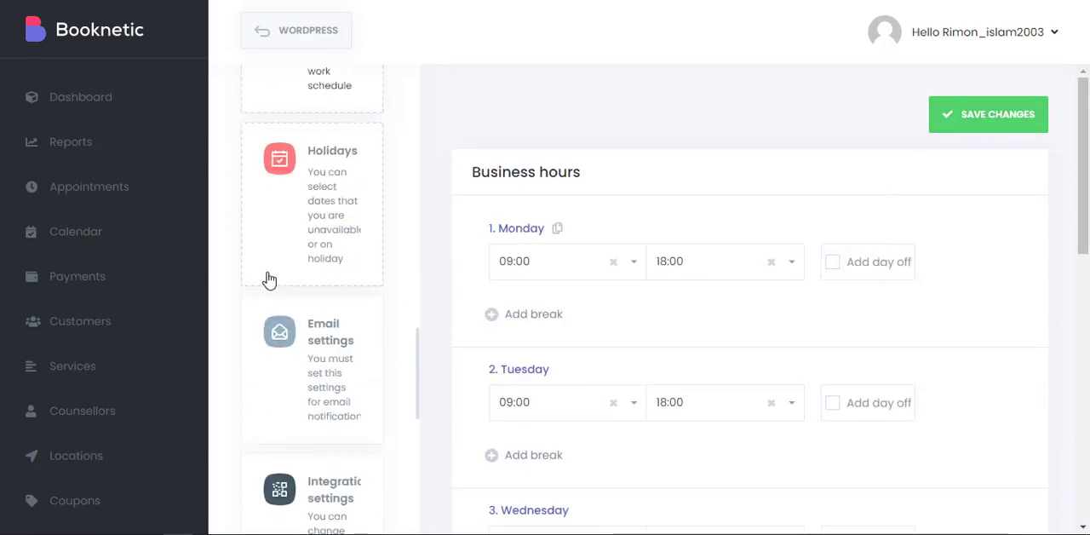
pyautogui.click(324, 170)
pyautogui.scroll(-5, 747, 141)
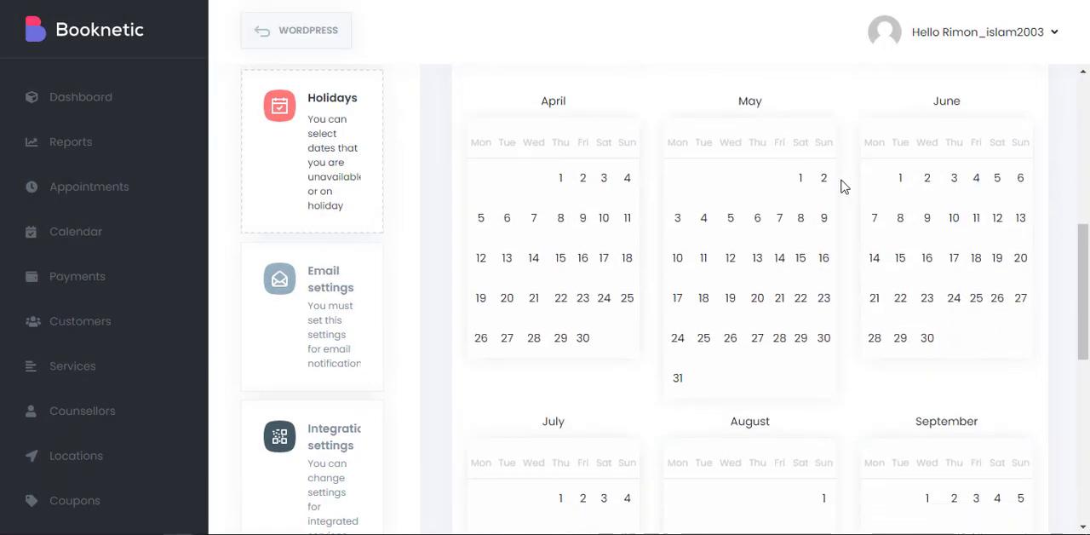
pyautogui.scroll(-6, 843, 187)
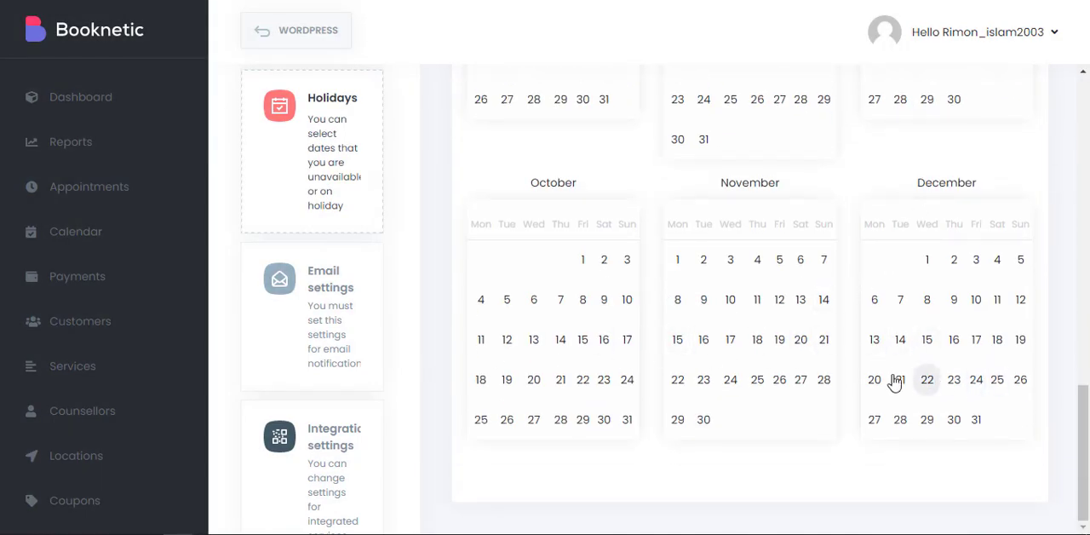
pyautogui.click(999, 385)
pyautogui.scroll(10, 963, 287)
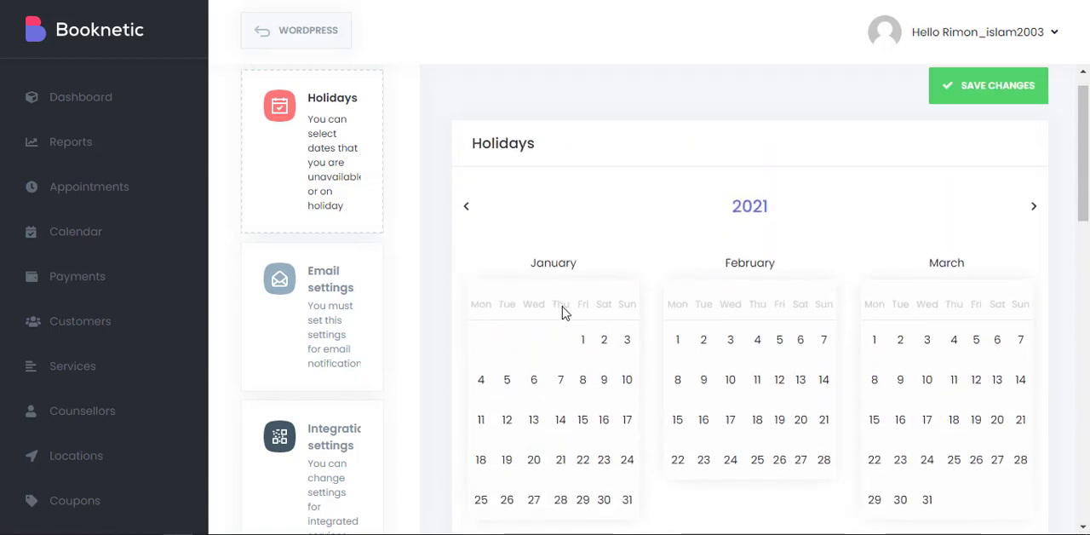
pyautogui.scroll(-3, 331, 384)
pyautogui.scroll(4, 331, 390)
pyautogui.scroll(-1, 331, 281)
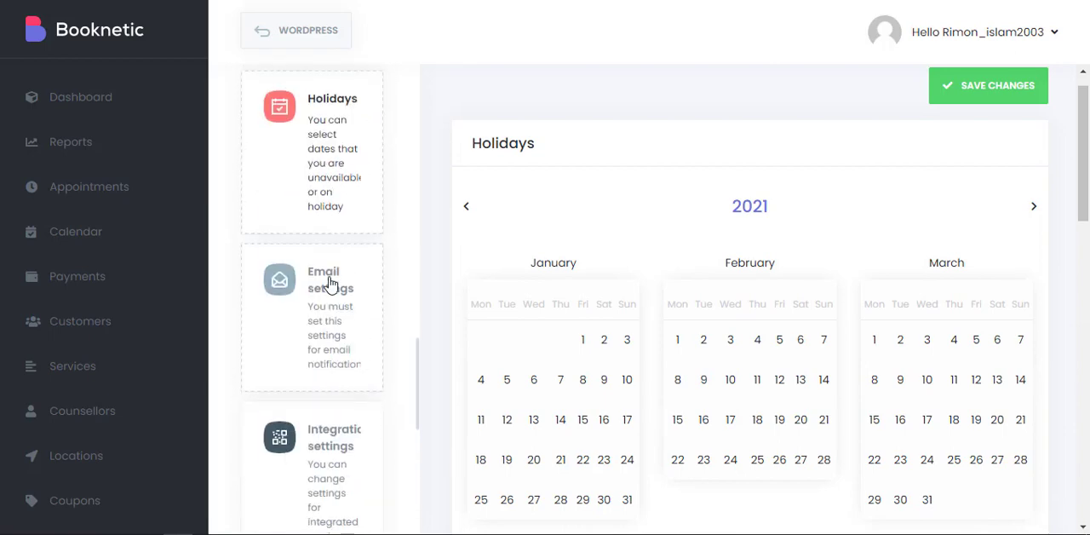
# Open the email settings and set the mail gateway to SMTP.
pyautogui.click(328, 283)
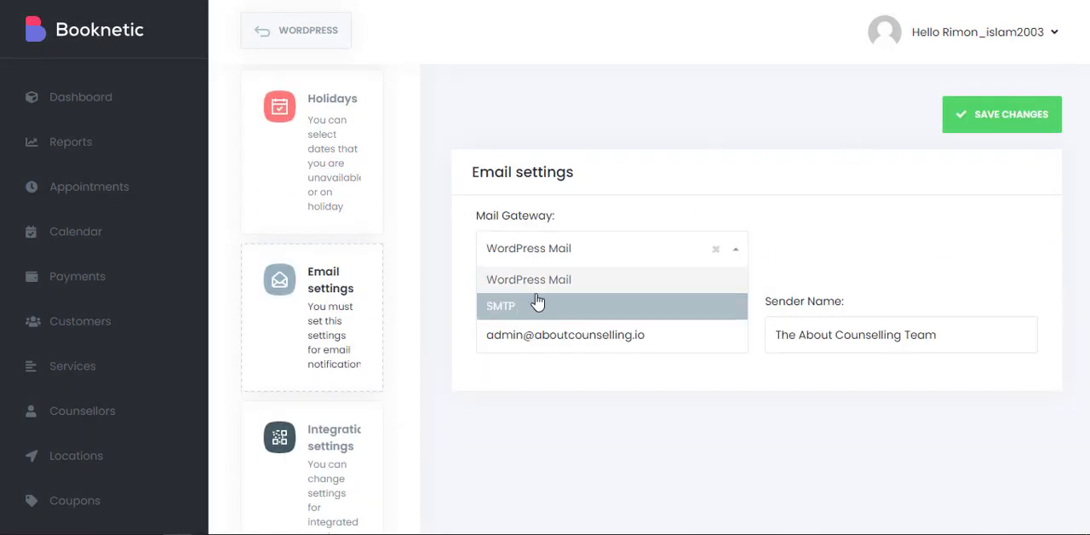
pyautogui.click(793, 261)
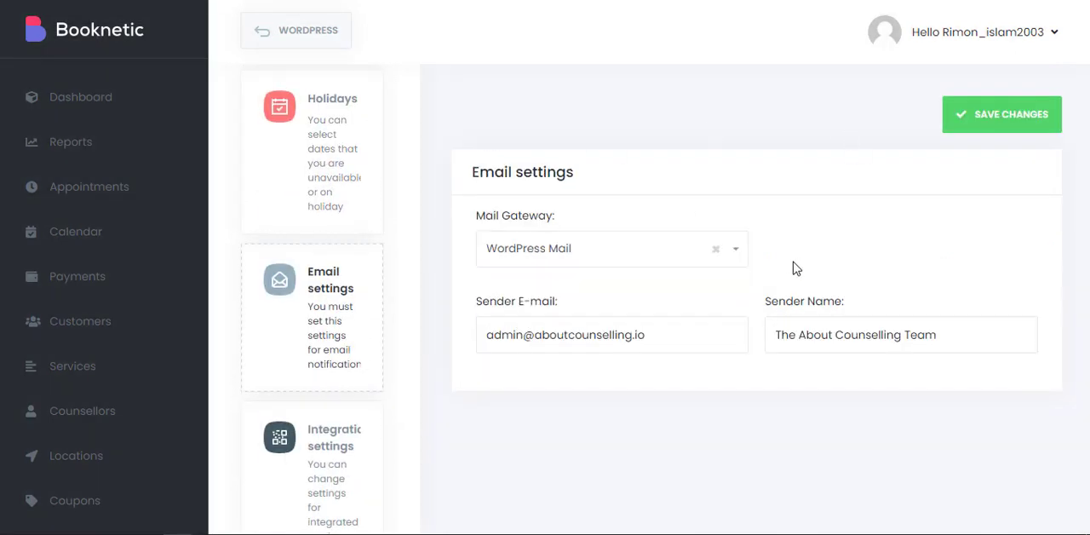
pyautogui.click(577, 253)
pyautogui.click(520, 308)
pyautogui.scroll(-1, 596, 324)
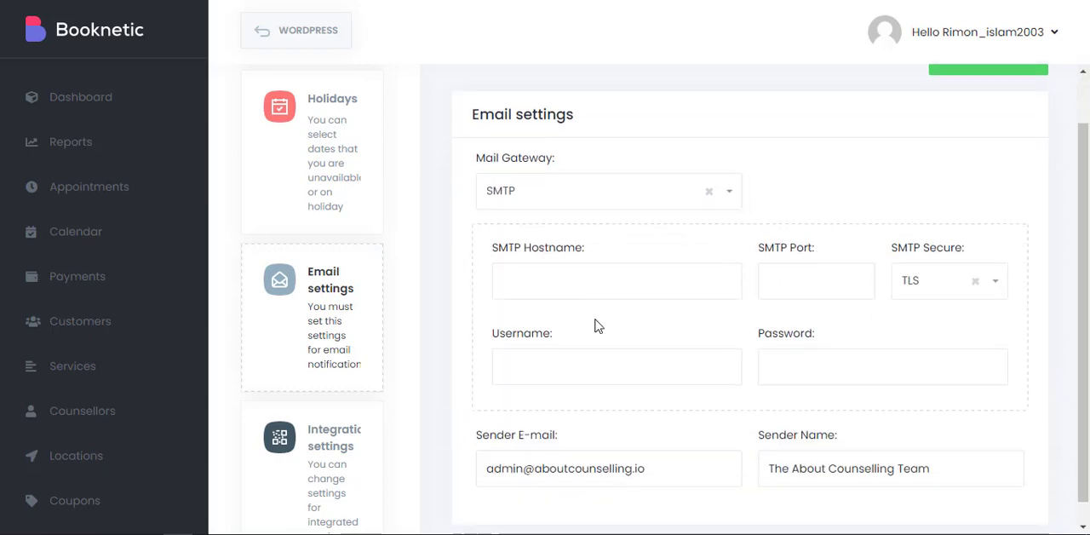
# Check the SMTP hostname, security, username and password fields, and set the mail gateway back to WordPress Mail.
pyautogui.click(556, 253)
pyautogui.click(910, 261)
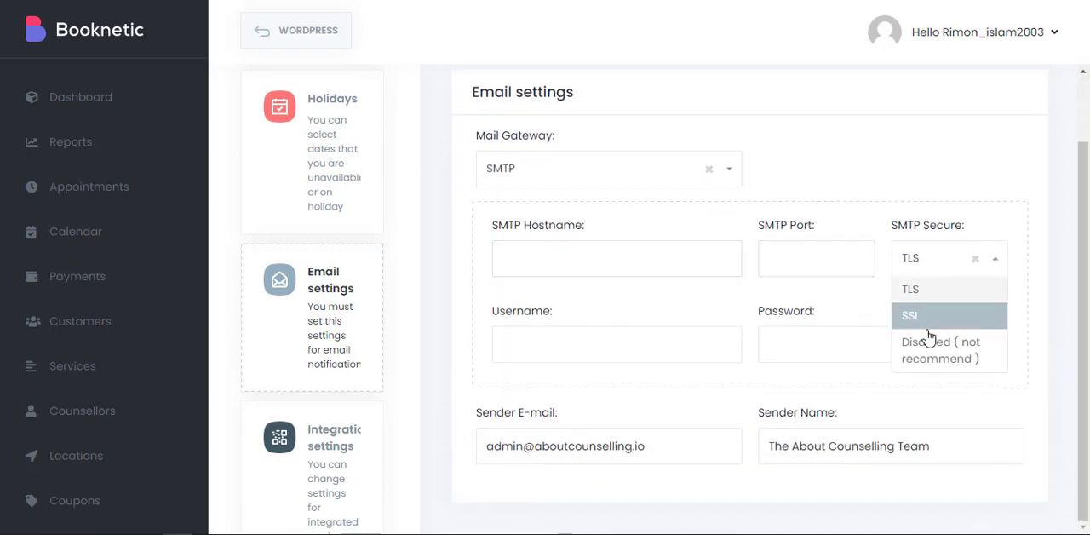
pyautogui.click(574, 338)
pyautogui.click(825, 346)
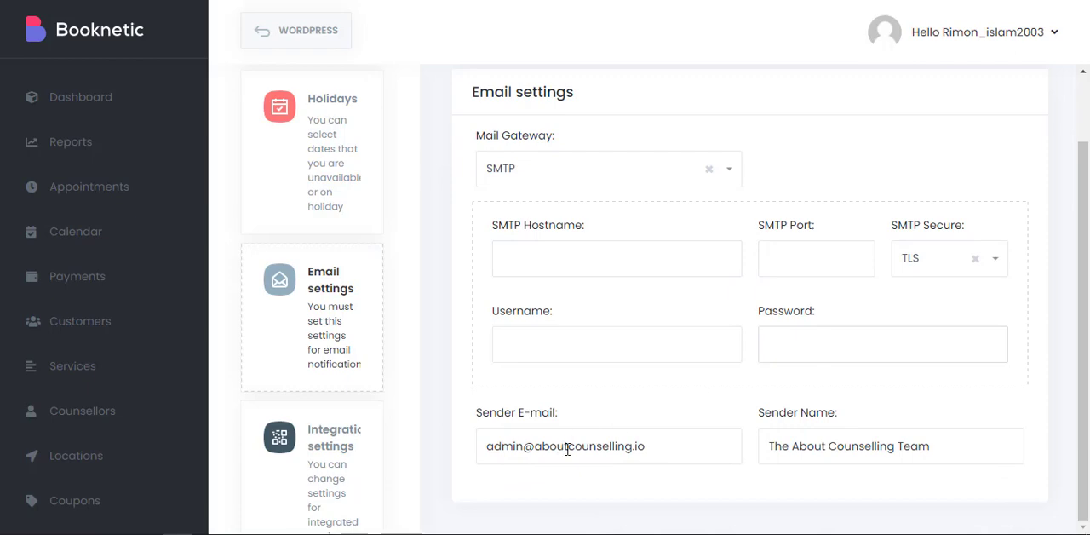
pyautogui.click(626, 174)
pyautogui.click(560, 197)
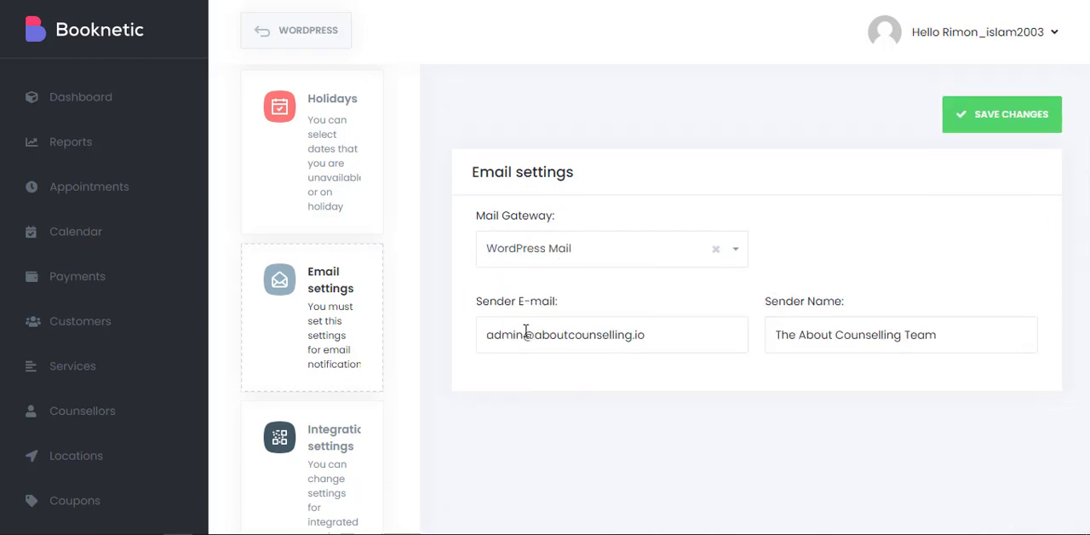
# Open the Google calendar integration, enable it to check its client and event fields, and disable it again.
pyautogui.scroll(-3, 339, 322)
pyautogui.click(298, 224)
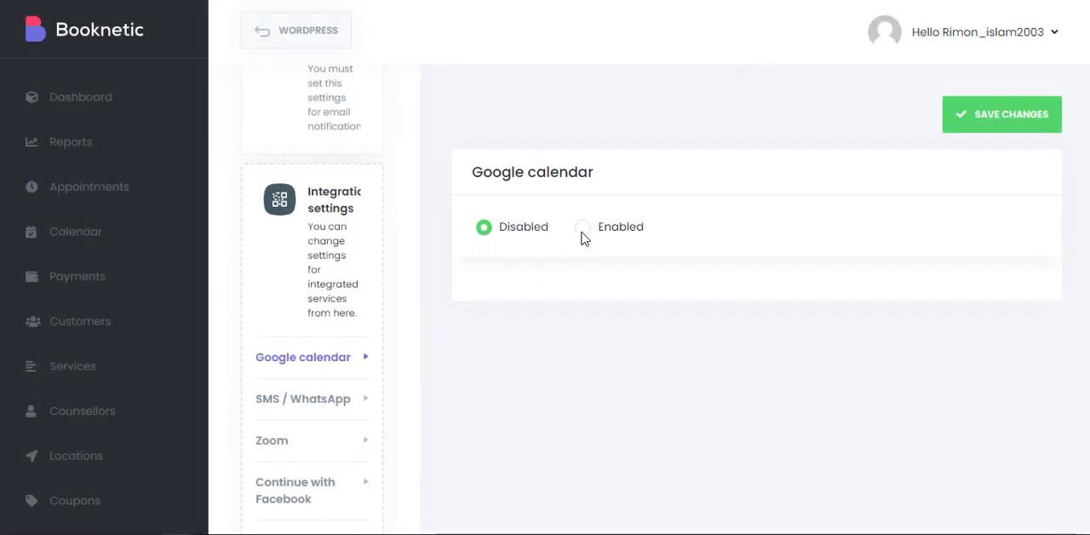
pyautogui.click(583, 232)
pyautogui.scroll(-1, 596, 320)
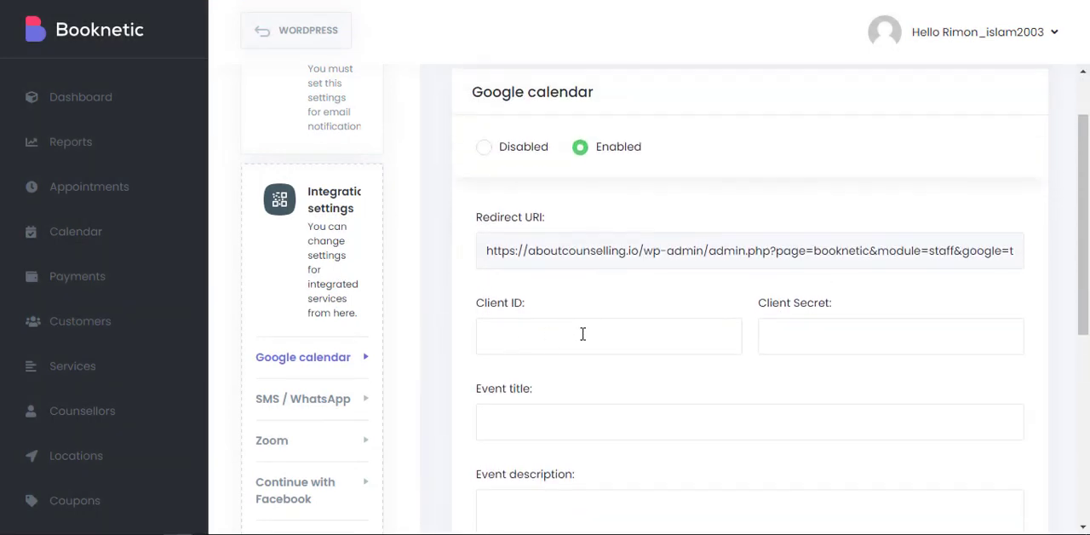
pyautogui.scroll(-1, 724, 367)
pyautogui.click(571, 348)
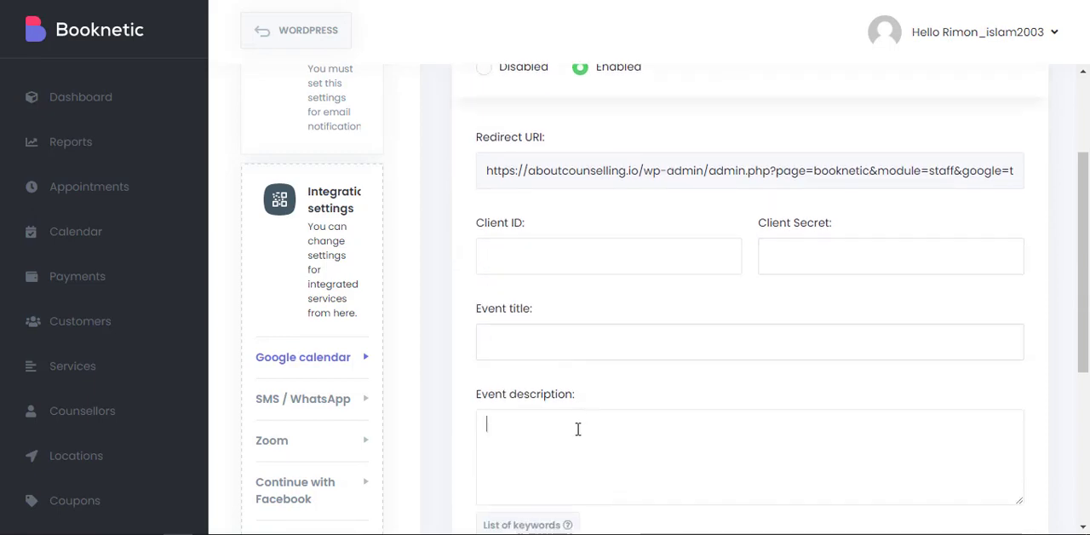
pyautogui.scroll(2, 587, 382)
pyautogui.click(479, 227)
# Look over the SMS / WhatsApp integration settings, and open the Continue with Facebook settings.
pyautogui.scroll(-2, 298, 344)
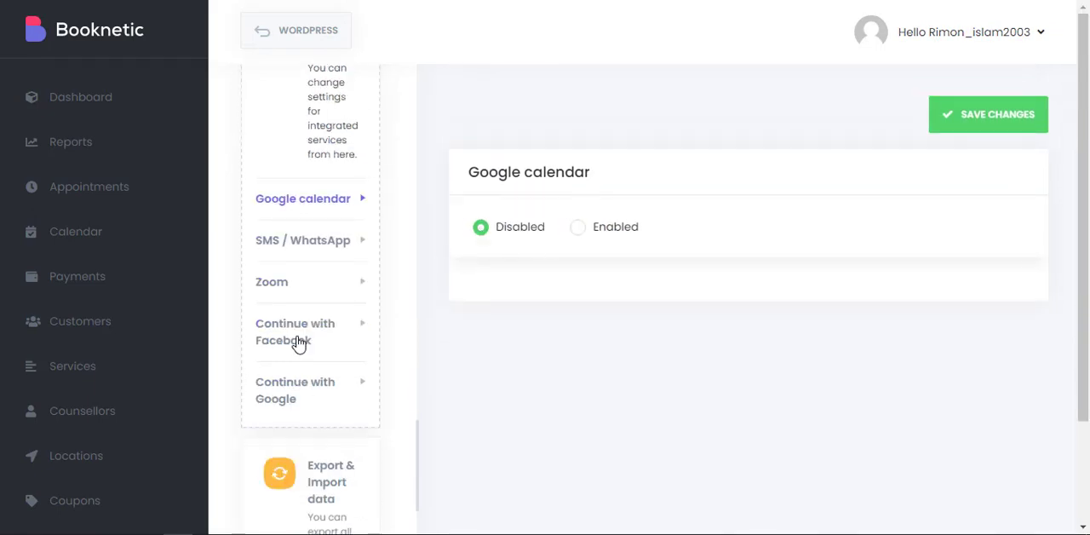
pyautogui.click(308, 247)
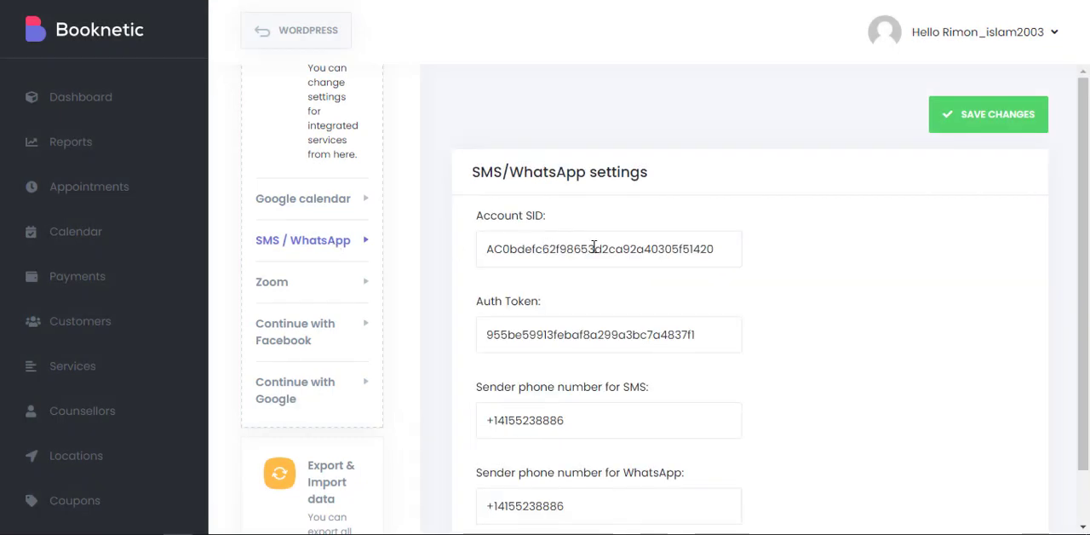
pyautogui.scroll(-1, 801, 192)
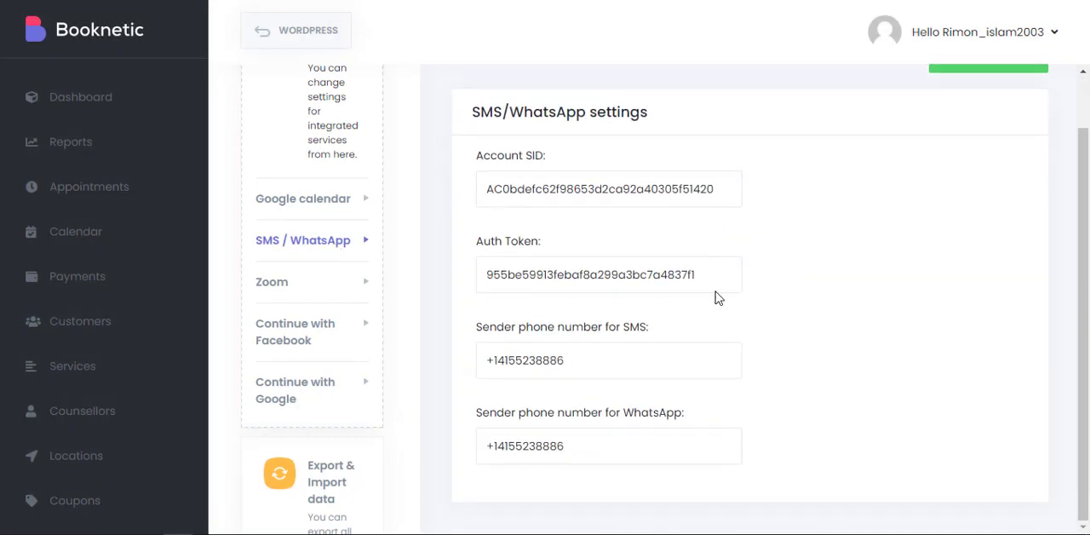
pyautogui.scroll(1, 715, 295)
pyautogui.click(291, 328)
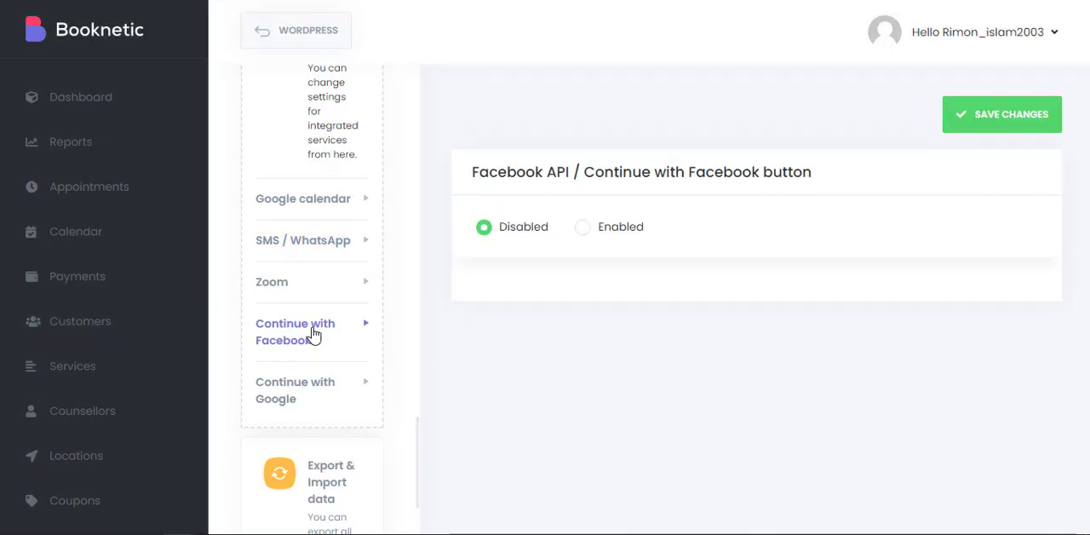
# Open the Continue with Google settings, enable the option to check its app fields, and disable it again.
pyautogui.click(315, 396)
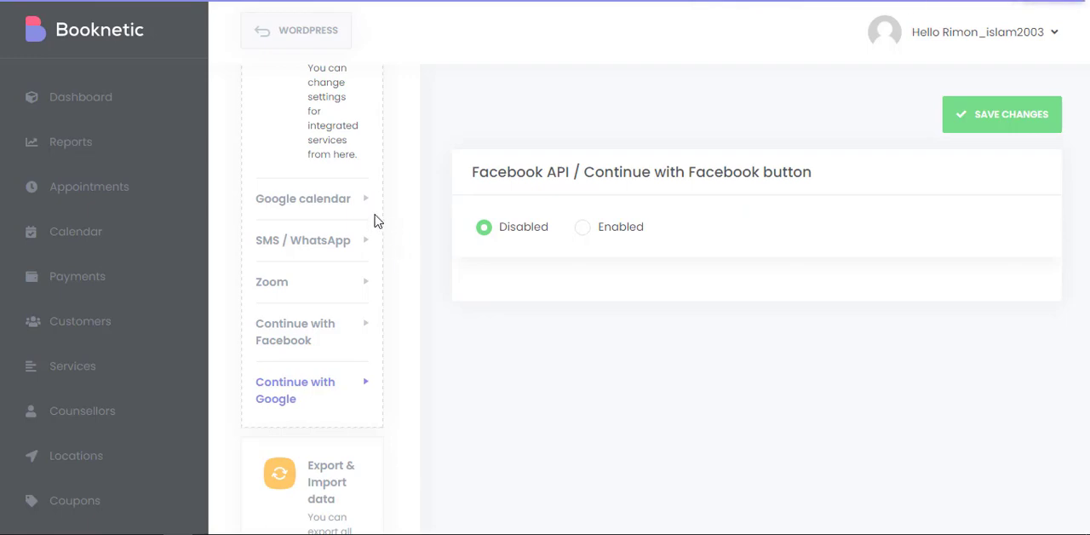
pyautogui.scroll(-2, 377, 219)
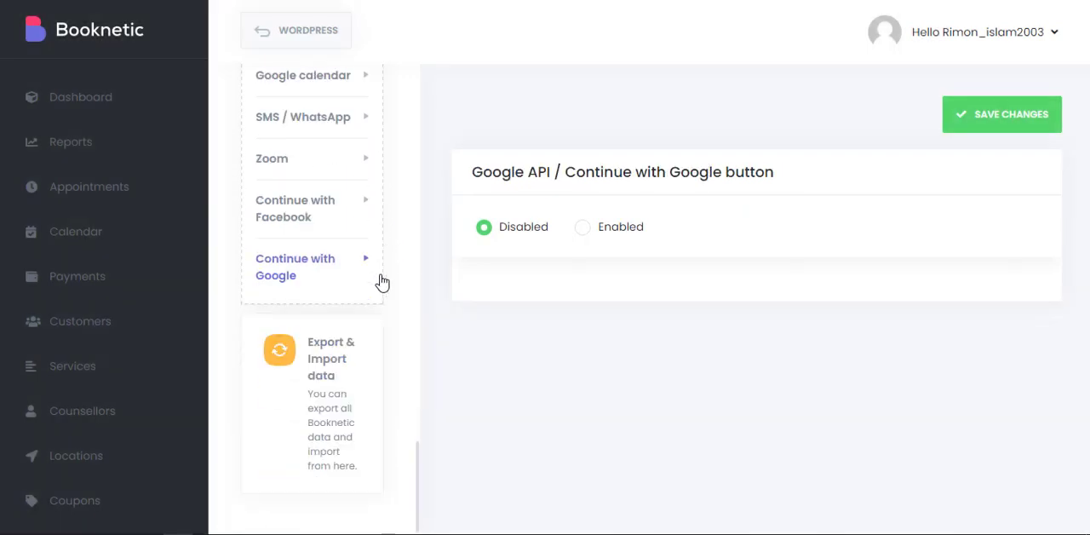
pyautogui.click(596, 234)
pyautogui.scroll(-1, 554, 290)
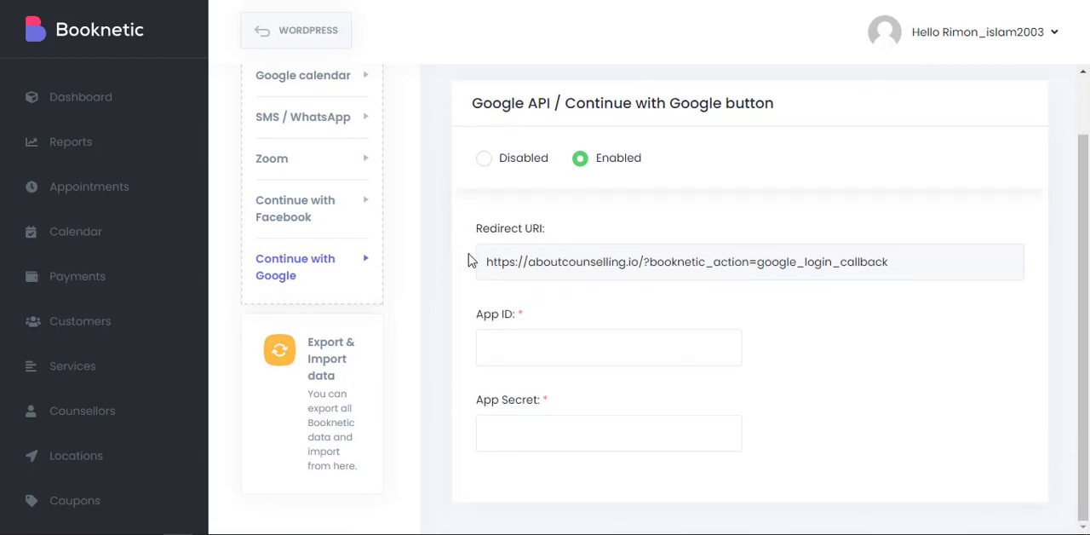
pyautogui.click(487, 160)
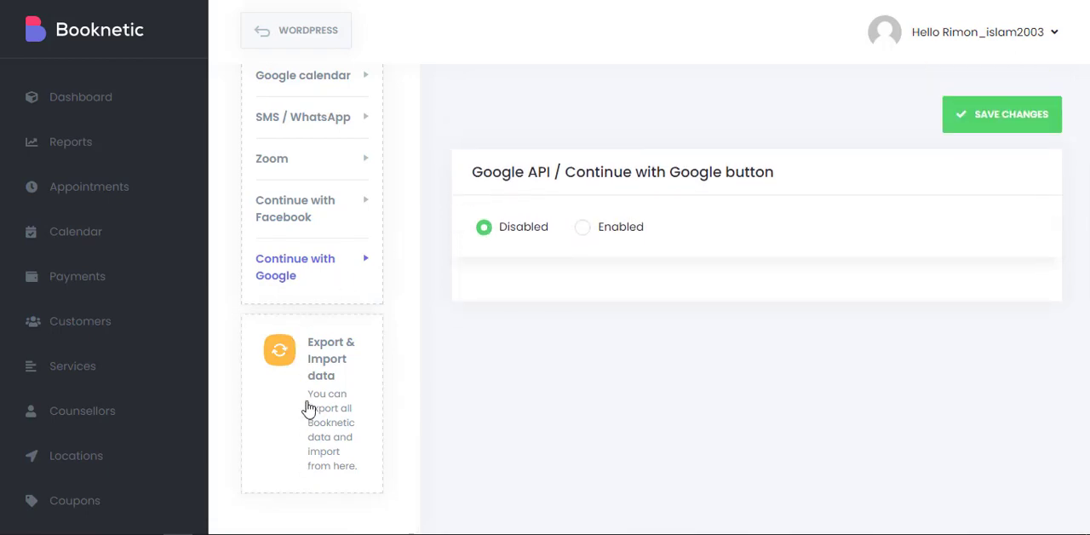
# Open the Export & Import data settings to view the export and import options.
pyautogui.click(307, 393)
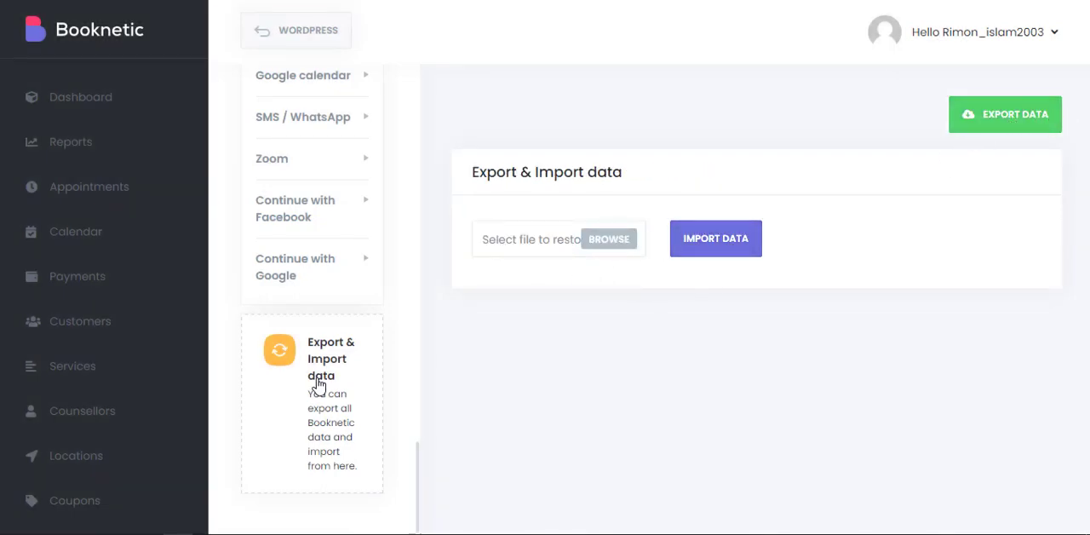
pyautogui.scroll(3, 316, 384)
pyautogui.scroll(-3, 287, 409)
pyautogui.scroll(-3, 108, 377)
pyautogui.scroll(5, 107, 443)
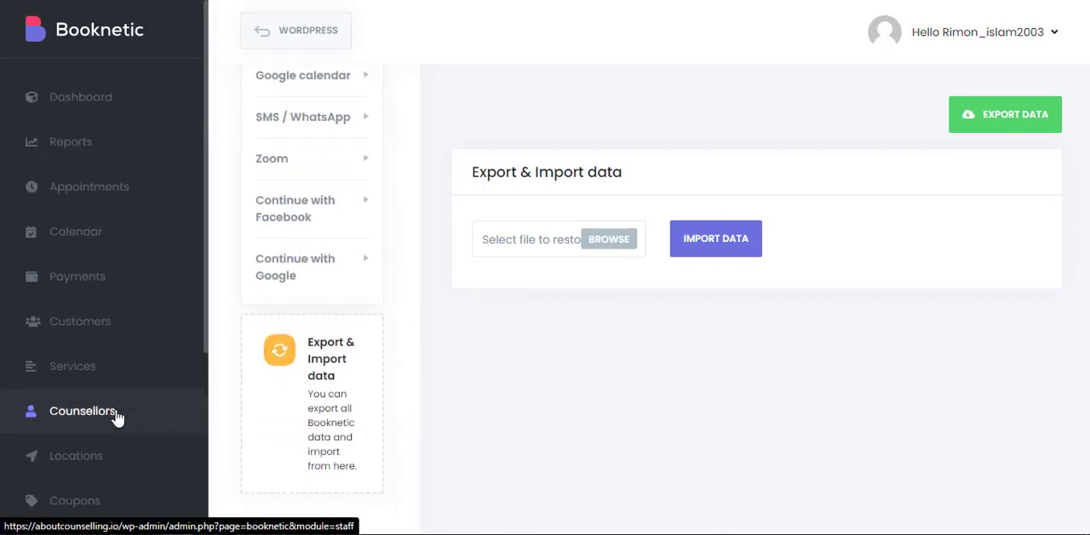